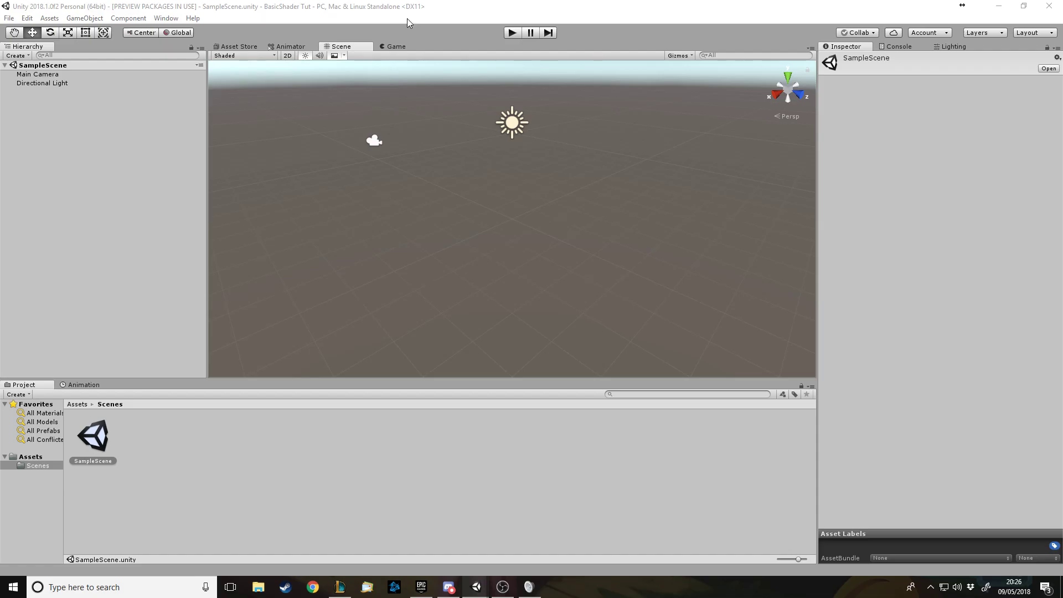
Open the Package Manager and check the Shadergraph and Render-pipelines.lightweight packages among those in the project
{"action": "left_click", "coordinate": [165, 19]}
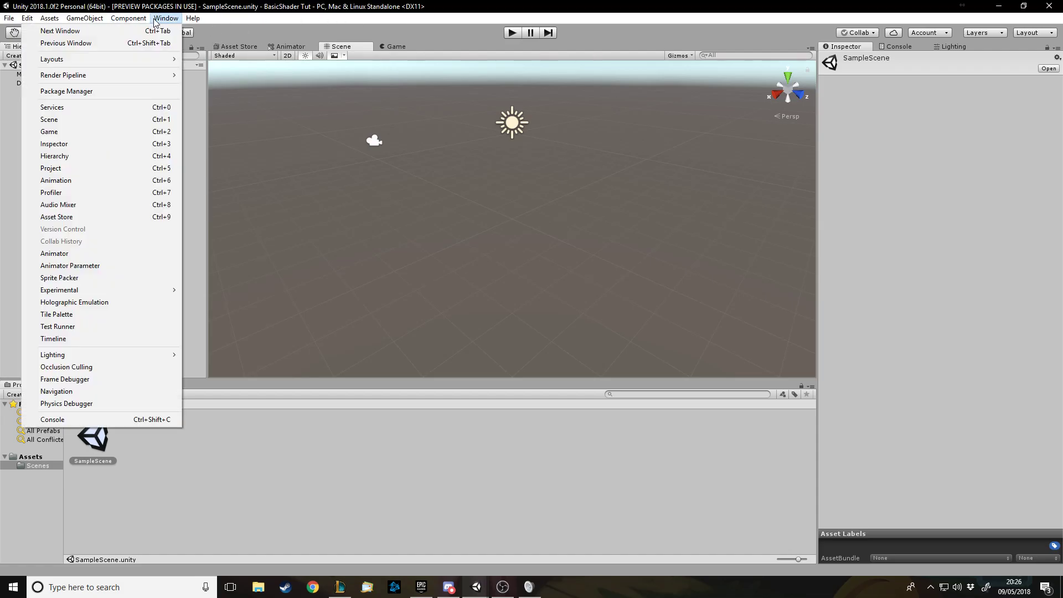
{"action": "left_click", "coordinate": [118, 91]}
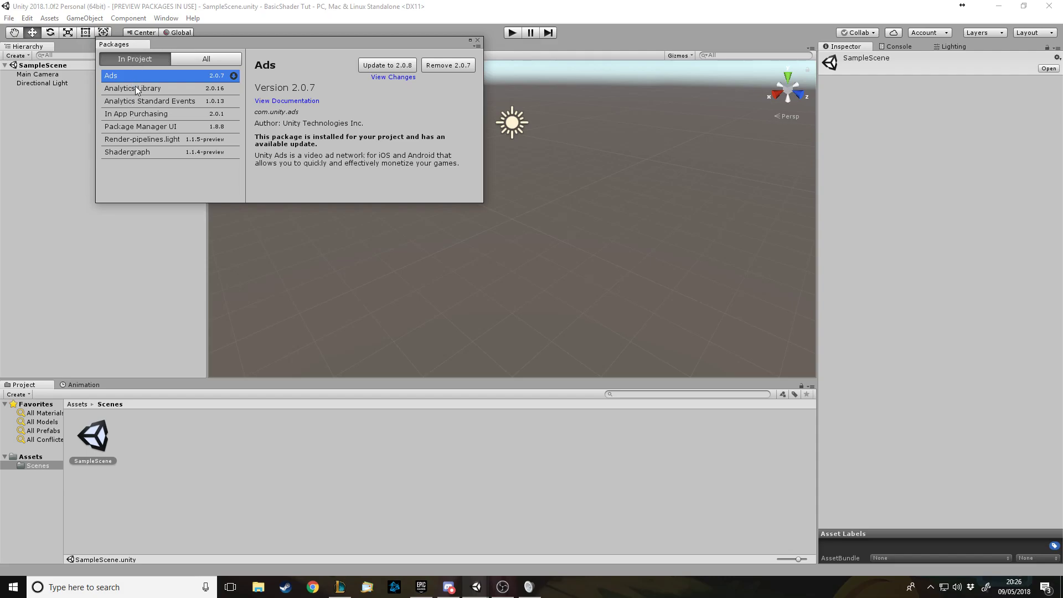
{"action": "left_click", "coordinate": [126, 151]}
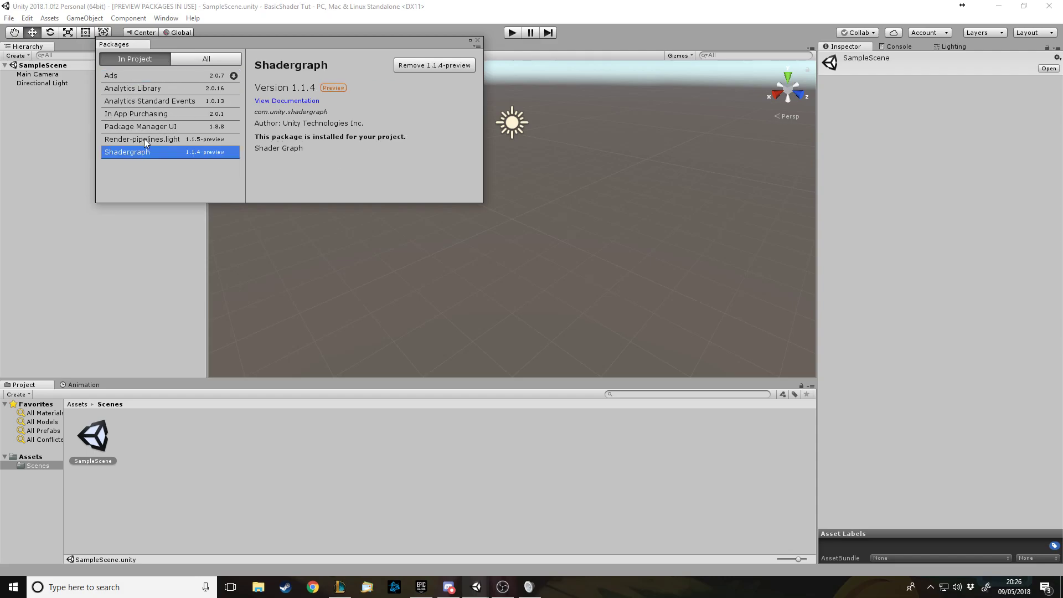
{"action": "left_click", "coordinate": [144, 139]}
{"action": "left_click", "coordinate": [147, 149]}
{"action": "left_click", "coordinate": [148, 142]}
{"action": "left_click", "coordinate": [142, 150]}
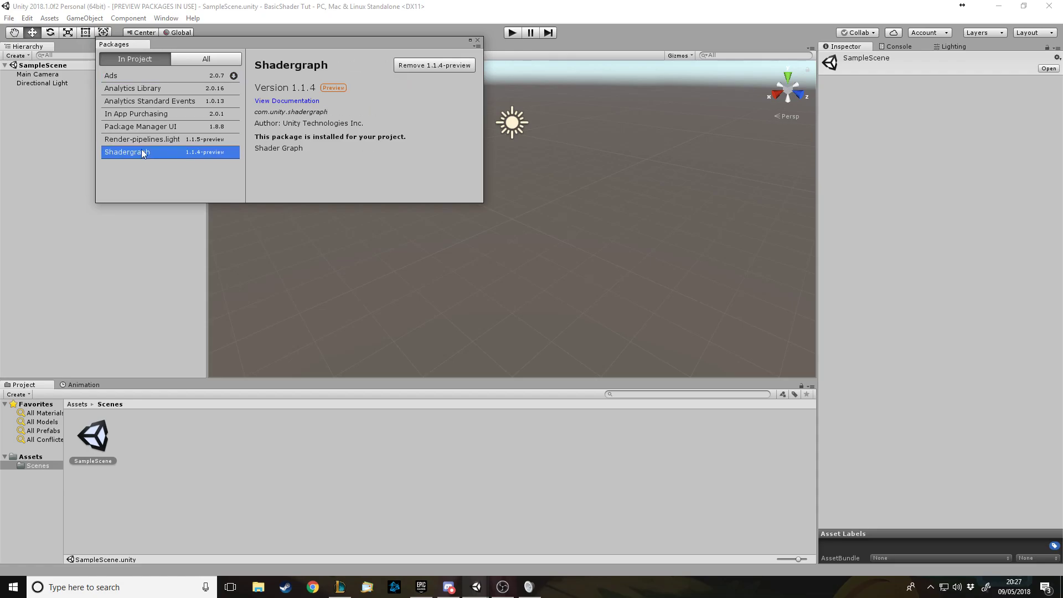
Examine the Shadergraph, lightweight and high-definition render pipeline entries among all available packages, and close the Package Manager
{"action": "left_click", "coordinate": [200, 62]}
{"action": "scroll", "coordinate": [166, 144], "scroll_direction": "down", "scroll_amount": 1}
{"action": "scroll", "coordinate": [155, 127], "scroll_direction": "down", "scroll_amount": 4}
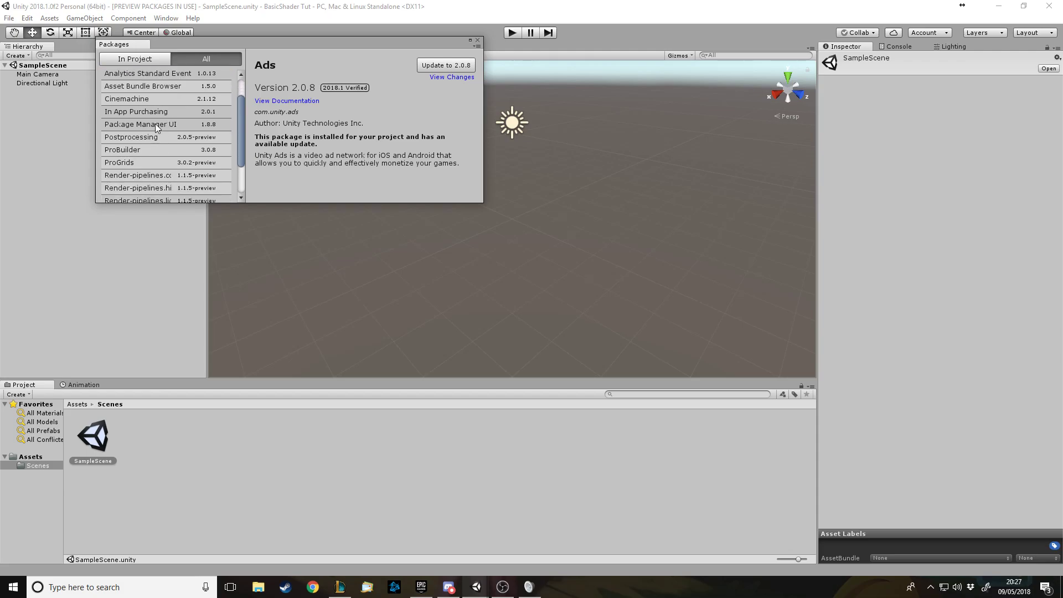
{"action": "scroll", "coordinate": [150, 174], "scroll_direction": "down", "scroll_amount": 1}
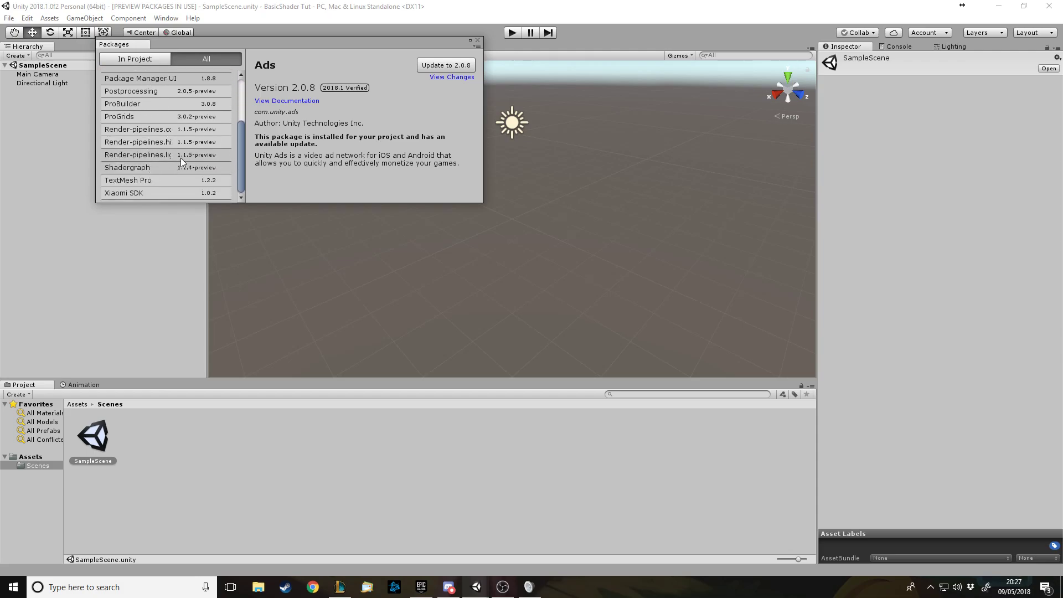
{"action": "left_click", "coordinate": [166, 167]}
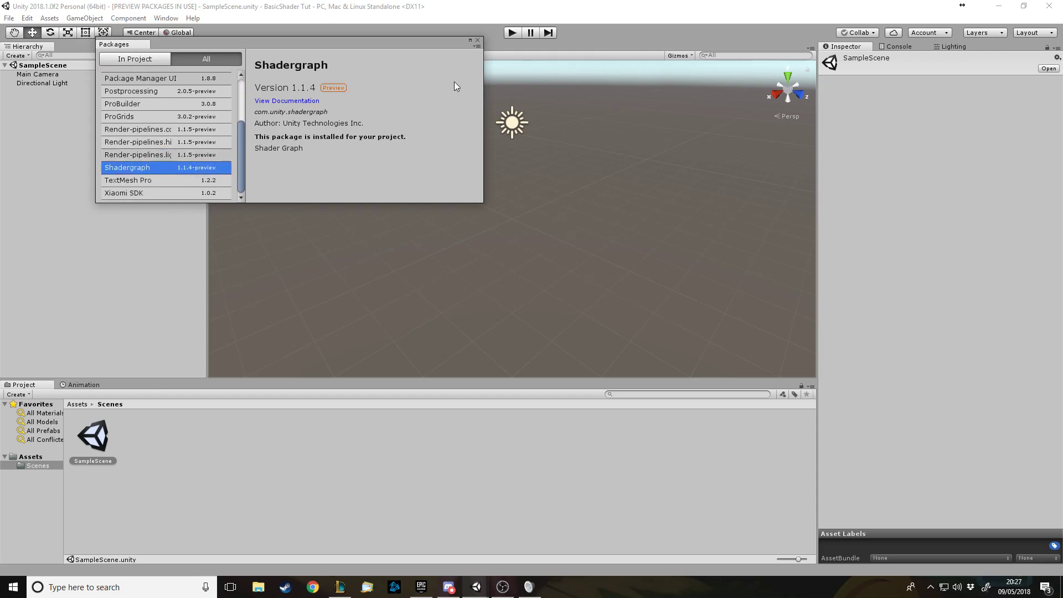
{"action": "left_click", "coordinate": [187, 155]}
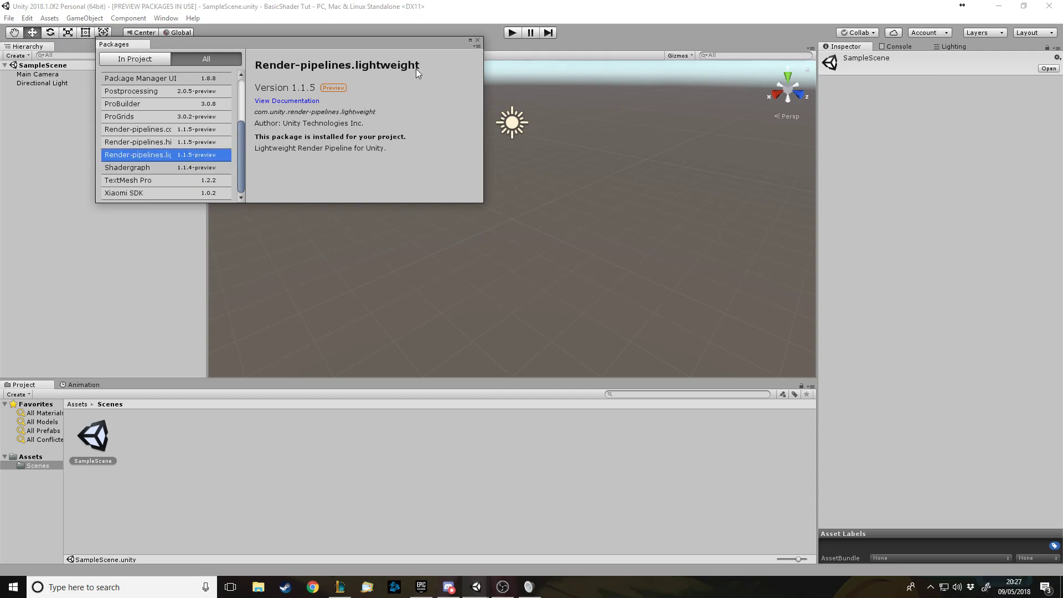
{"action": "left_click", "coordinate": [159, 167]}
{"action": "left_click", "coordinate": [160, 158]}
{"action": "left_click", "coordinate": [171, 143]}
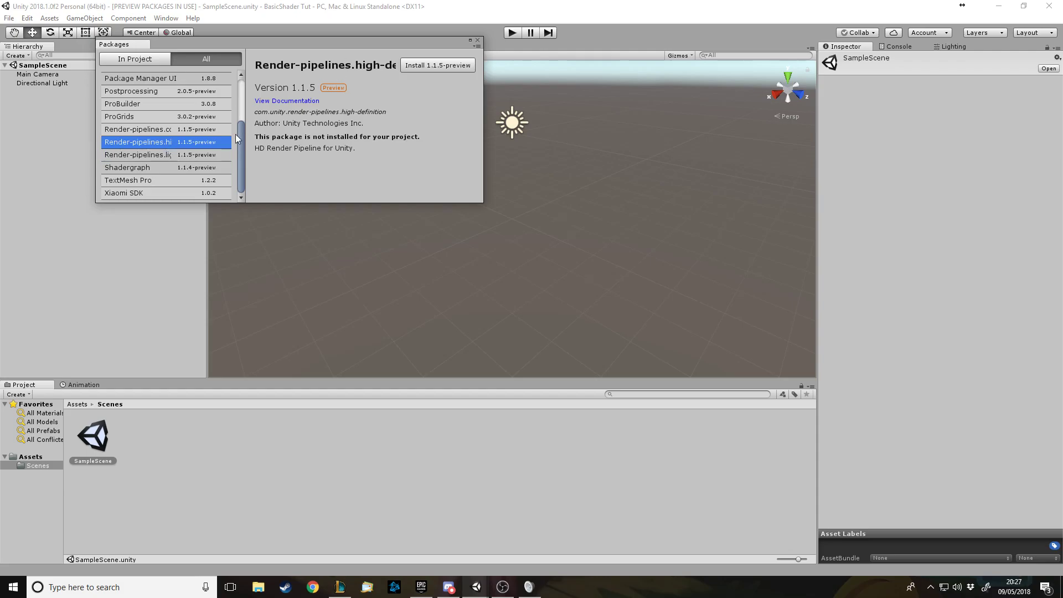
{"action": "left_click", "coordinate": [164, 171]}
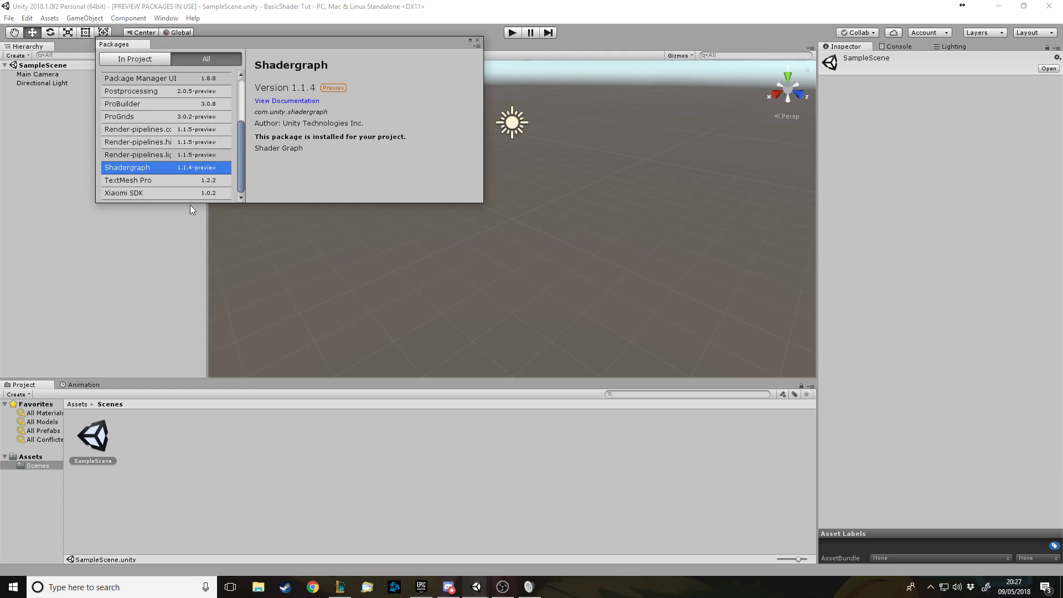
{"action": "left_click", "coordinate": [477, 41]}
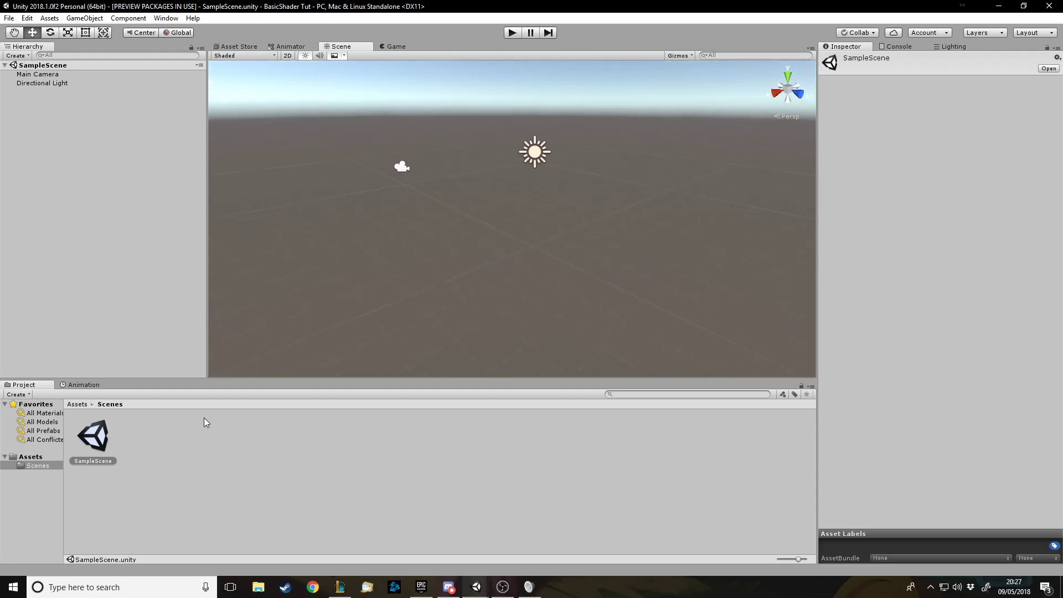
Create a Lightweight Pipeline Asset in the Scenes folder, keeping its default name
{"action": "right_click", "coordinate": [157, 441]}
{"action": "mouse_move", "coordinate": [201, 214]}
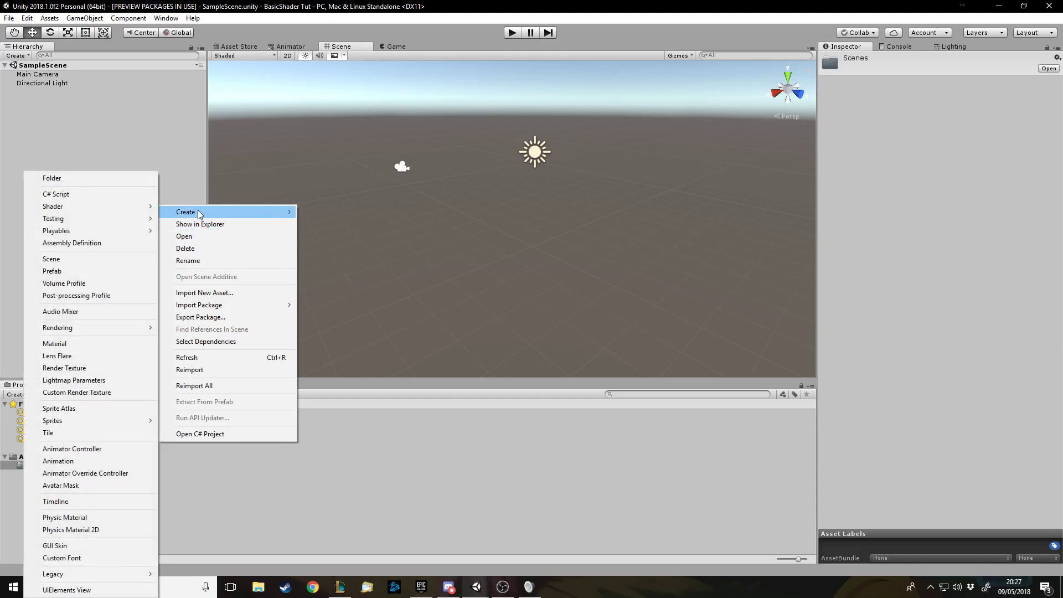
{"action": "mouse_move", "coordinate": [130, 330]}
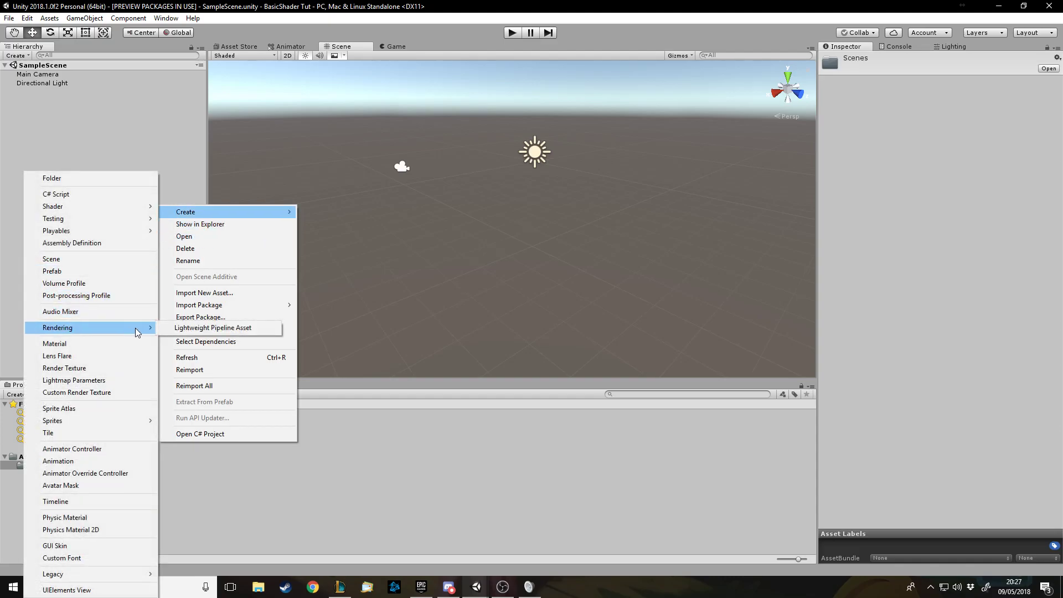
{"action": "left_click", "coordinate": [234, 330]}
{"action": "key", "text": "Return"}
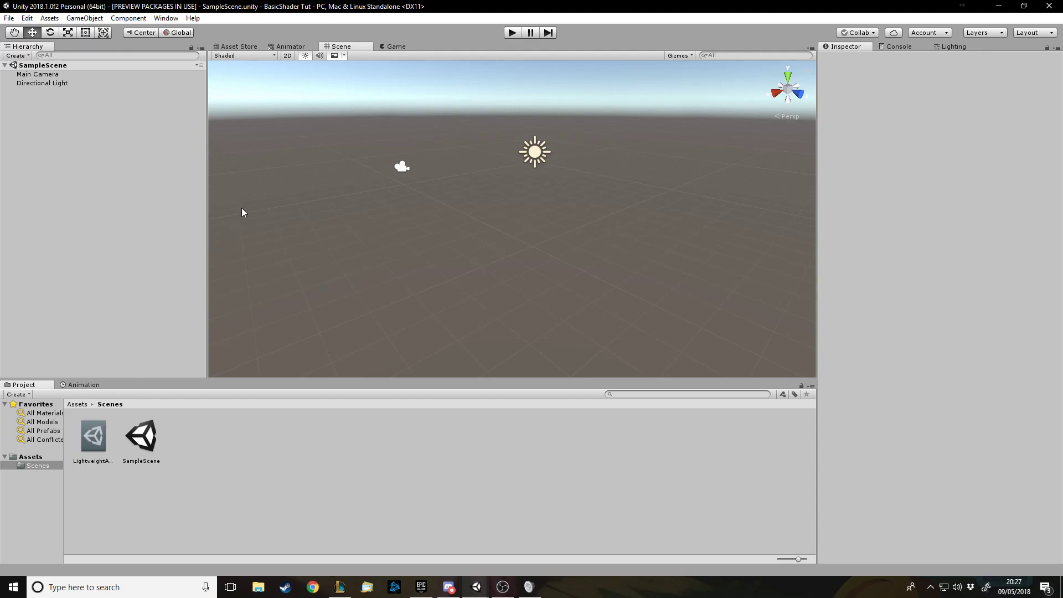
Assign LightweightAsset as the Scriptable Render Pipeline in the project's Graphics settings
{"action": "left_click", "coordinate": [100, 443]}
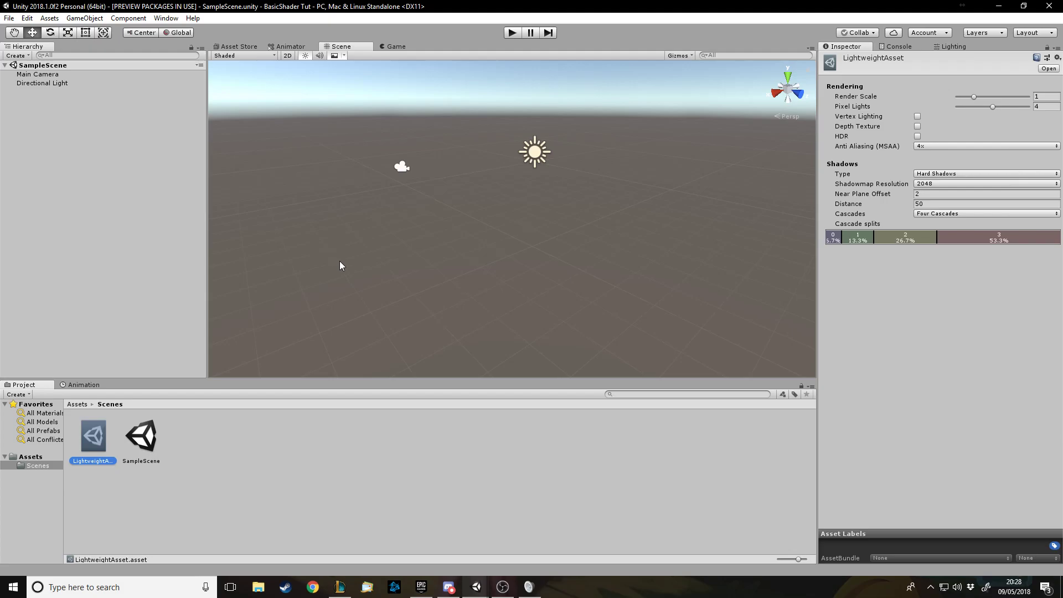
{"action": "left_click", "coordinate": [8, 18]}
{"action": "mouse_move", "coordinate": [26, 18]}
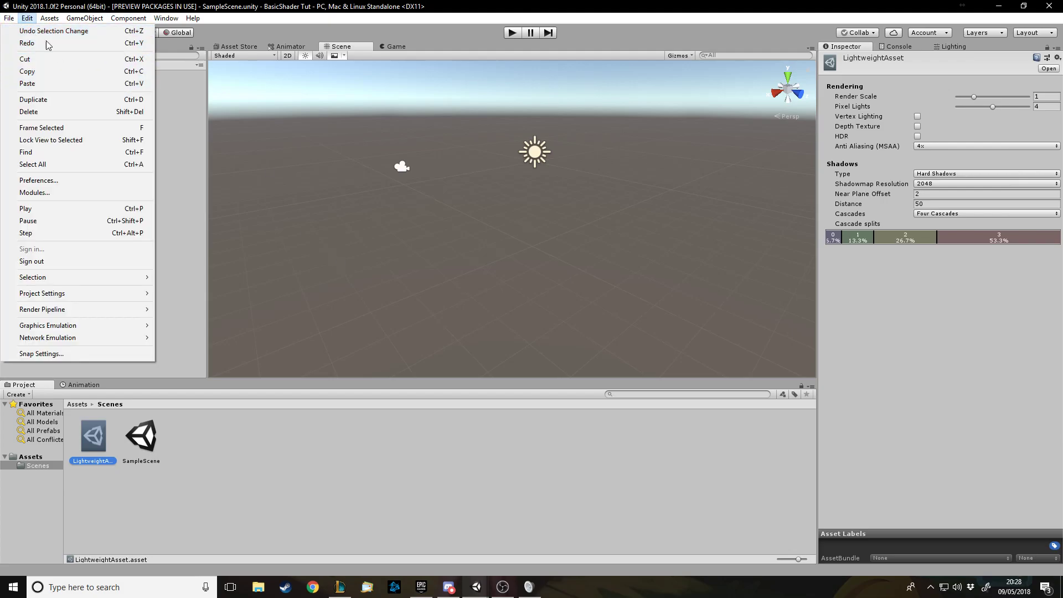
{"action": "left_click", "coordinate": [26, 18]}
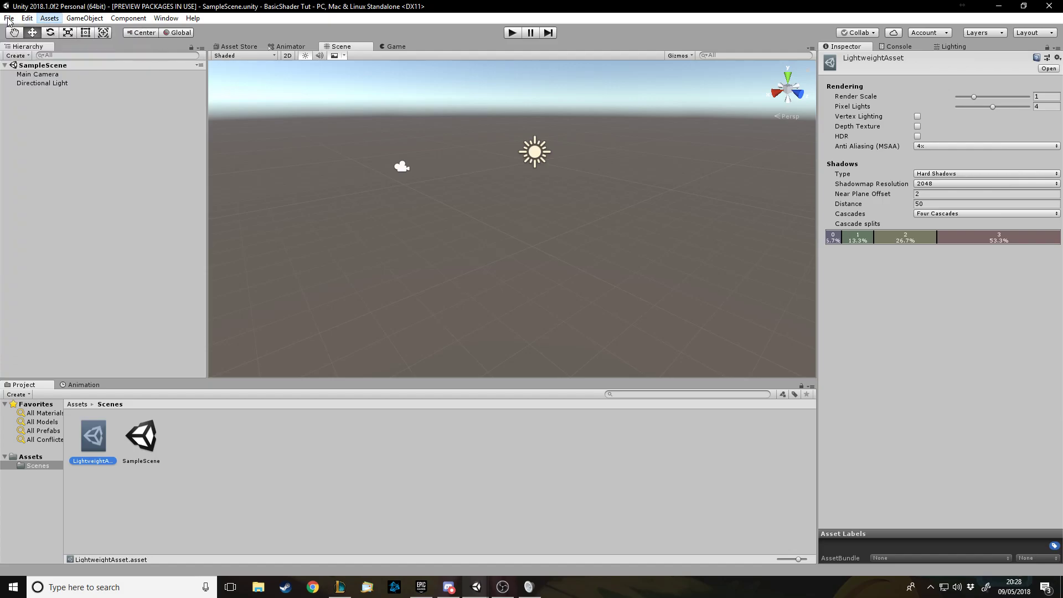
{"action": "left_click", "coordinate": [13, 19]}
{"action": "mouse_move", "coordinate": [24, 20]}
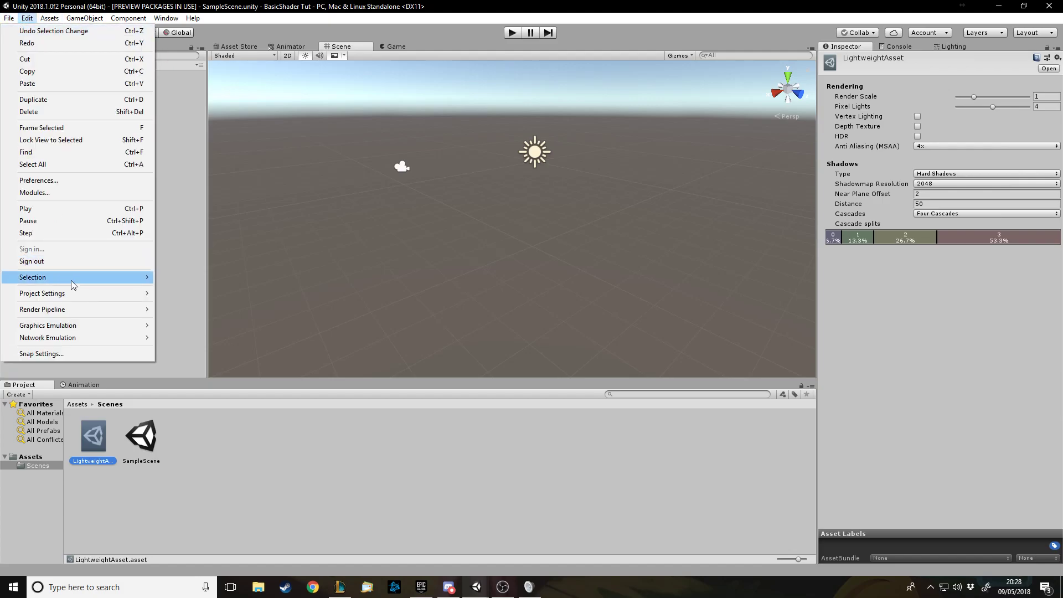
{"action": "mouse_move", "coordinate": [120, 293]}
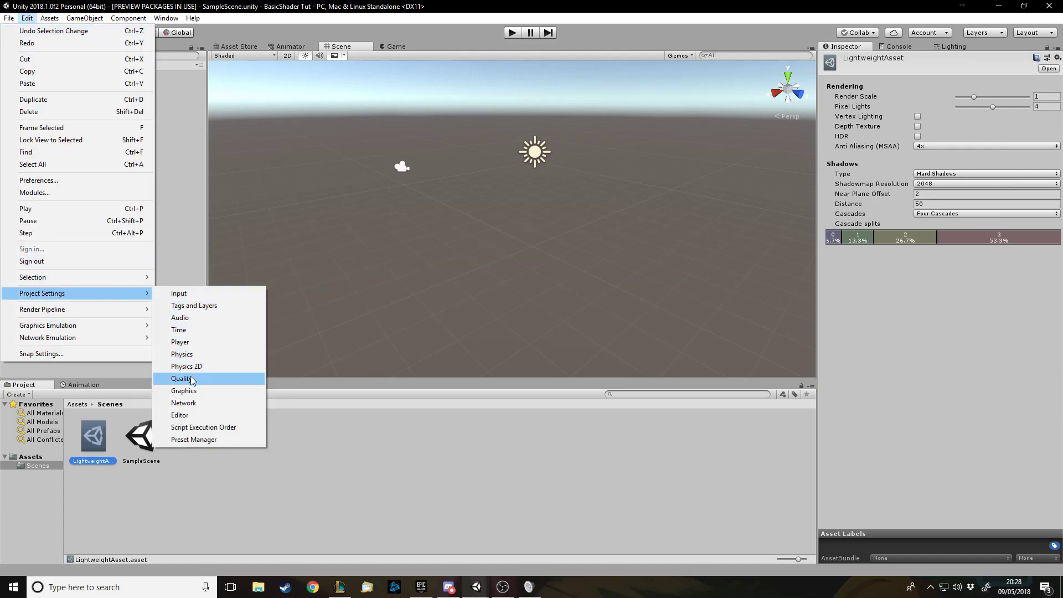
{"action": "left_click", "coordinate": [185, 390]}
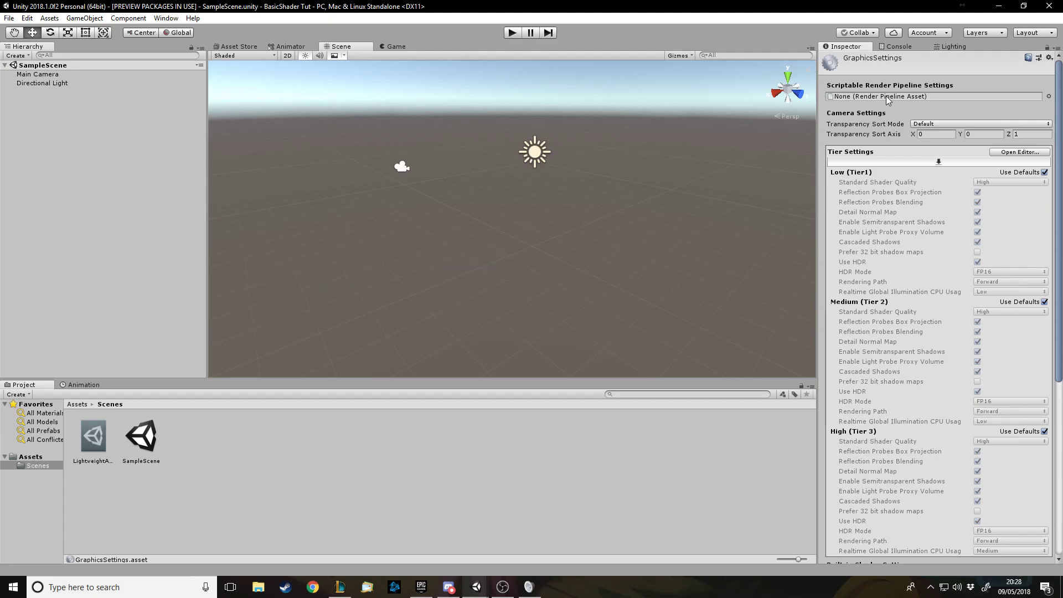
{"action": "left_click_drag", "start_coordinate": [92, 437], "coordinate": [855, 96]}
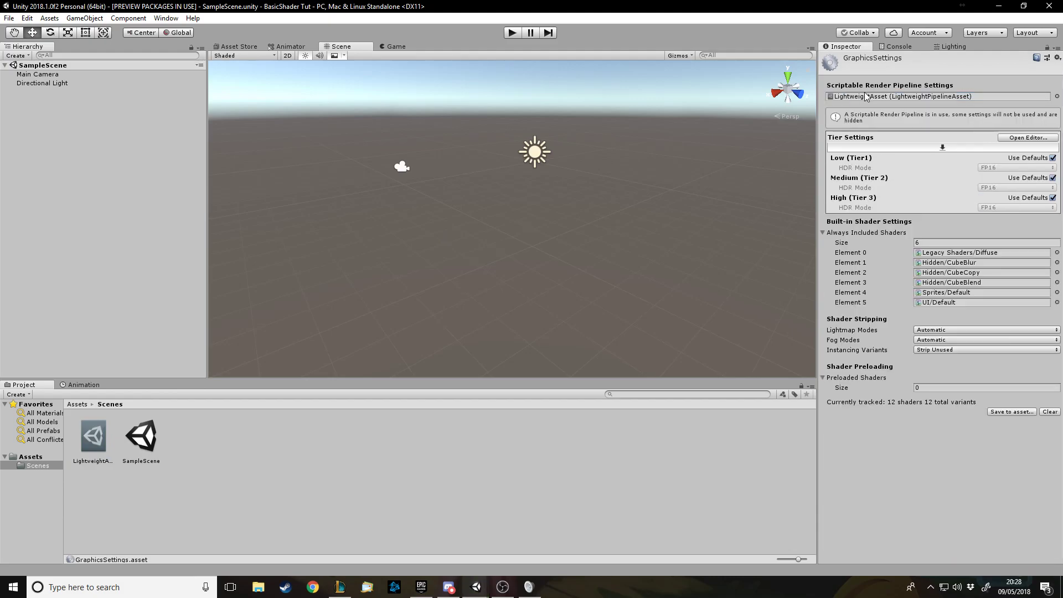
{"action": "left_click_drag", "start_coordinate": [486, 177], "coordinate": [470, 145], "text": "alt"}
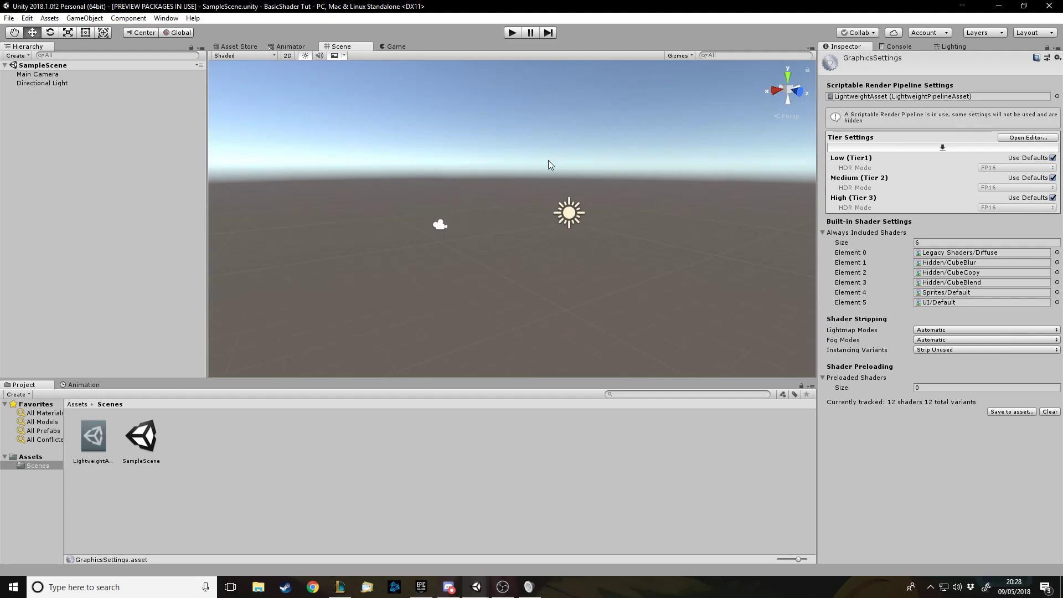
{"action": "left_click_drag", "start_coordinate": [528, 229], "coordinate": [532, 230], "text": "alt"}
{"action": "left_click_drag", "start_coordinate": [535, 223], "coordinate": [537, 208], "text": "alt"}
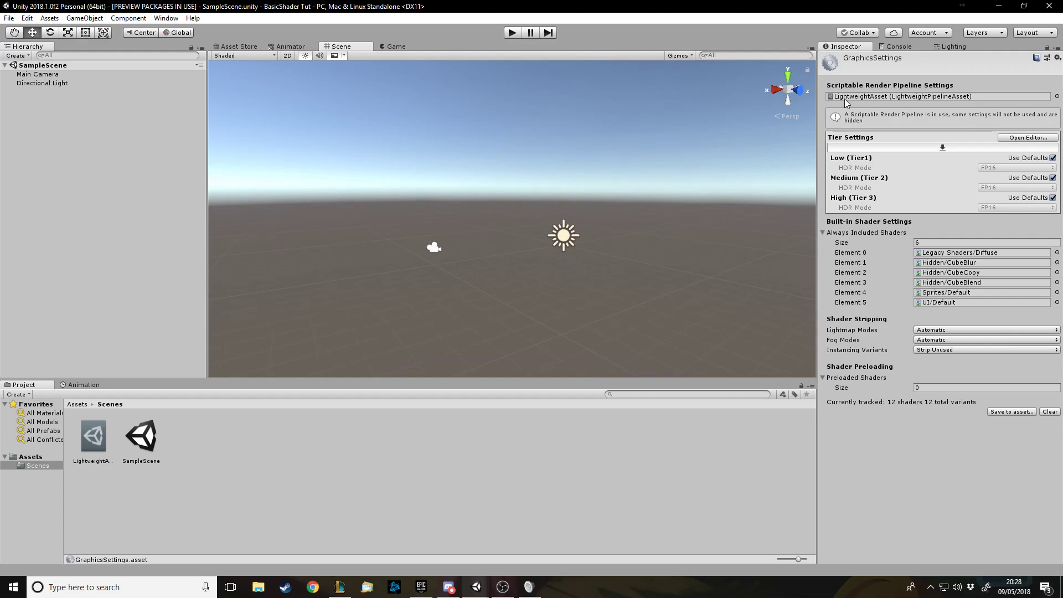
{"action": "left_click_drag", "start_coordinate": [610, 177], "coordinate": [625, 175], "text": "alt"}
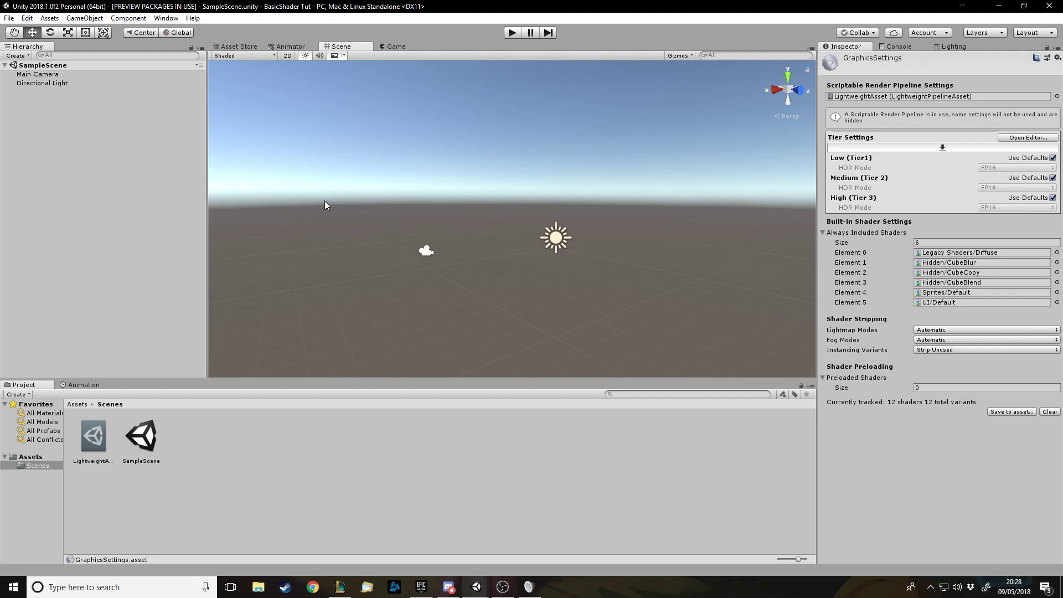
{"action": "right_click_drag", "start_coordinate": [391, 230], "coordinate": [273, 282]}
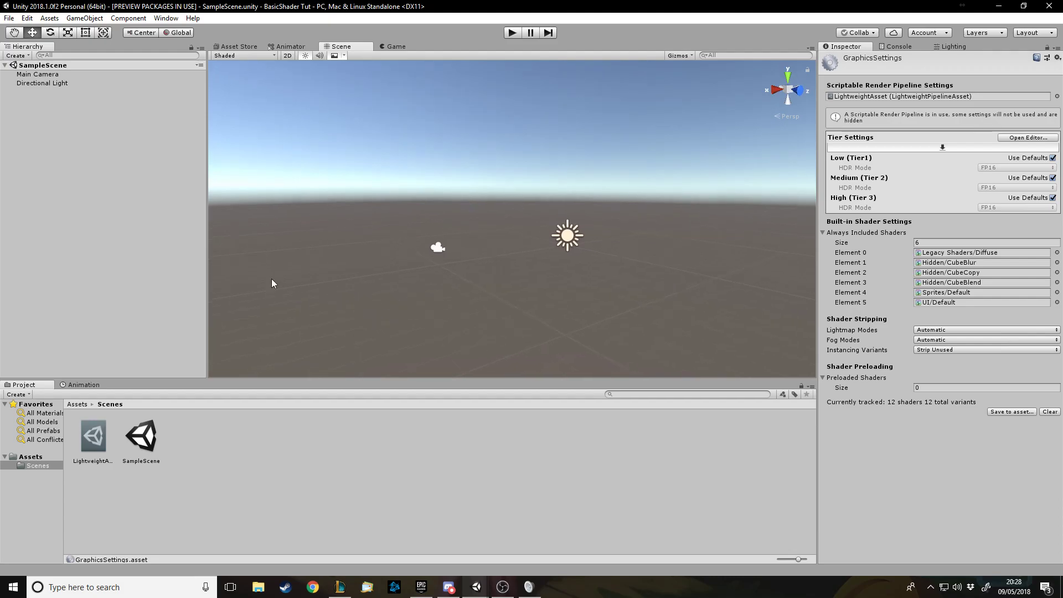
{"action": "right_click_drag", "start_coordinate": [550, 287], "coordinate": [346, 99]}
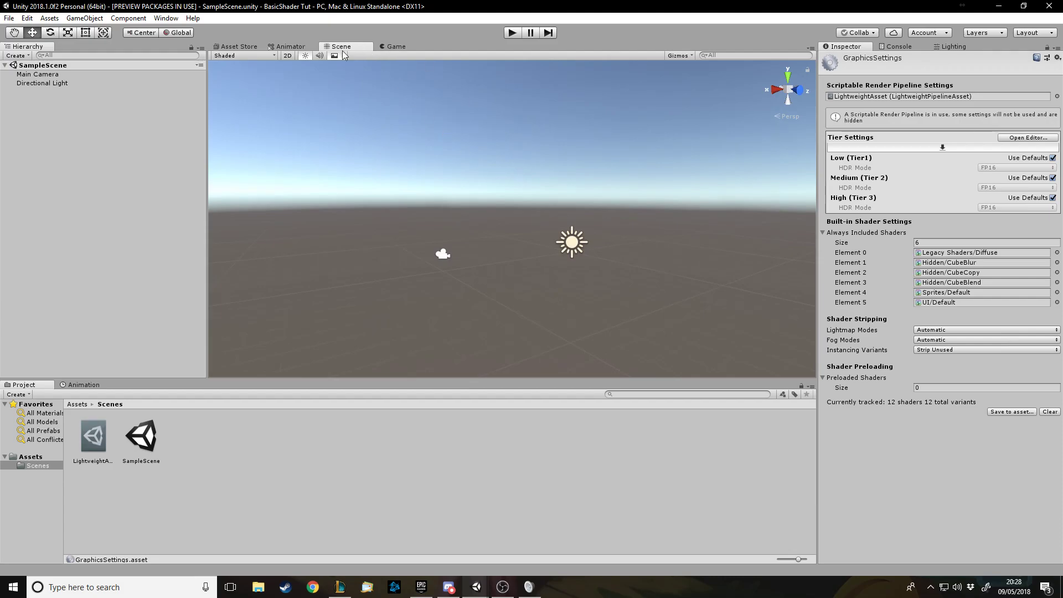
{"action": "right_click_drag", "start_coordinate": [559, 230], "coordinate": [576, 257]}
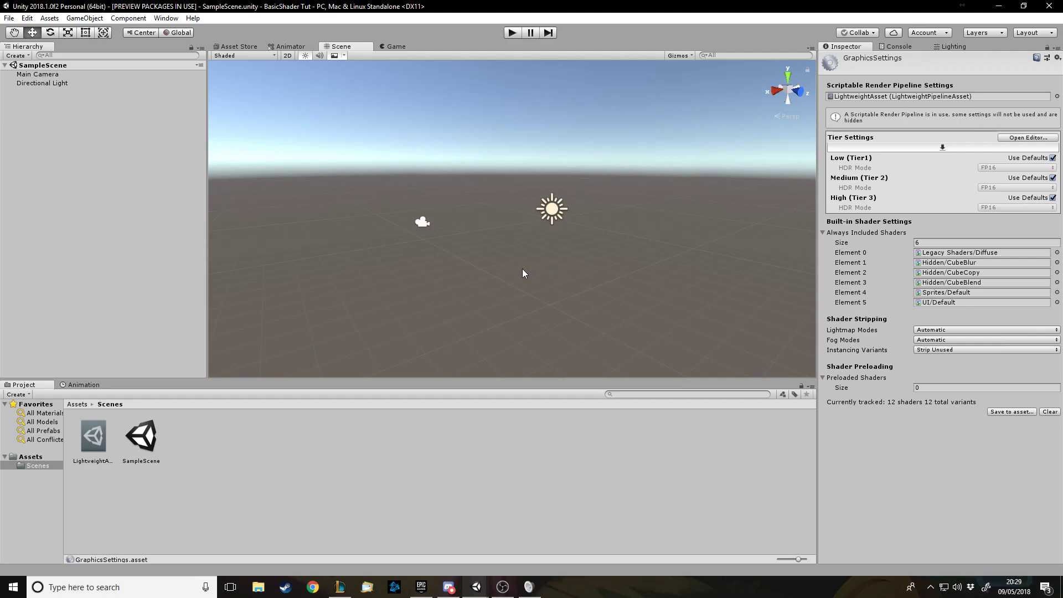
{"action": "right_click_drag", "start_coordinate": [522, 268], "coordinate": [579, 253]}
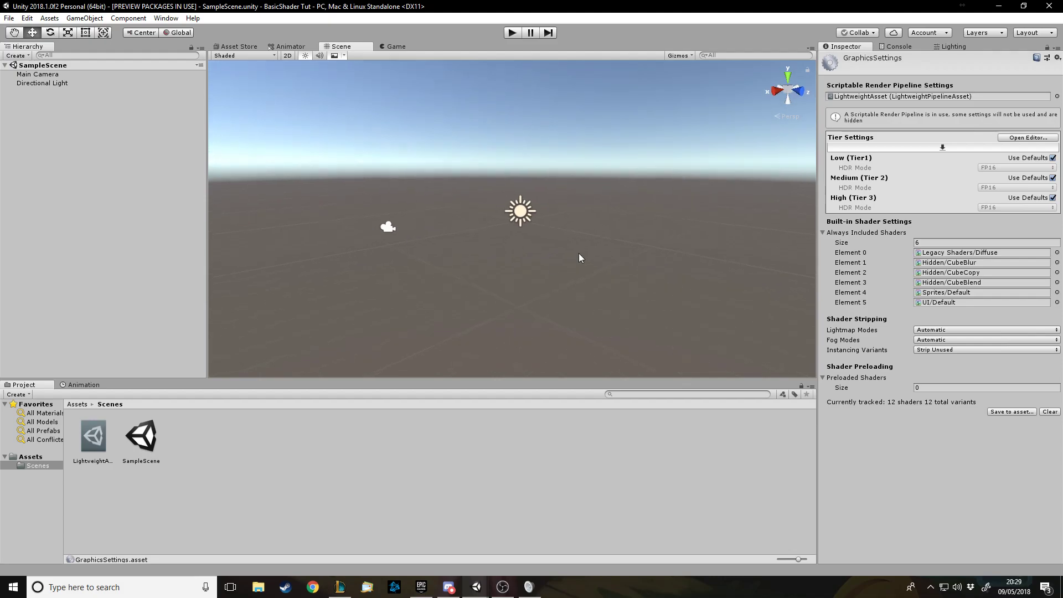
Add a 3D sphere to SampleScene and frame it in the Scene view
{"action": "right_click", "coordinate": [49, 104]}
{"action": "mouse_move", "coordinate": [83, 206]}
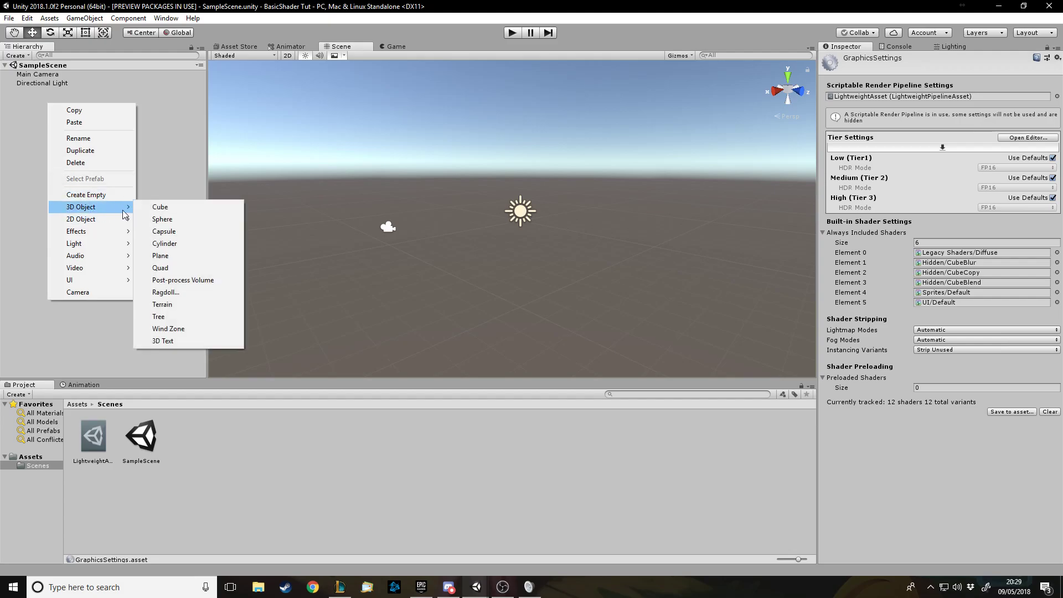
{"action": "left_click", "coordinate": [164, 218]}
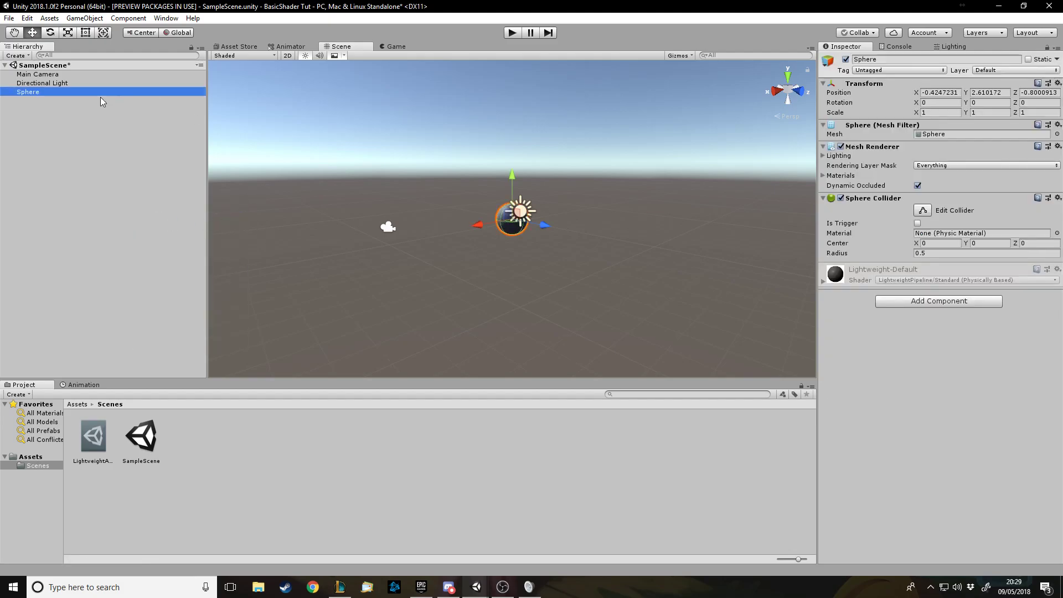
{"action": "key", "text": "f"}
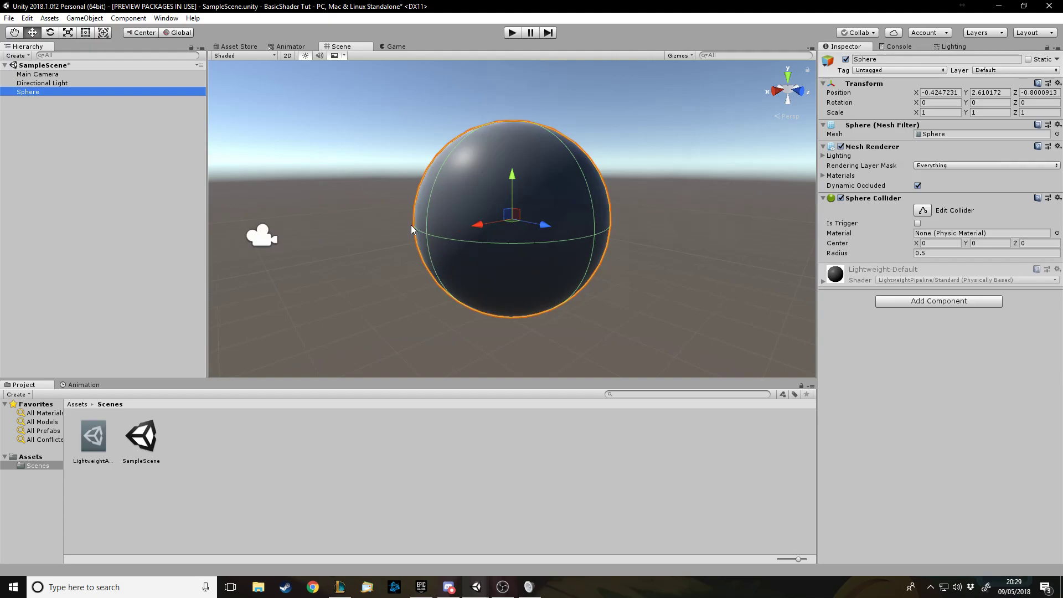
{"action": "scroll", "coordinate": [446, 224], "scroll_direction": "down", "scroll_amount": 5}
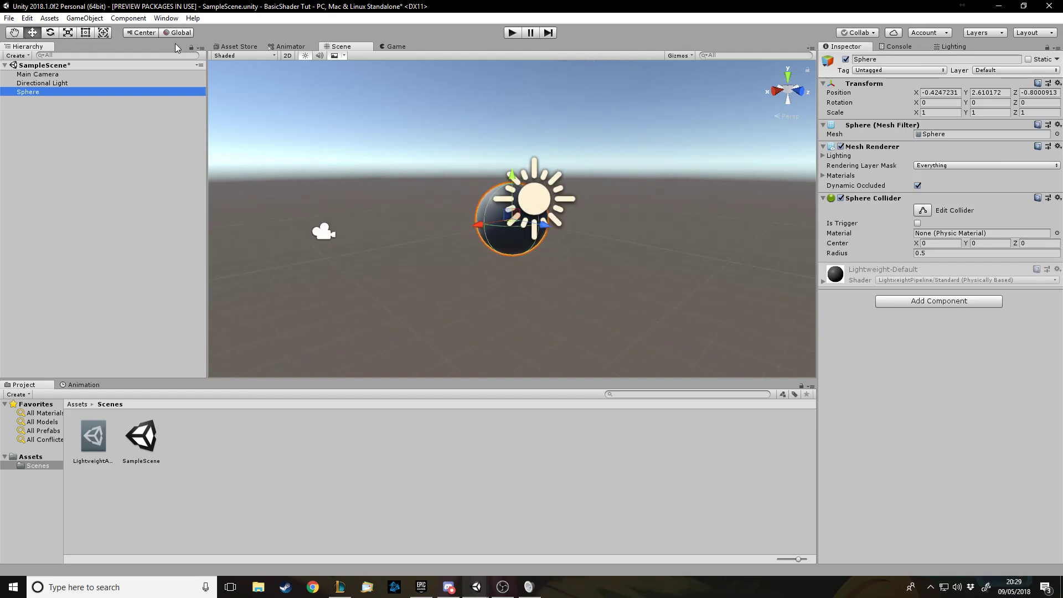
Align the Main Camera with the current Scene view and show the result in the Game view
{"action": "left_click", "coordinate": [47, 74]}
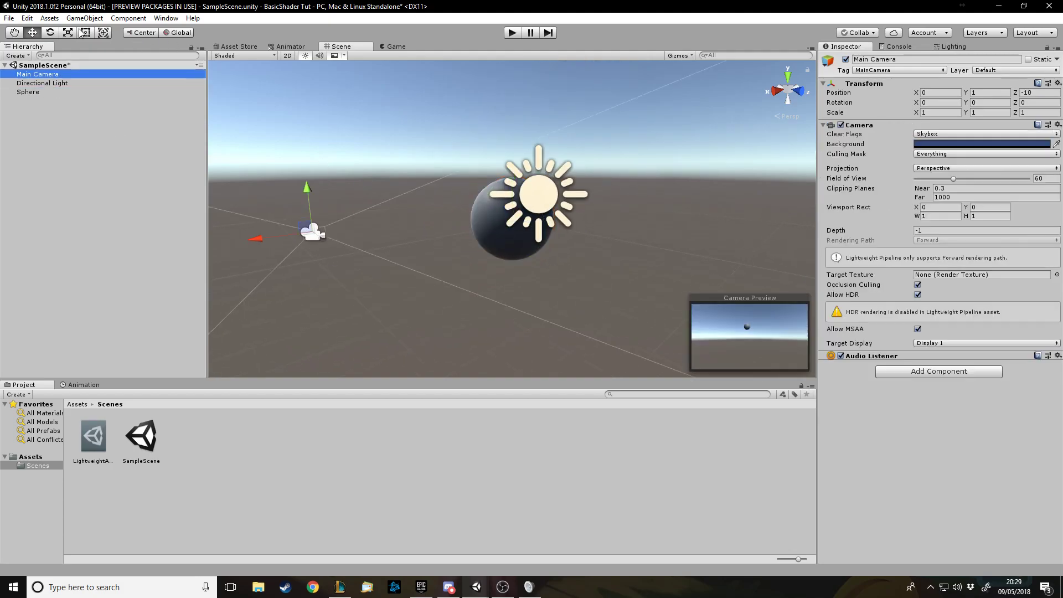
{"action": "left_click", "coordinate": [78, 18]}
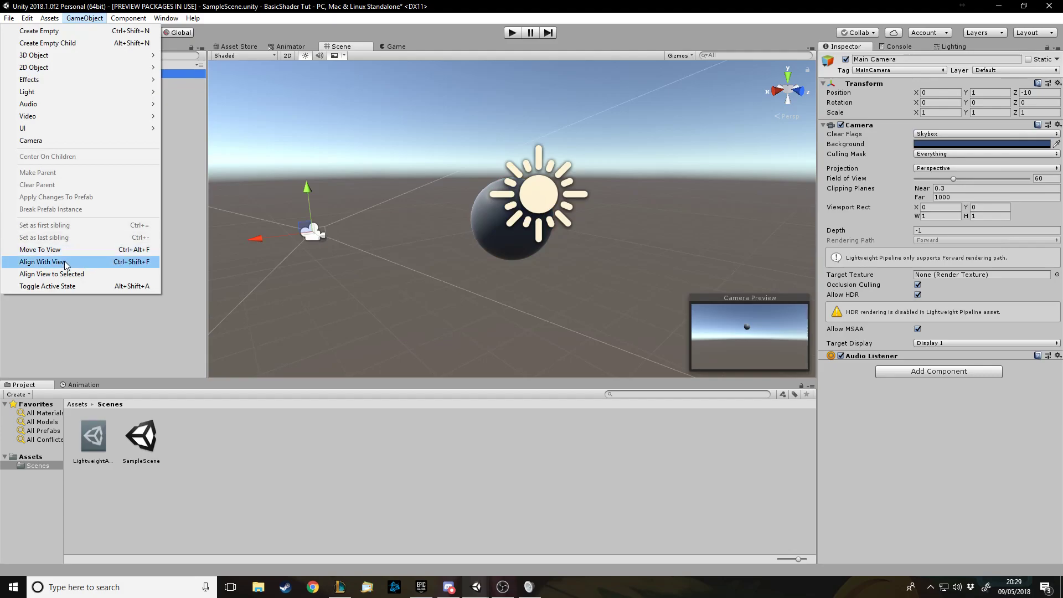
{"action": "left_click", "coordinate": [128, 262]}
{"action": "left_click", "coordinate": [392, 46]}
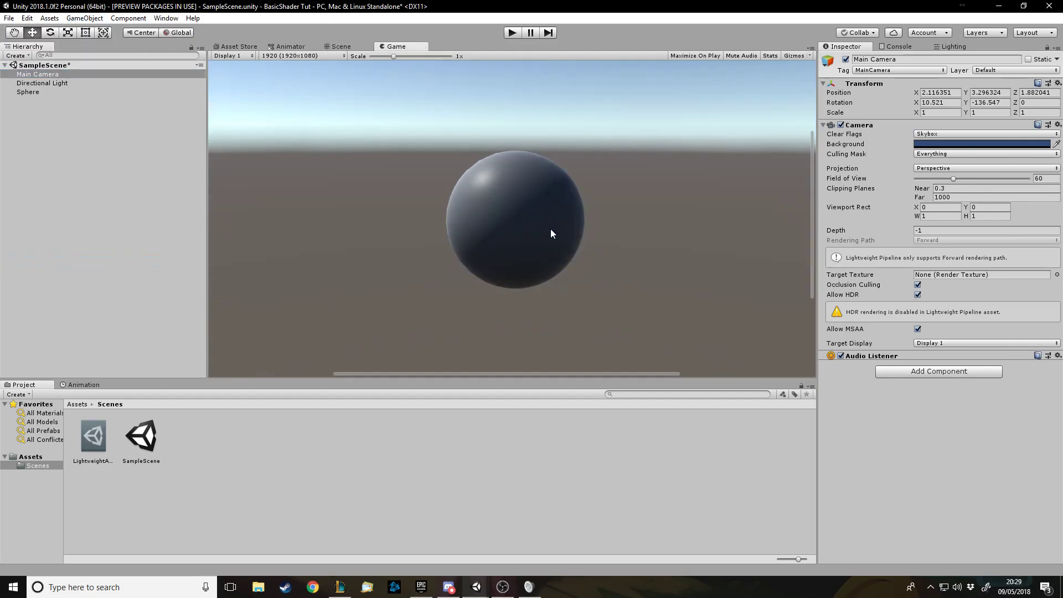
Create a material named Sphere in the Scenes folder and apply it to the sphere in the scene
{"action": "left_click", "coordinate": [337, 47]}
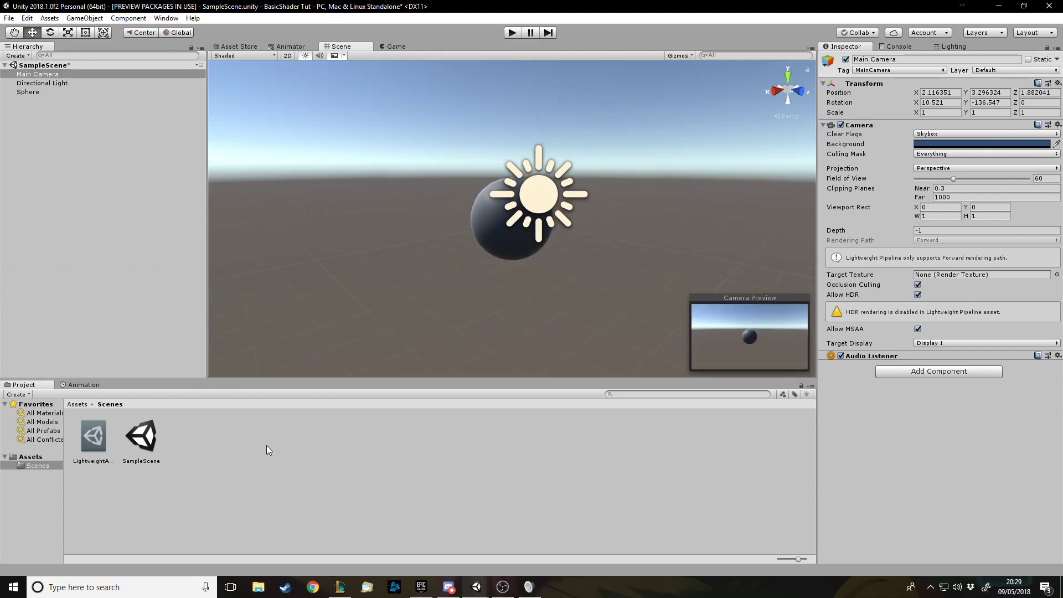
{"action": "right_click", "coordinate": [267, 446]}
{"action": "mouse_move", "coordinate": [281, 217]}
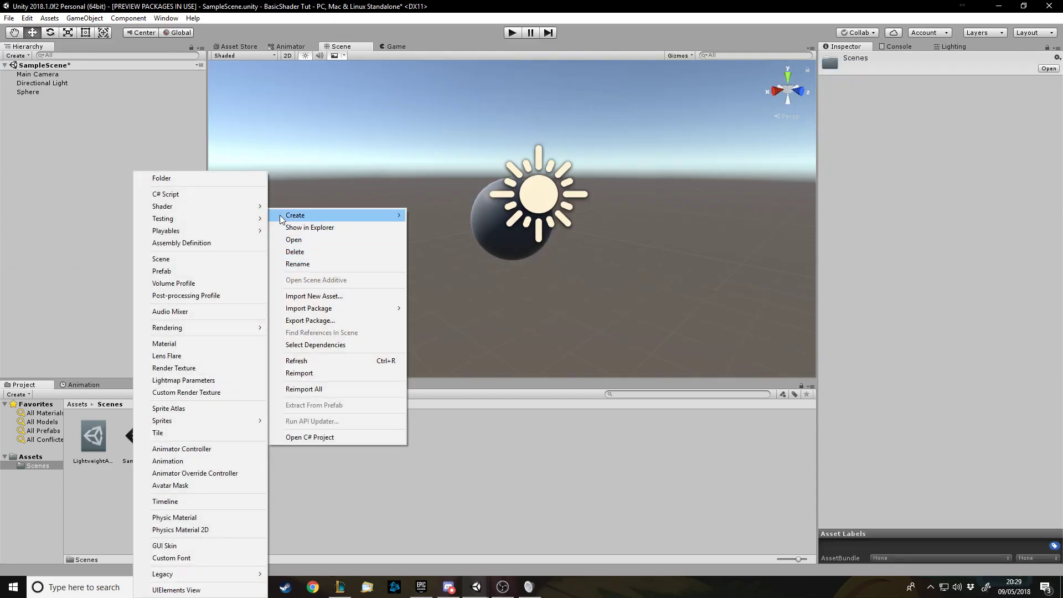
{"action": "left_click", "coordinate": [194, 347]}
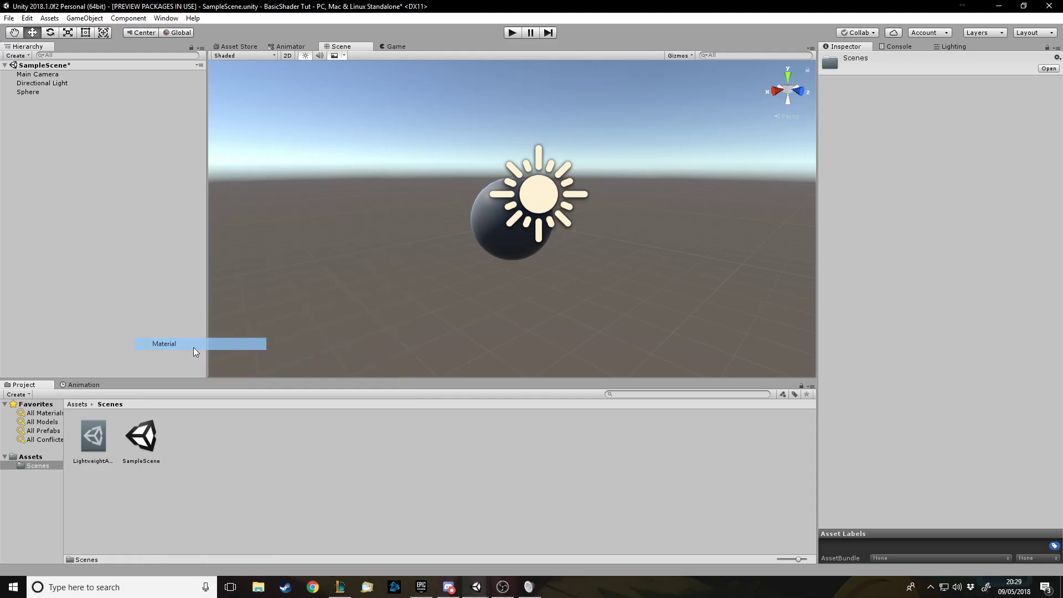
{"action": "type", "text": "Sphere"}
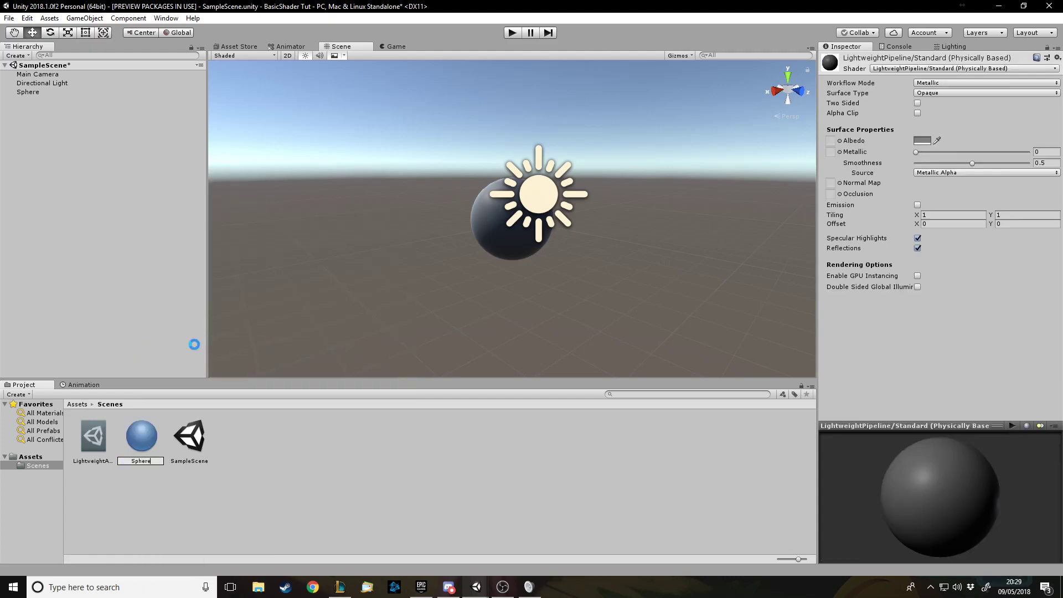
{"action": "key", "text": "Return"}
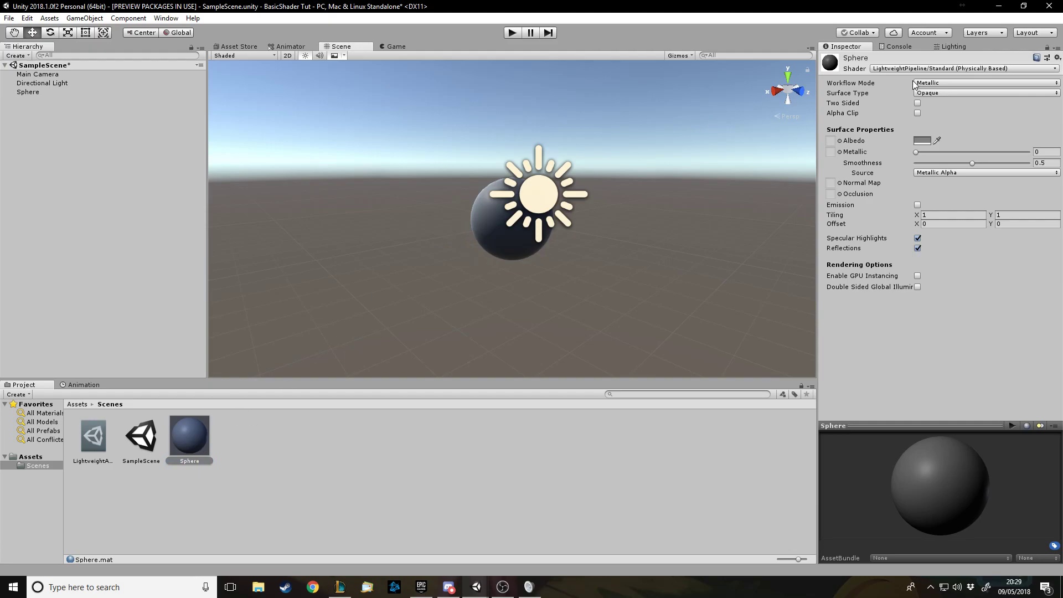
Try the Standard shader on the Sphere material and switch it back to LightweightPipeline/Standard (Physically Based)
{"action": "left_click", "coordinate": [894, 71]}
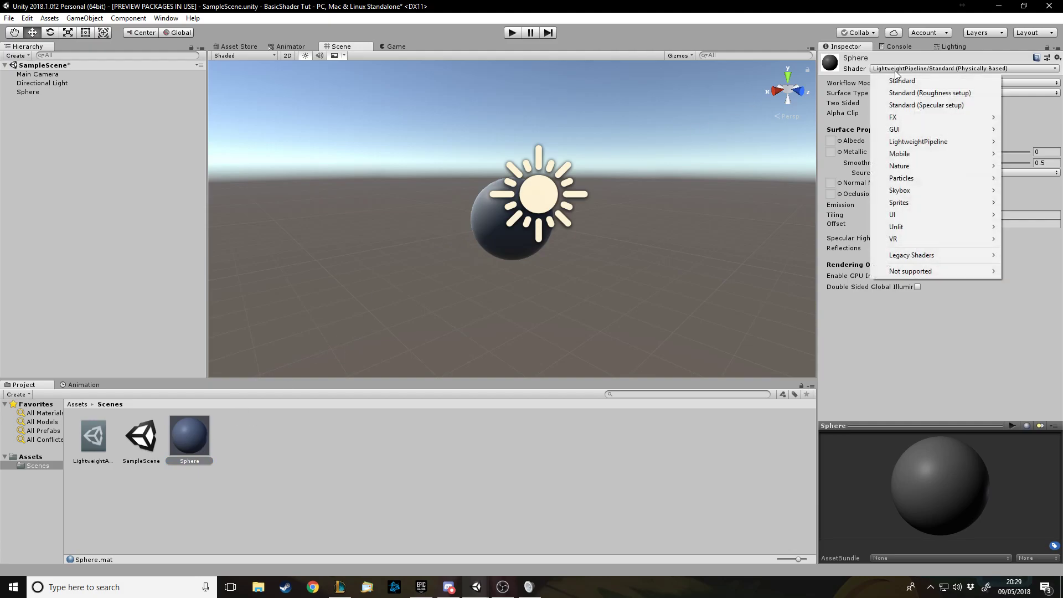
{"action": "left_click", "coordinate": [894, 77]}
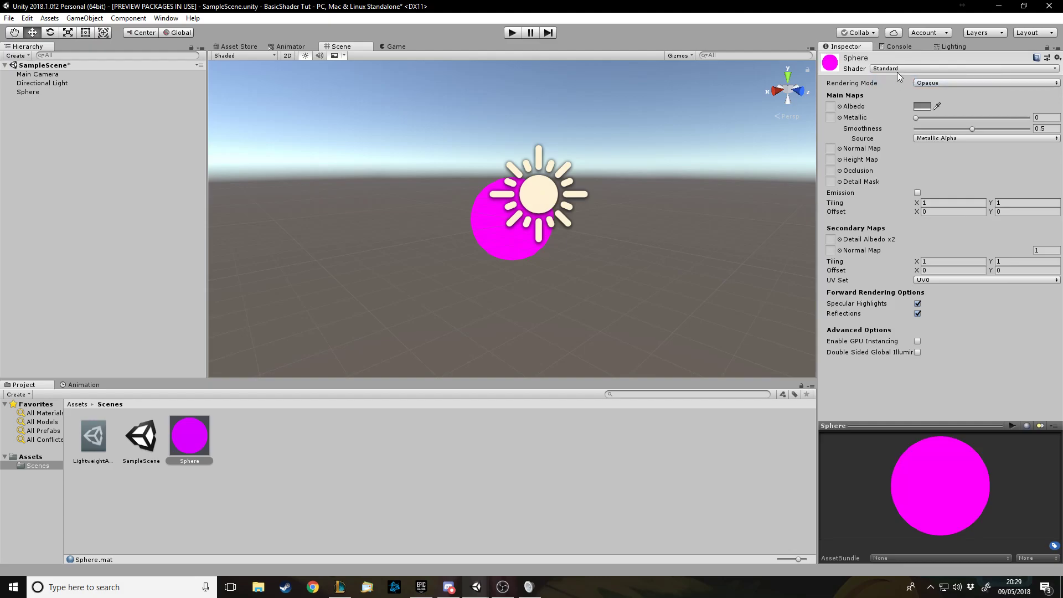
{"action": "left_click", "coordinate": [896, 71]}
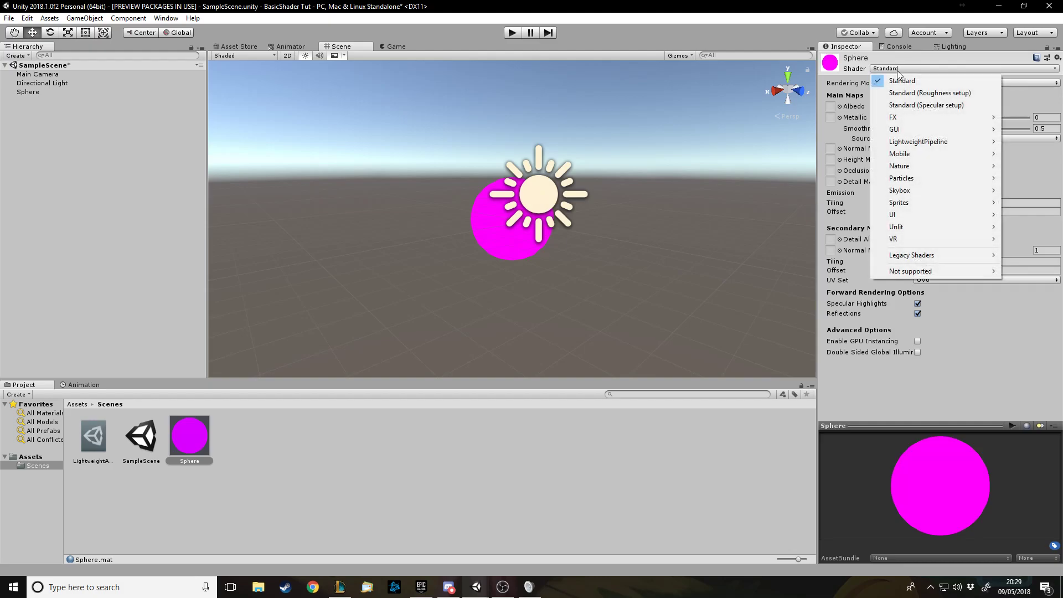
{"action": "mouse_move", "coordinate": [947, 145]}
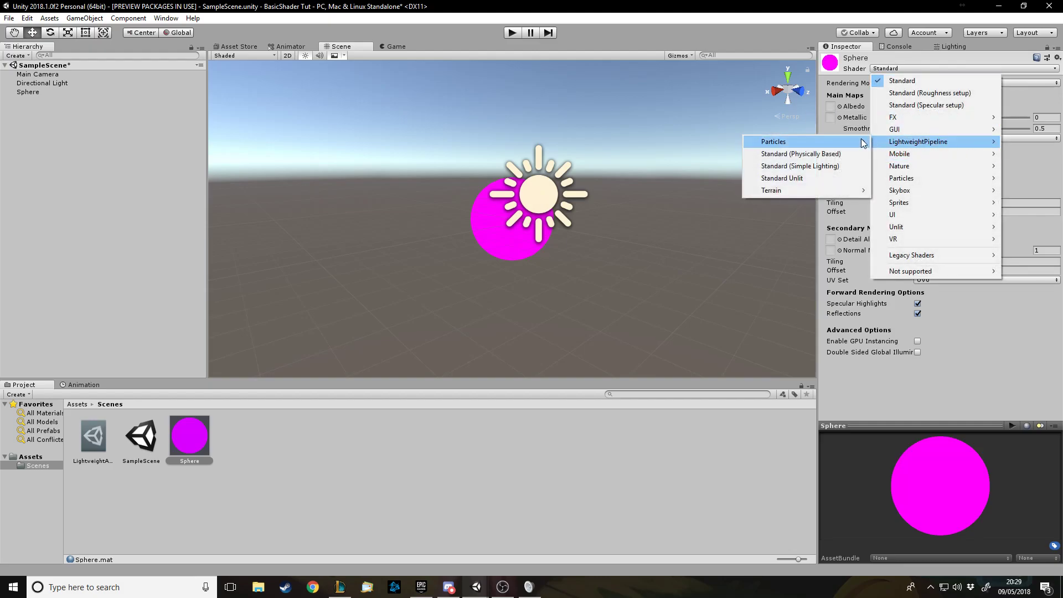
{"action": "left_click", "coordinate": [851, 154]}
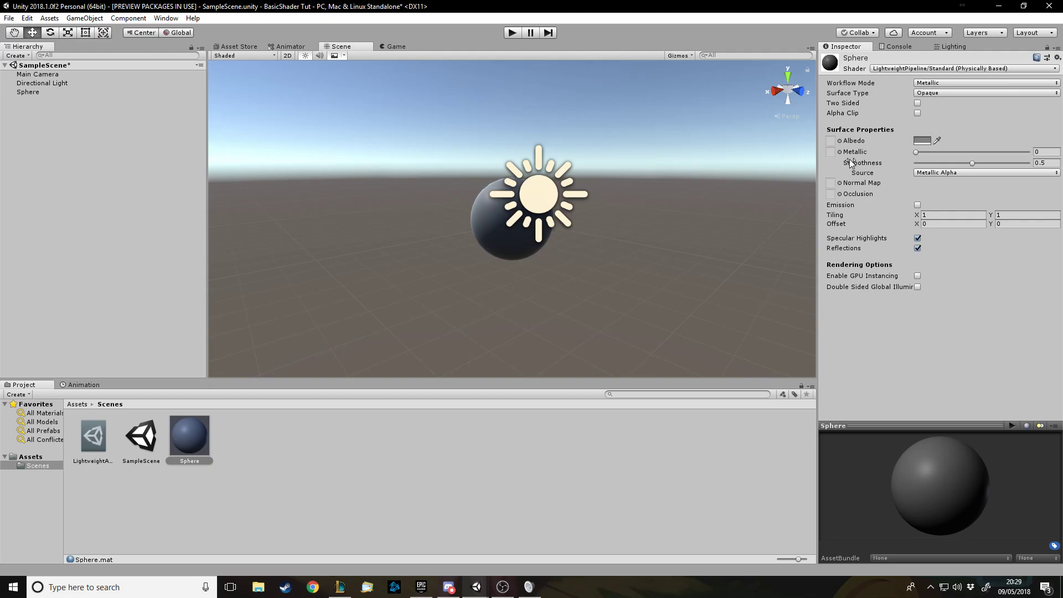
{"action": "left_click_drag", "start_coordinate": [916, 152], "coordinate": [776, 157]}
Create a PBR Graph shader named ShereShader in the Scenes folder
{"action": "right_click", "coordinate": [240, 443]}
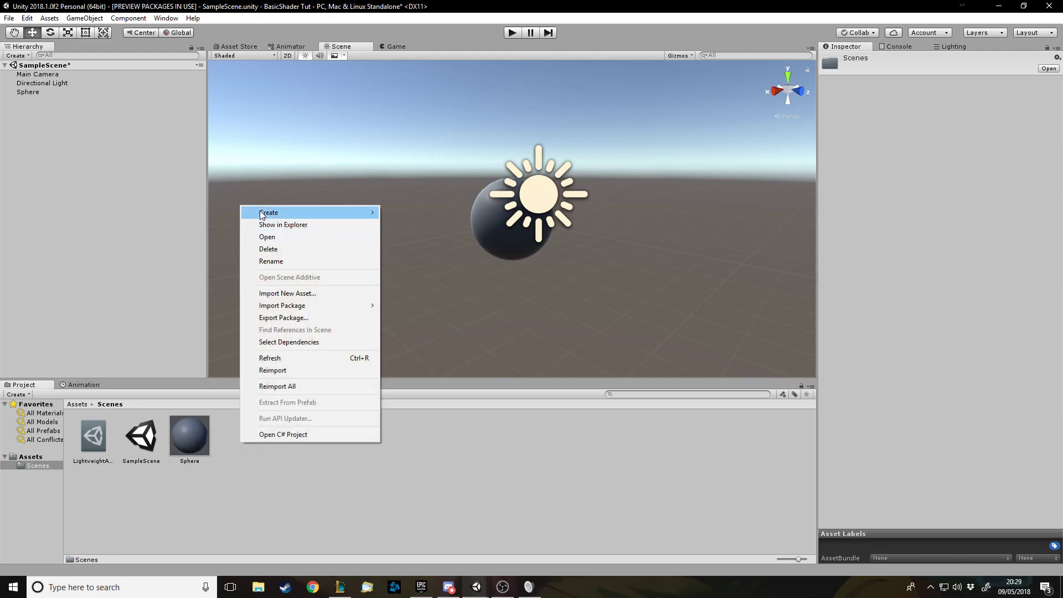
{"action": "mouse_move", "coordinate": [265, 212]}
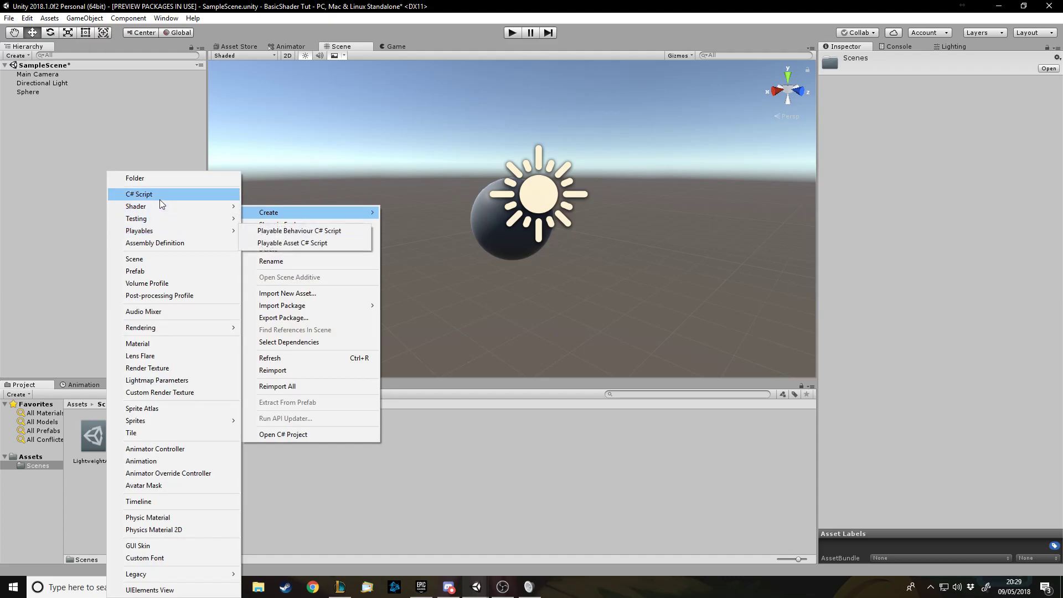
{"action": "mouse_move", "coordinate": [142, 206]}
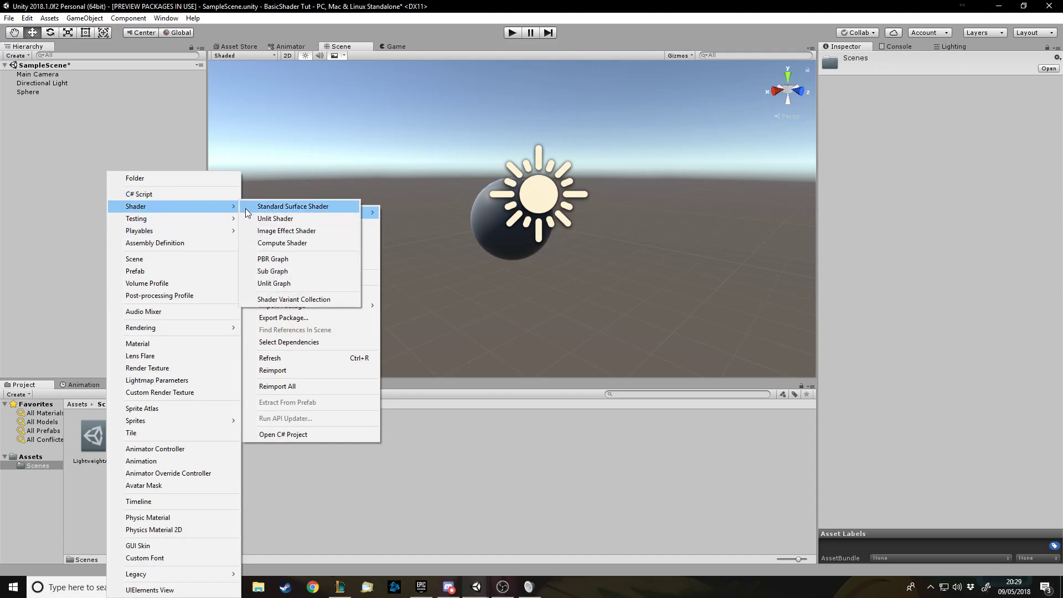
{"action": "left_click", "coordinate": [287, 258]}
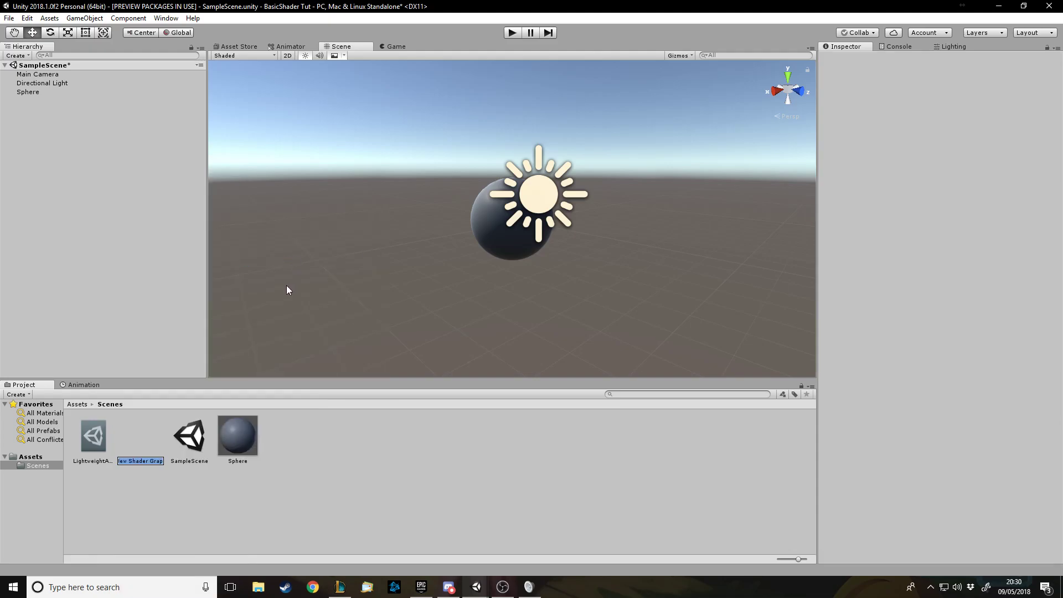
{"action": "type", "text": "ShereShader"}
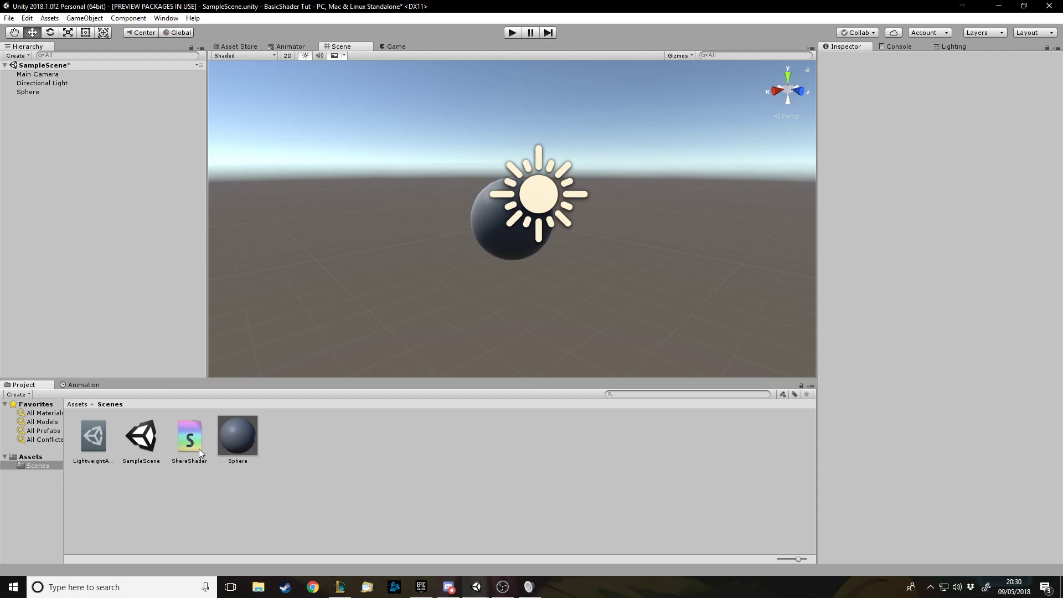
Assign ShereShader to the Sphere material and check the sphere in the Game view before returning to the Scene view
{"action": "left_click_drag", "start_coordinate": [199, 448], "coordinate": [238, 433]}
{"action": "left_click", "coordinate": [251, 439]}
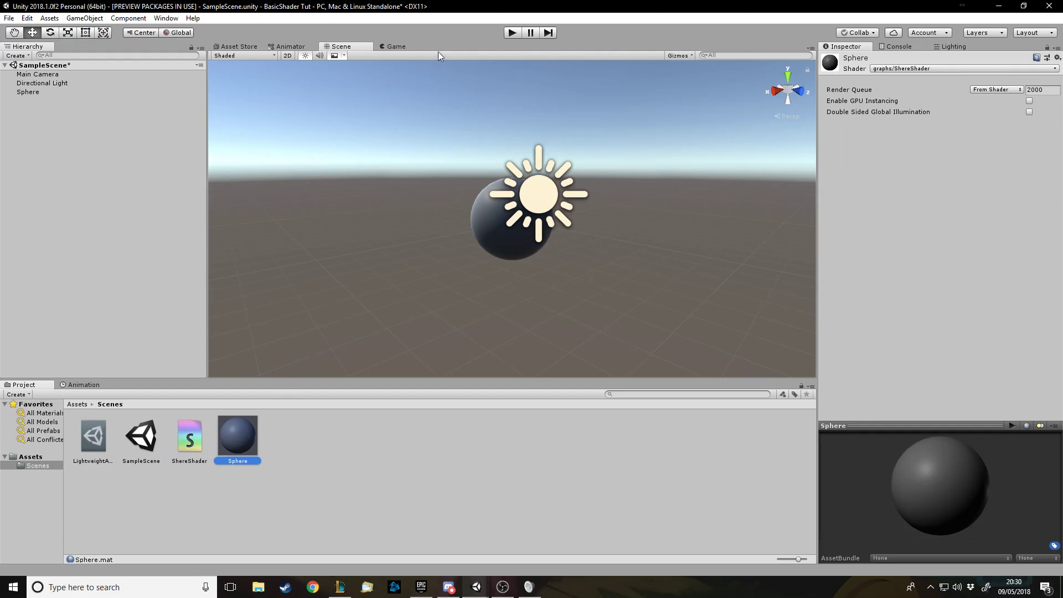
{"action": "left_click", "coordinate": [384, 49]}
{"action": "left_click", "coordinate": [357, 47]}
Open ShereShader in the shader editor and reposition the editor window so the whole graph is visible
{"action": "left_click", "coordinate": [191, 440]}
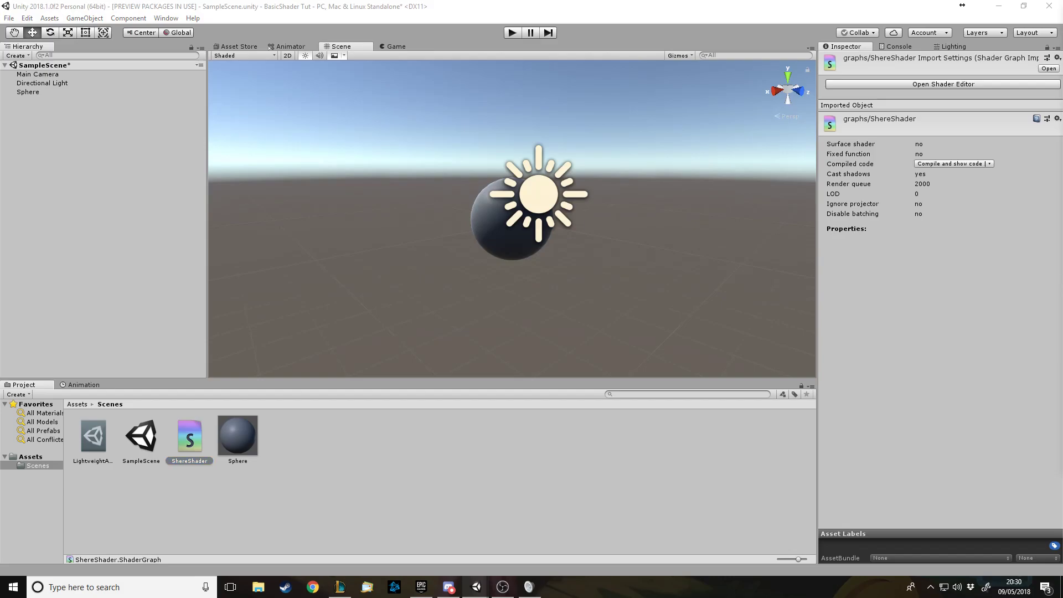
{"action": "left_click", "coordinate": [943, 84]}
{"action": "left_click_drag", "start_coordinate": [648, 179], "coordinate": [371, 46]}
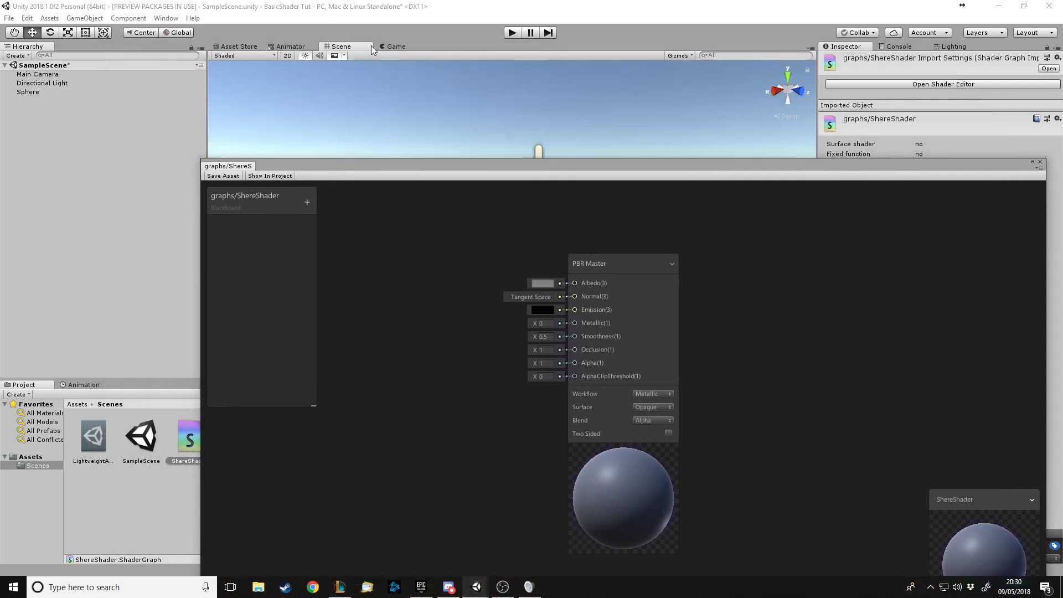
{"action": "left_click_drag", "start_coordinate": [405, 165], "coordinate": [310, 45]}
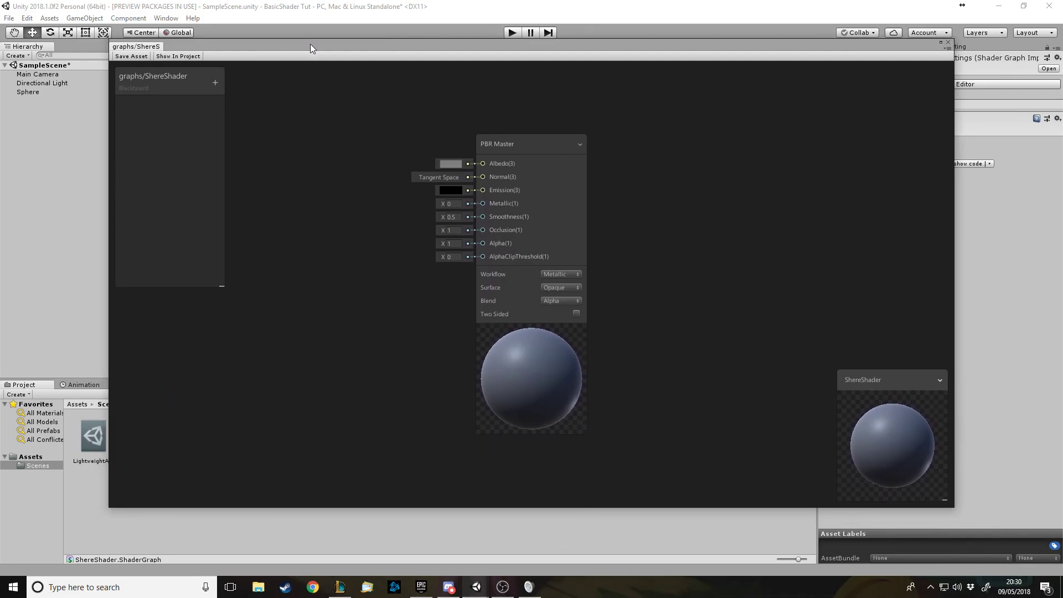
{"action": "scroll", "coordinate": [470, 303], "scroll_direction": "down", "scroll_amount": 3}
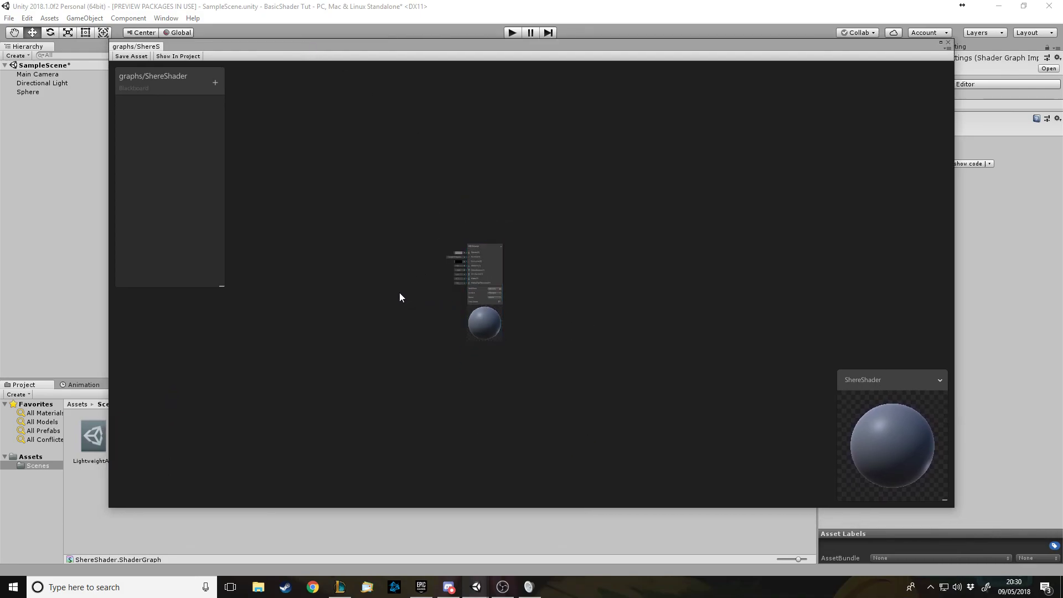
{"action": "scroll", "coordinate": [640, 327], "scroll_direction": "up", "scroll_amount": 2}
{"action": "scroll", "coordinate": [553, 309], "scroll_direction": "down", "scroll_amount": 2}
{"action": "scroll", "coordinate": [614, 311], "scroll_direction": "up", "scroll_amount": 2}
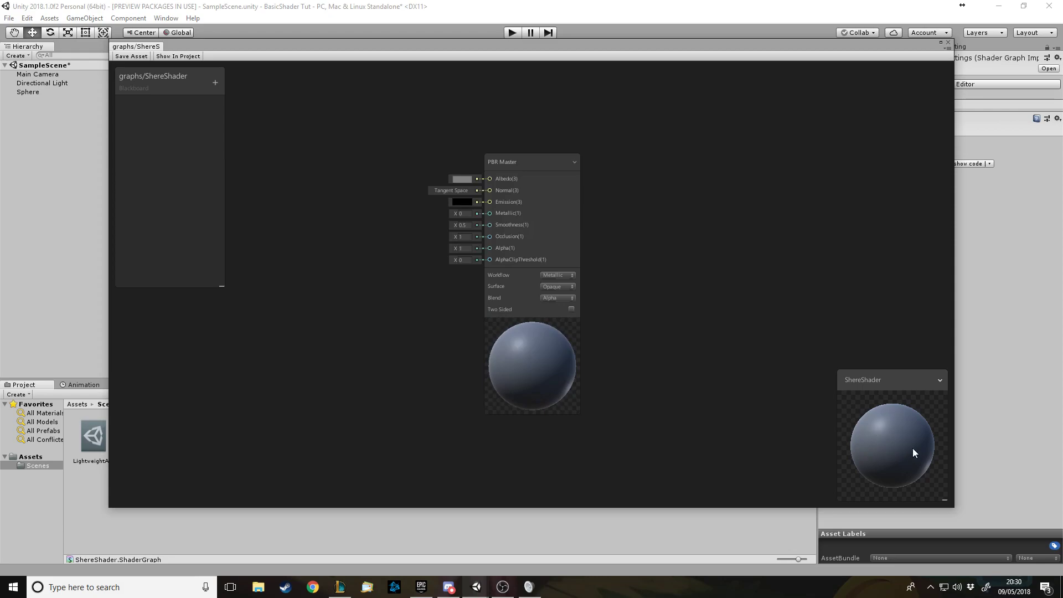
Try a quad and a custom cylinder mesh in the ShereShader preview and return it to a sphere
{"action": "right_click", "coordinate": [883, 438]}
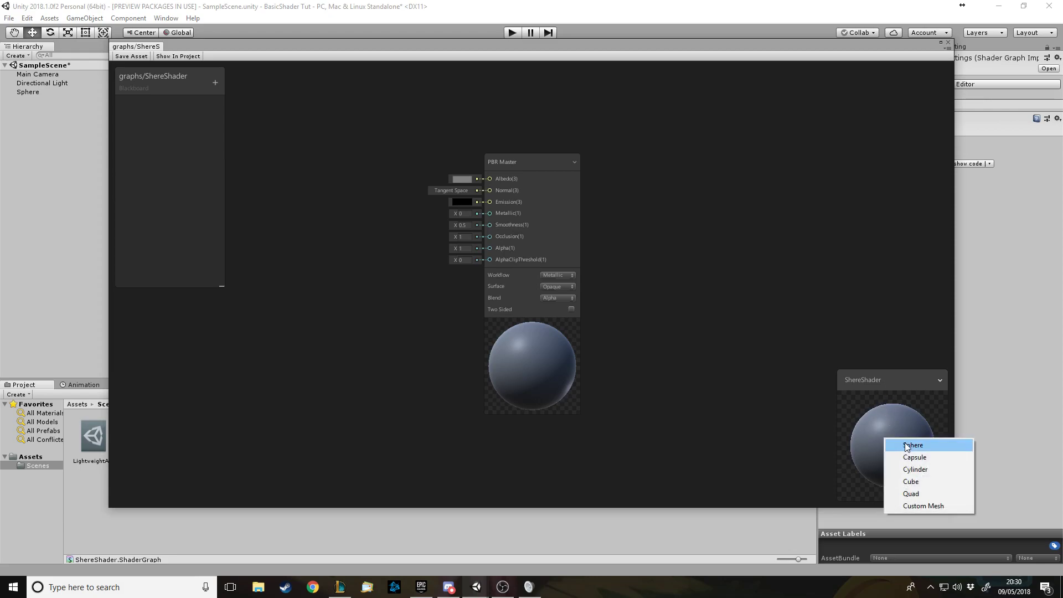
{"action": "left_click", "coordinate": [912, 493]}
{"action": "left_click_drag", "start_coordinate": [912, 489], "coordinate": [892, 483]}
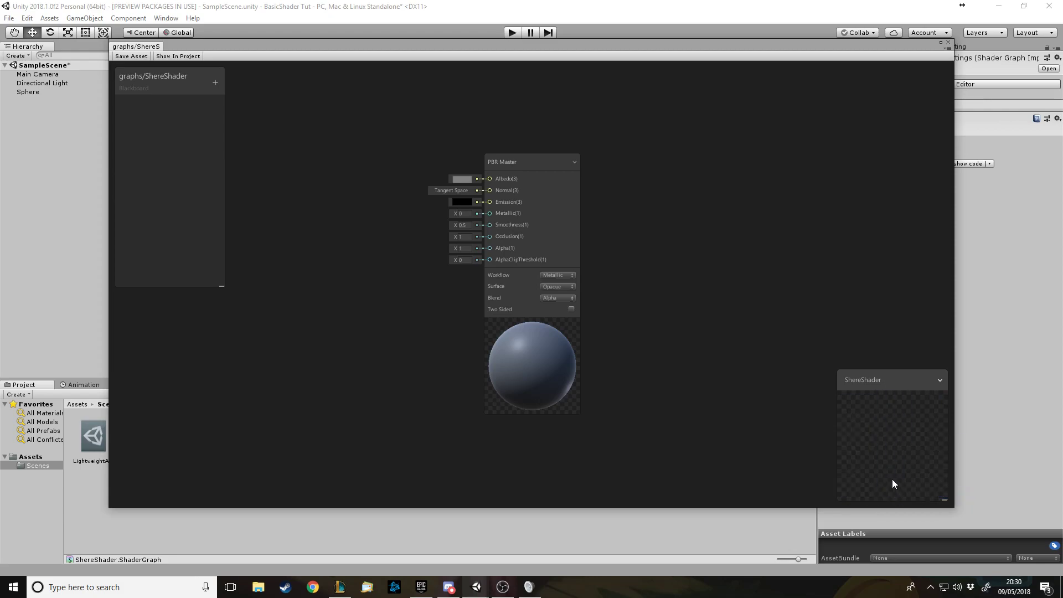
{"action": "left_click_drag", "start_coordinate": [893, 443], "coordinate": [916, 444]}
{"action": "right_click", "coordinate": [915, 444]}
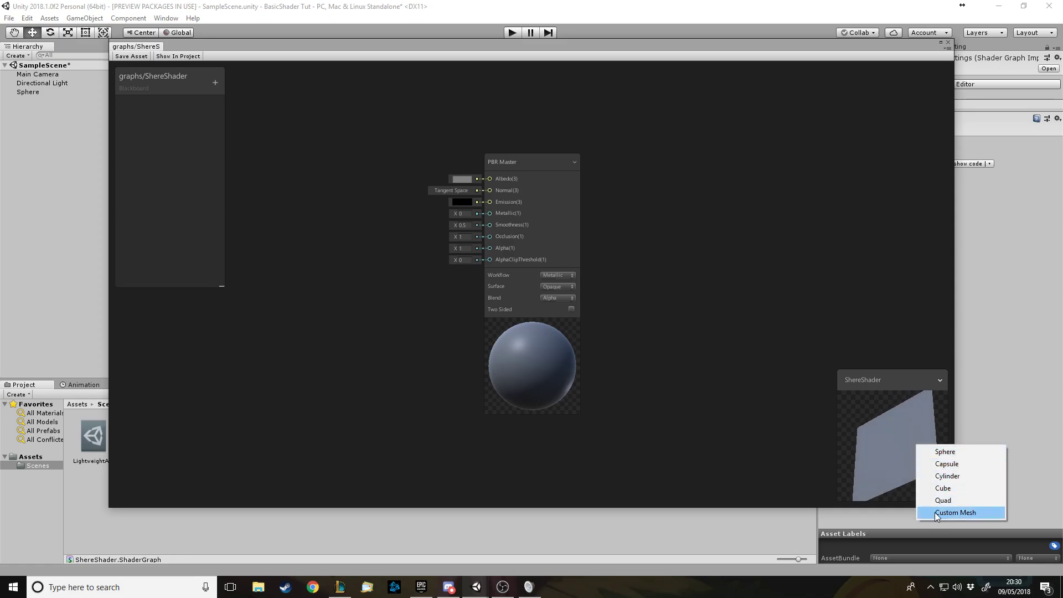
{"action": "left_click", "coordinate": [934, 513]}
{"action": "double_click", "coordinate": [238, 81]}
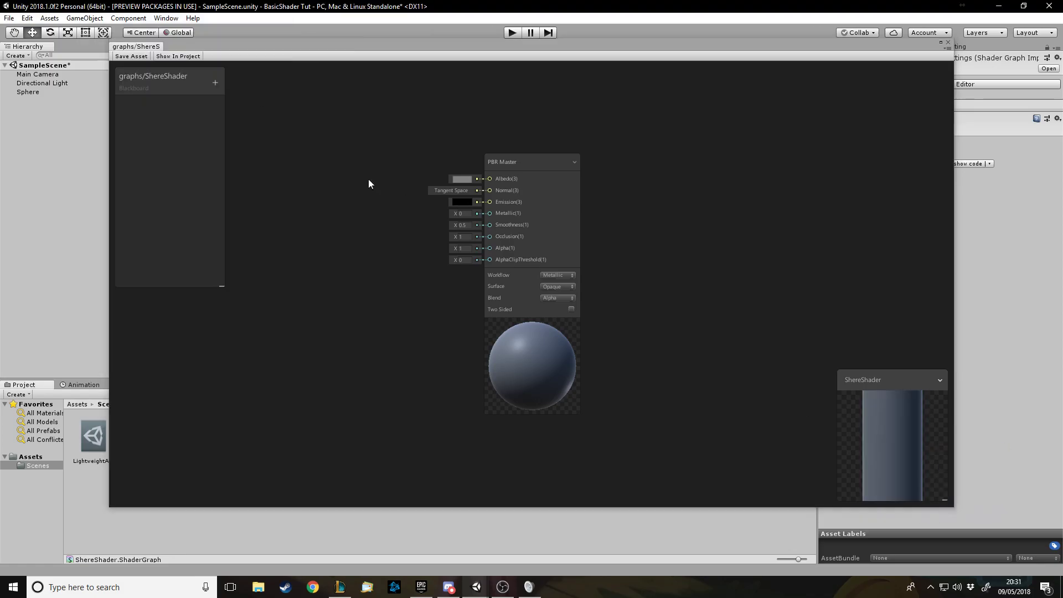
{"action": "left_click_drag", "start_coordinate": [852, 437], "coordinate": [885, 477]}
{"action": "right_click", "coordinate": [885, 477]}
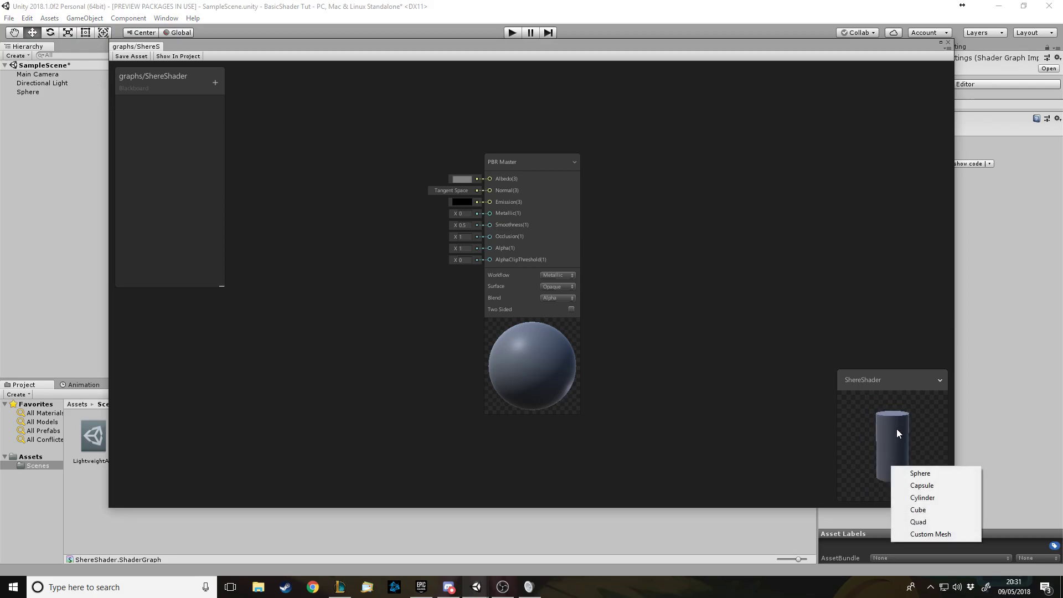
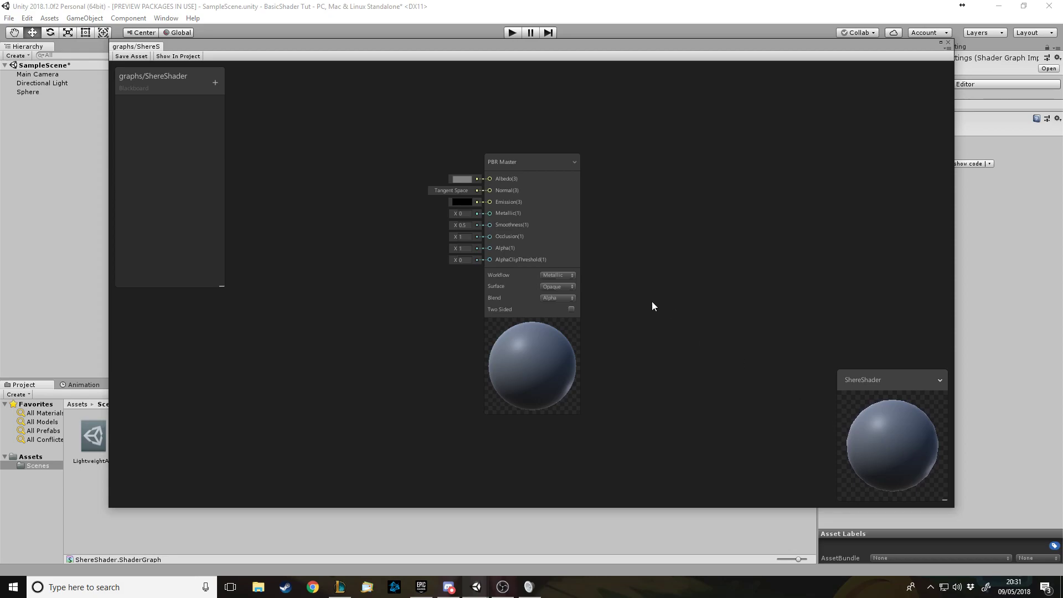
Move the PBR Master node slightly aside and set its Albedo color to white (FFFFFF)
{"action": "scroll", "coordinate": [477, 277], "scroll_direction": "up", "scroll_amount": 1}
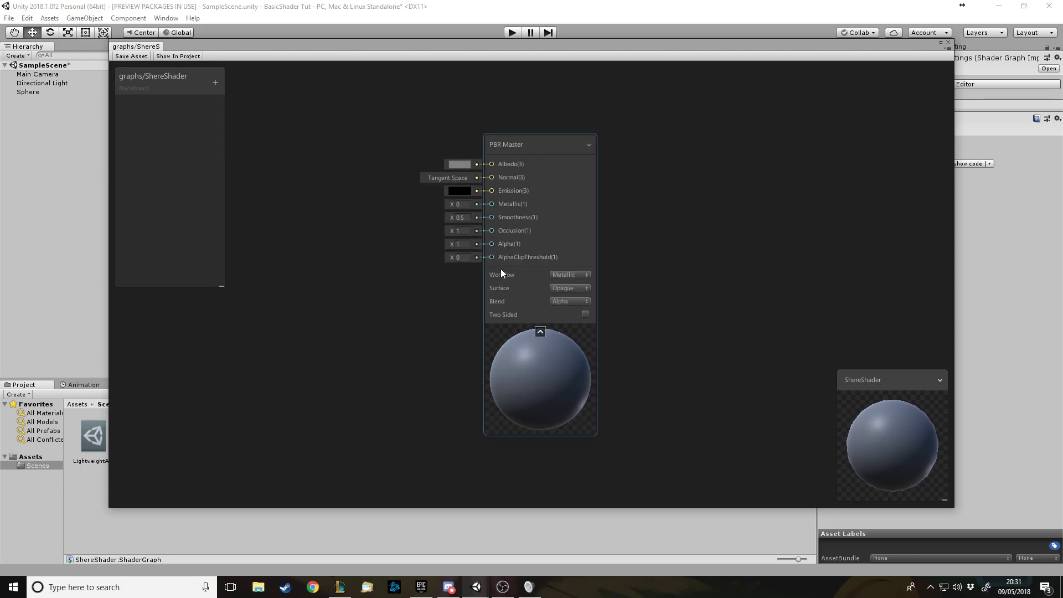
{"action": "left_click_drag", "start_coordinate": [530, 151], "coordinate": [558, 139]}
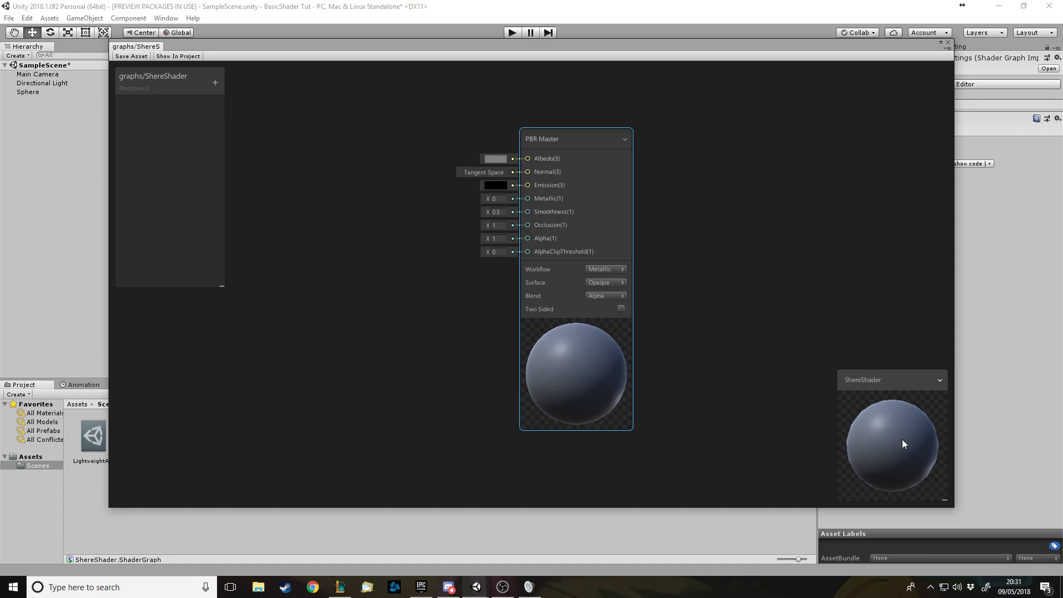
{"action": "left_click", "coordinate": [503, 159]}
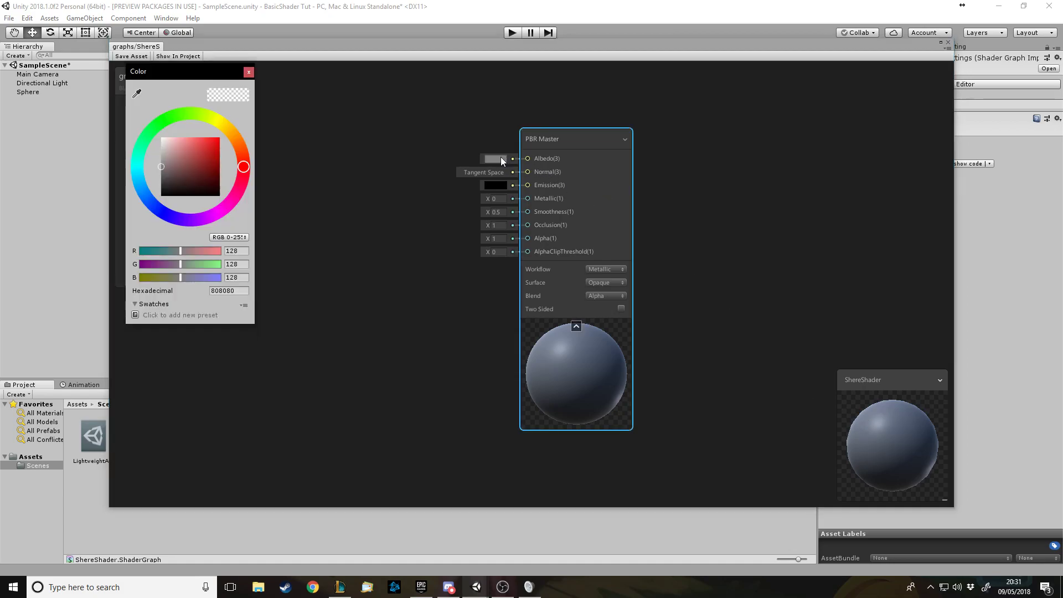
{"action": "mouse_move", "coordinate": [165, 141]}
{"action": "left_mouse_down"}
{"action": "mouse_move", "coordinate": [215, 131]}
{"action": "mouse_move", "coordinate": [141, 131]}
{"action": "left_mouse_up"}
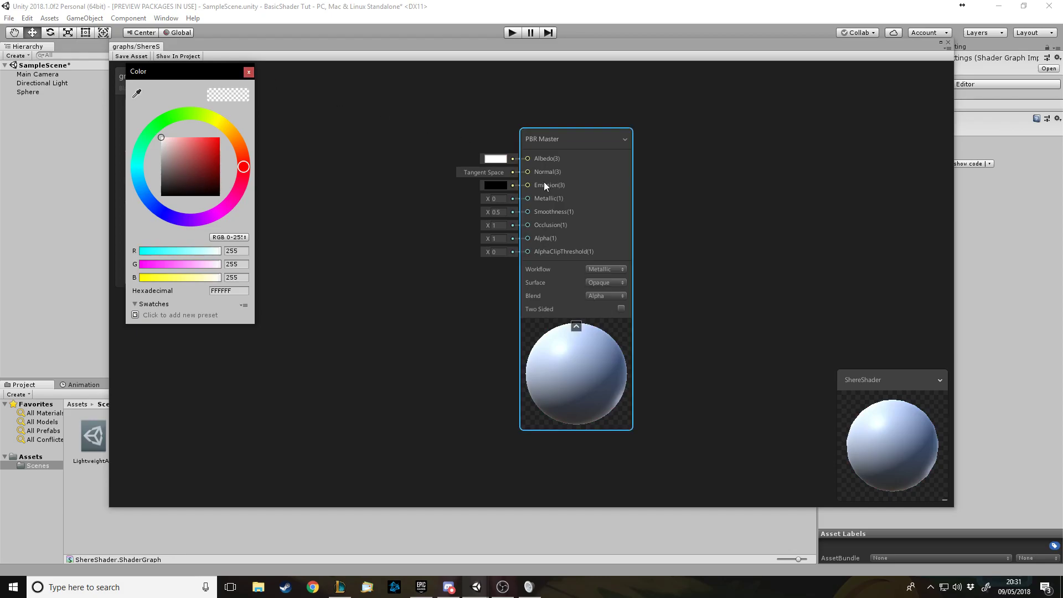
{"action": "left_click", "coordinate": [249, 72]}
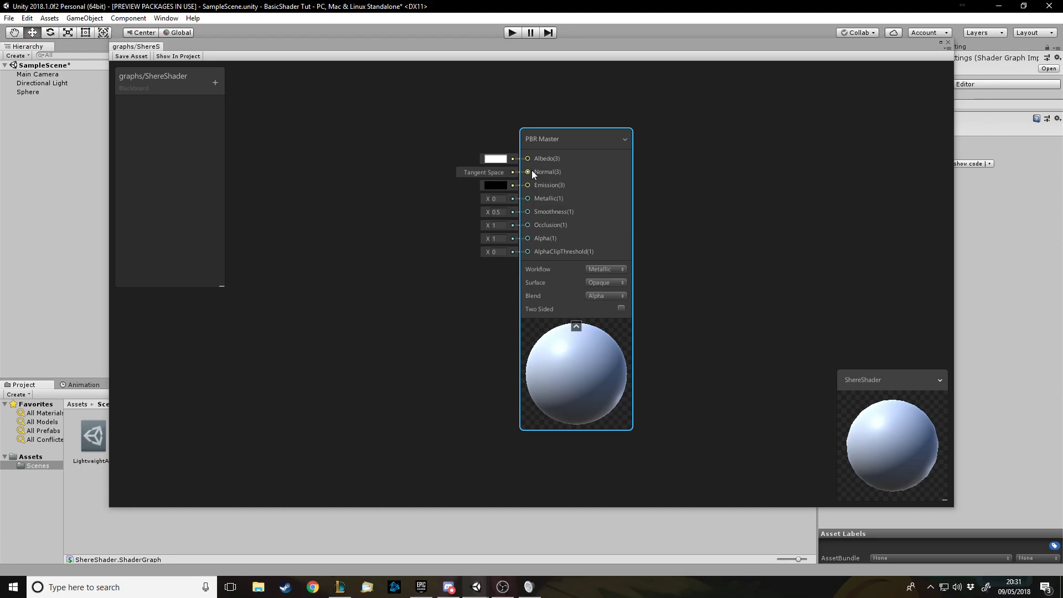
{"action": "key", "text": "space"}
{"action": "left_click", "coordinate": [553, 104]}
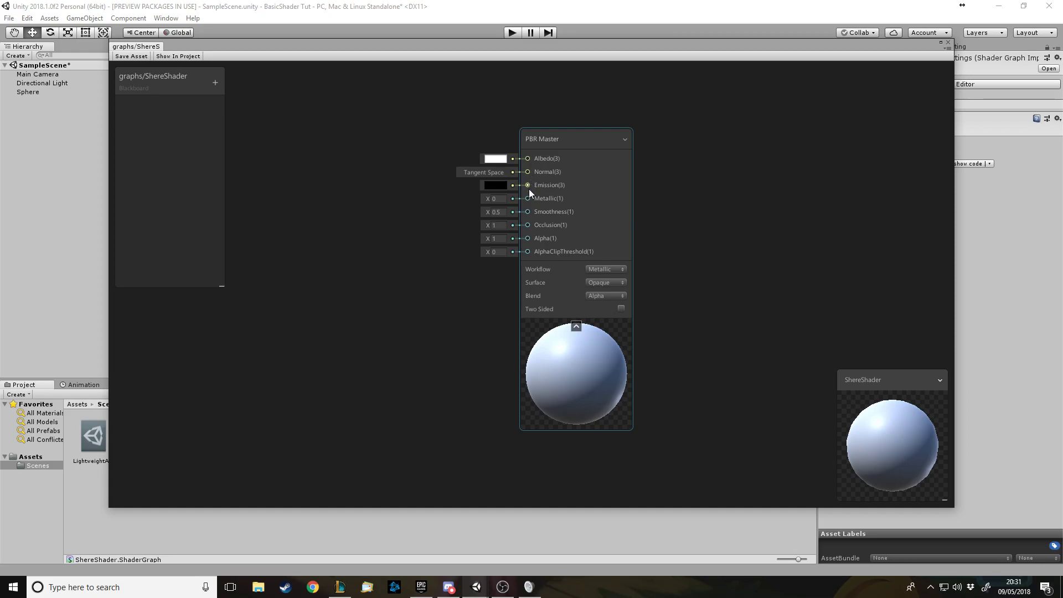
{"action": "key", "text": "space"}
{"action": "left_click", "coordinate": [573, 148]}
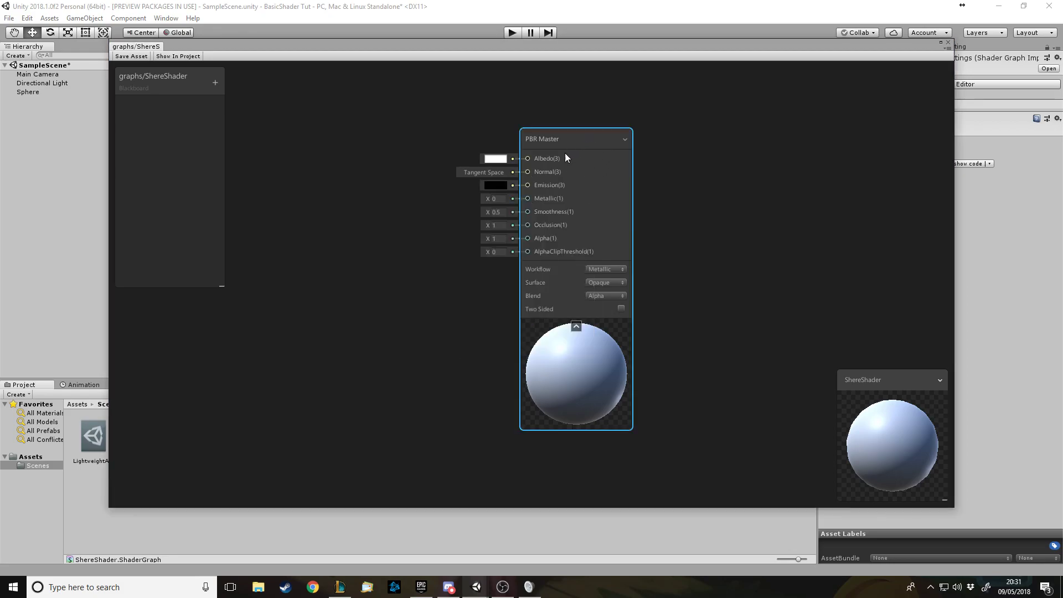
Try a near-white Emission color (FDFAFA) on the PBR Master node and revert it to black
{"action": "left_click", "coordinate": [501, 185]}
{"action": "mouse_move", "coordinate": [197, 151]}
{"action": "left_mouse_down"}
{"action": "mouse_move", "coordinate": [187, 161]}
{"action": "mouse_move", "coordinate": [211, 138]}
{"action": "mouse_move", "coordinate": [162, 138]}
{"action": "left_mouse_up"}
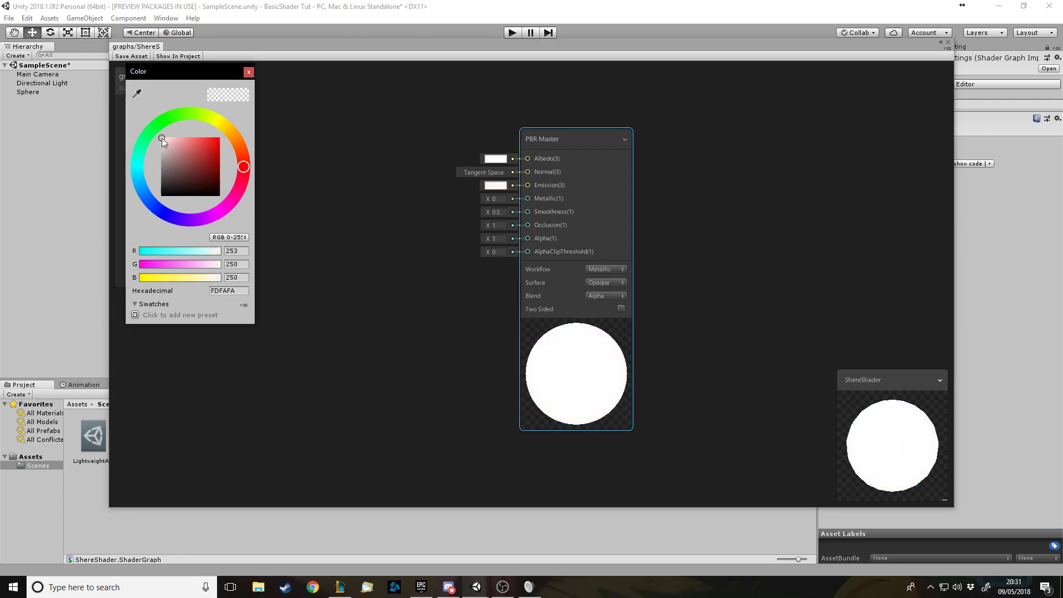
{"action": "key", "text": "Escape"}
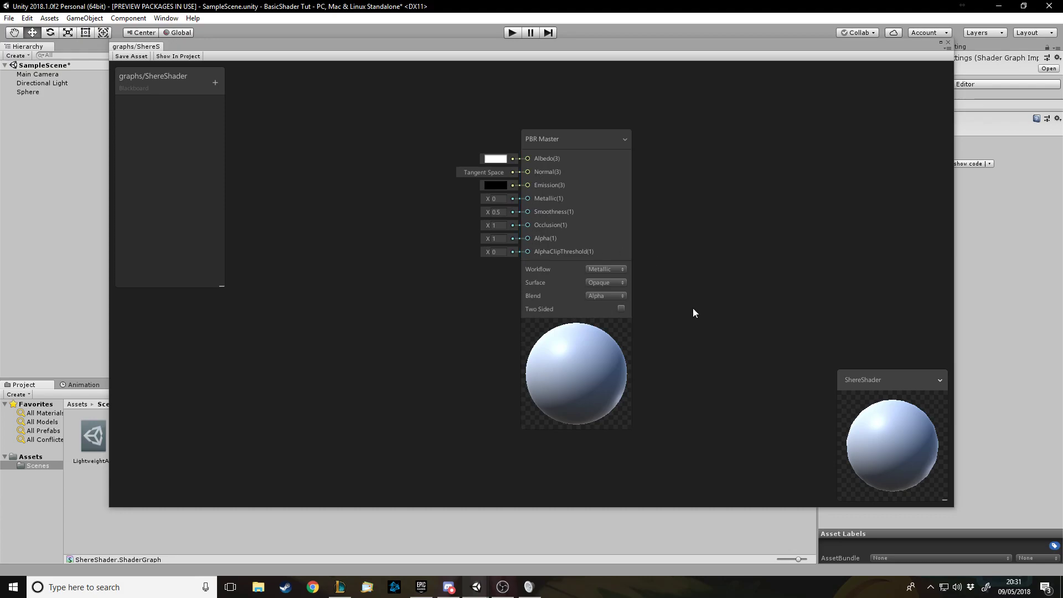
Enable Two Sided on the PBR Master node, move it aside to free graph space, and slightly reposition the shader editor window
{"action": "left_click_drag", "start_coordinate": [580, 139], "coordinate": [626, 134]}
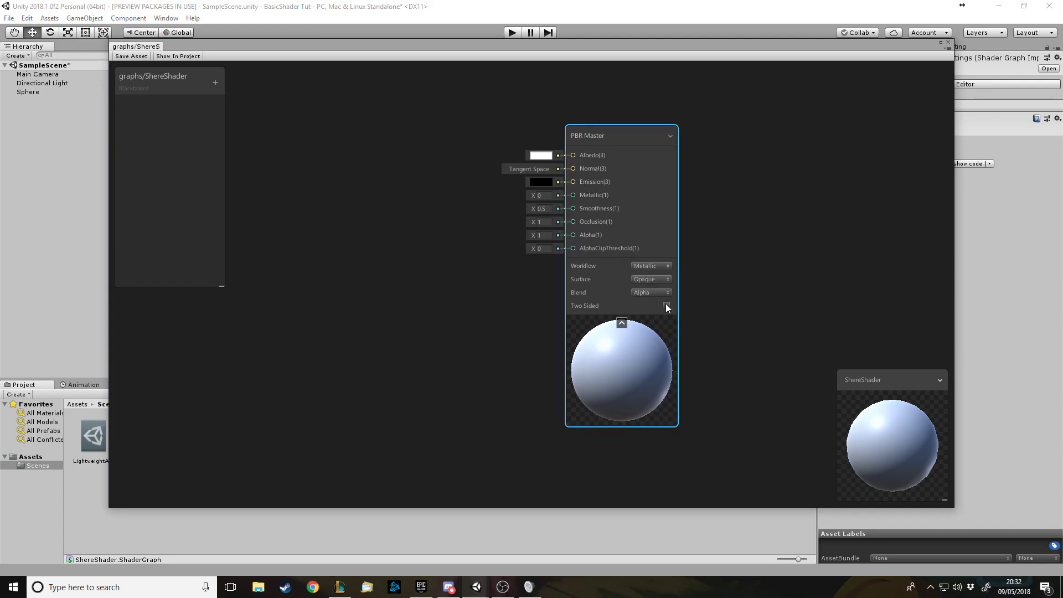
{"action": "mouse_move", "coordinate": [647, 350]}
{"action": "left_mouse_down"}
{"action": "mouse_move", "coordinate": [641, 358]}
{"action": "mouse_move", "coordinate": [653, 341]}
{"action": "left_mouse_up"}
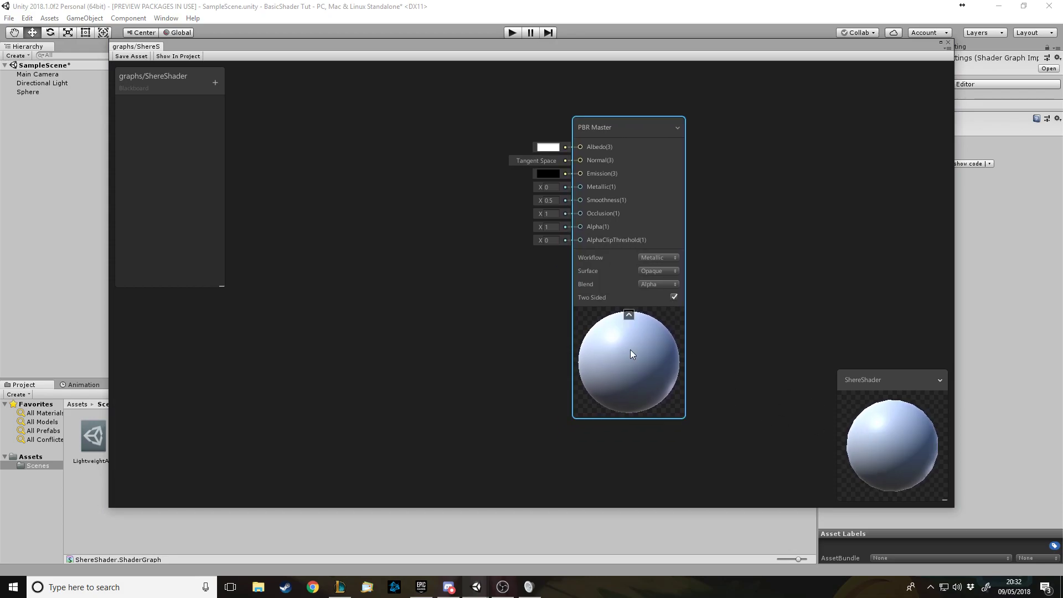
{"action": "left_click_drag", "start_coordinate": [659, 365], "coordinate": [687, 358]}
{"action": "left_click_drag", "start_coordinate": [881, 414], "coordinate": [900, 443]}
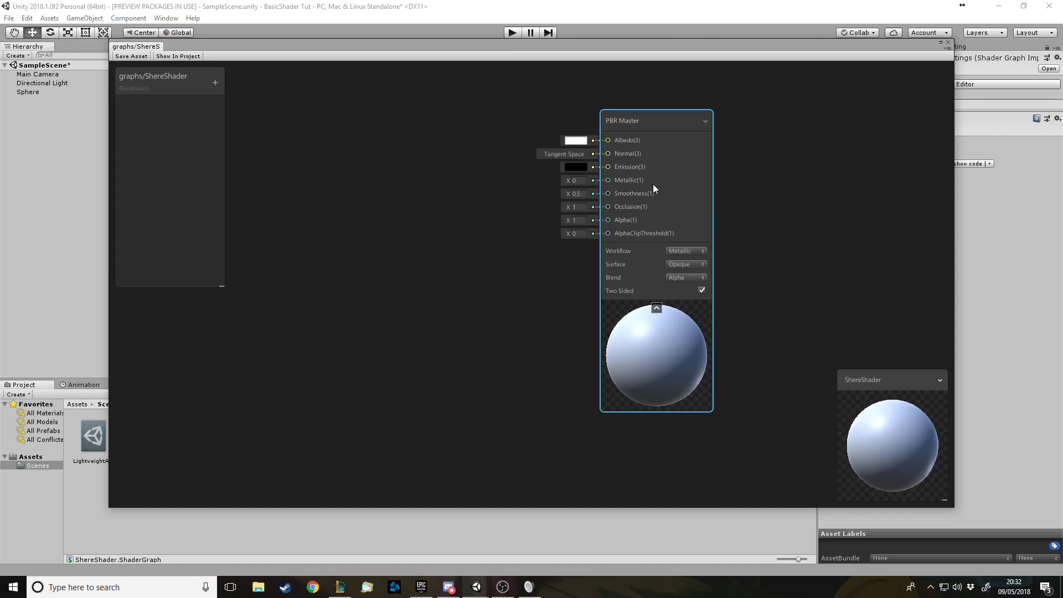
{"action": "left_click_drag", "start_coordinate": [657, 120], "coordinate": [711, 109]}
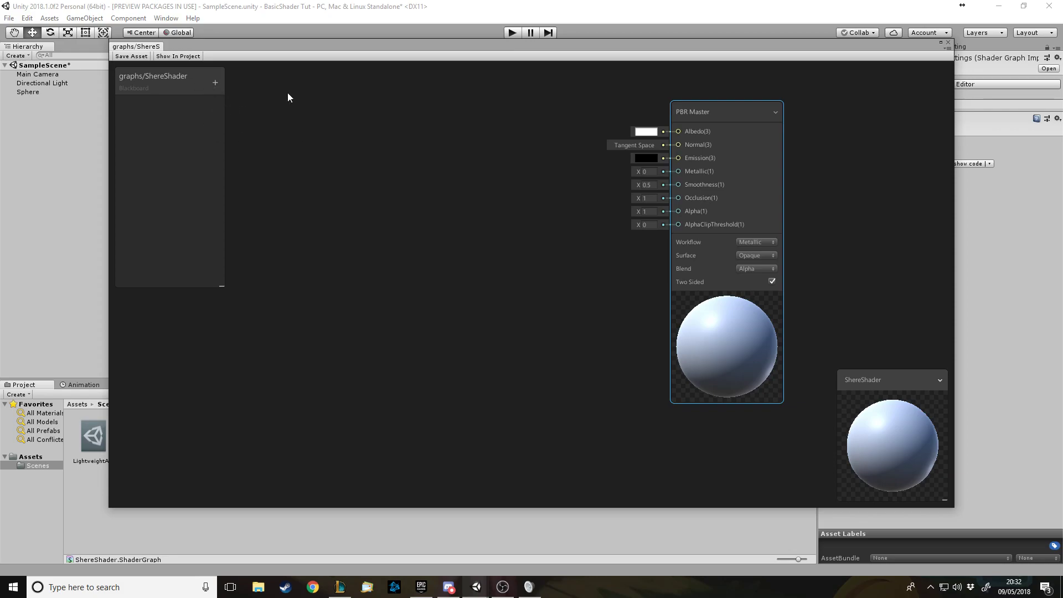
{"action": "left_click_drag", "start_coordinate": [275, 42], "coordinate": [198, 71]}
{"action": "left_click_drag", "start_coordinate": [459, 60], "coordinate": [546, 41]}
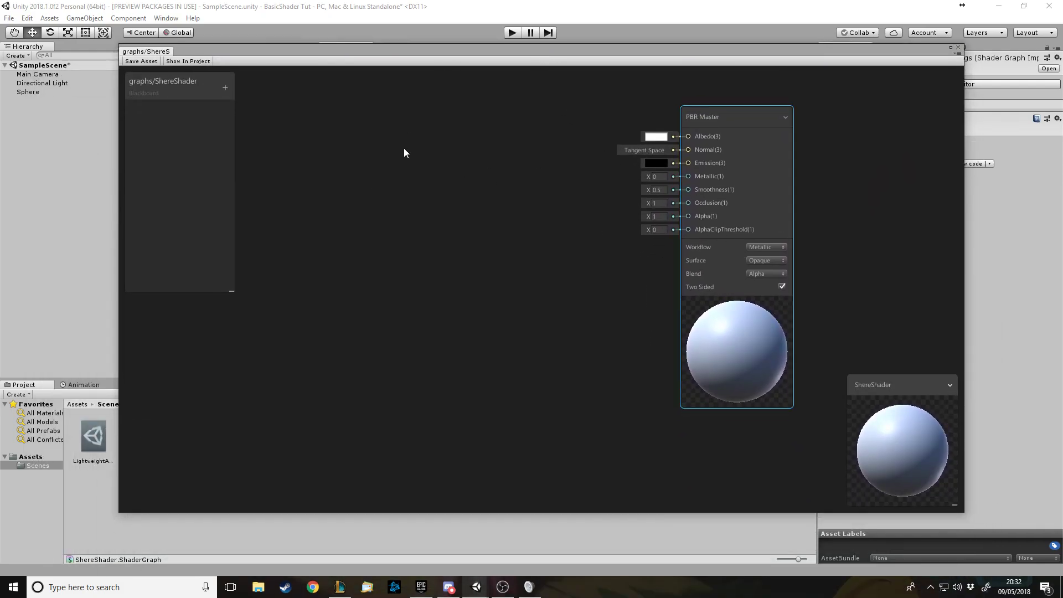
Add a Color node to the graph and connect its output to the PBR Master's Emission input
{"action": "right_click", "coordinate": [331, 157]}
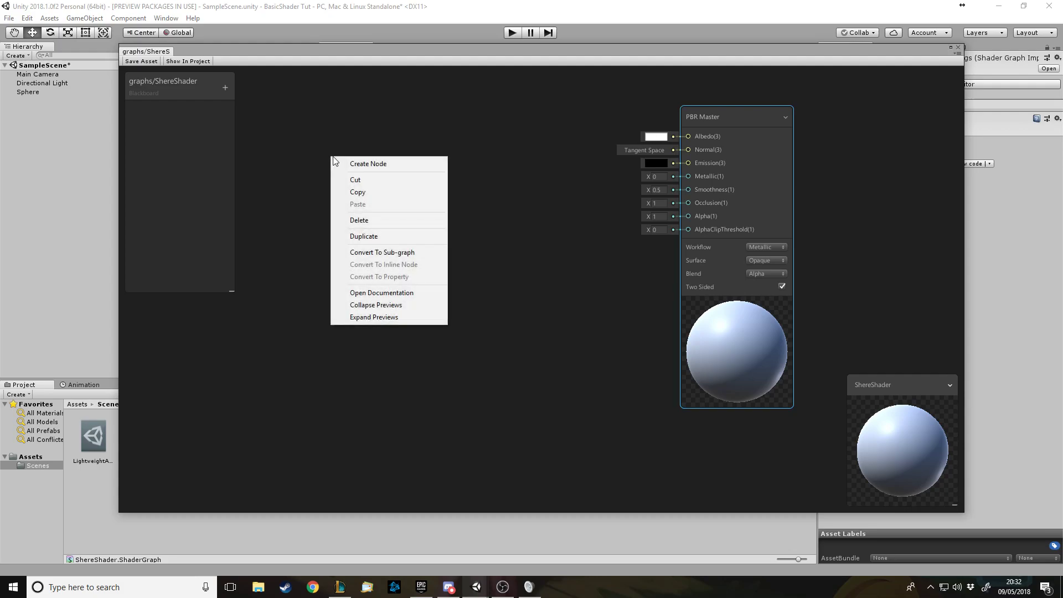
{"action": "left_click", "coordinate": [346, 162]}
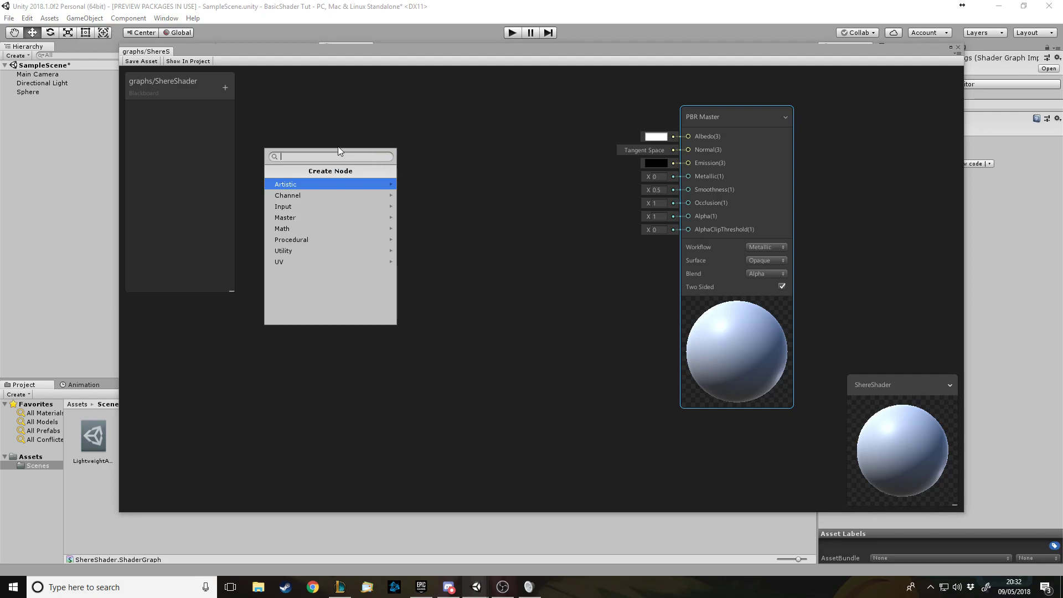
{"action": "type", "text": "colo"}
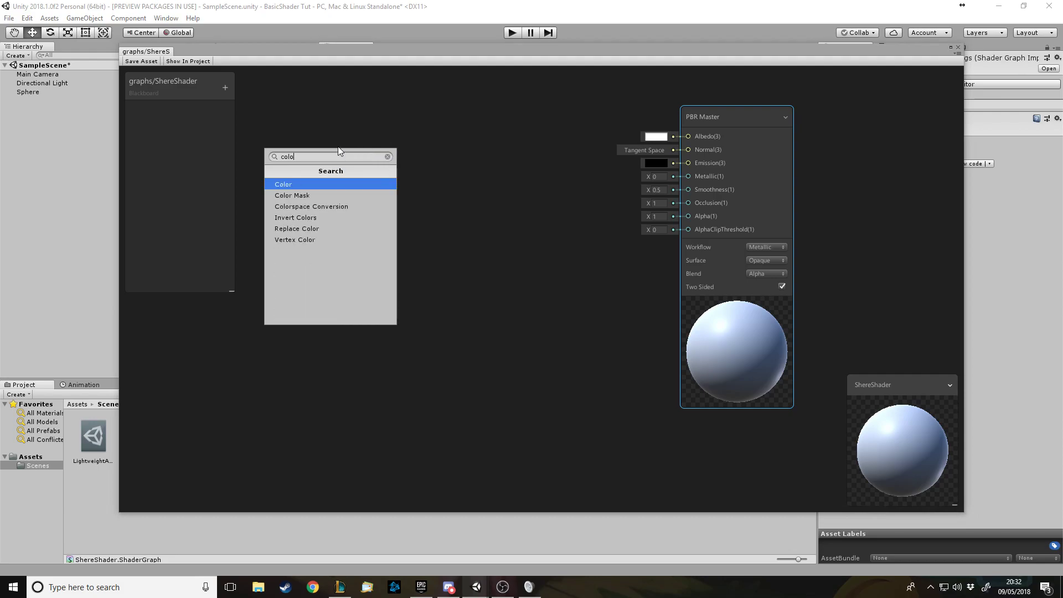
{"action": "key", "text": "Return"}
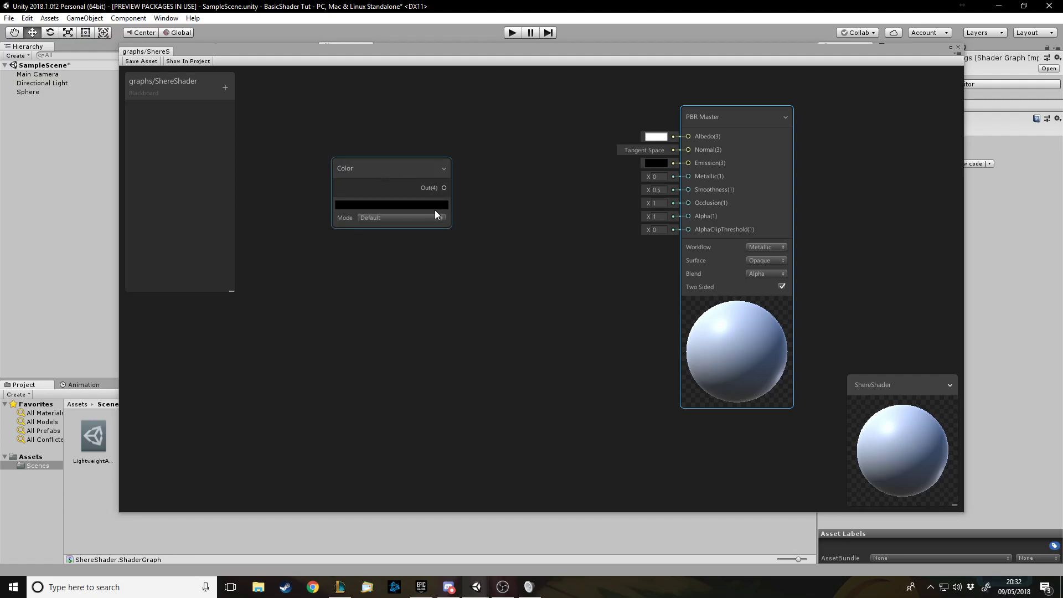
{"action": "left_click_drag", "start_coordinate": [444, 187], "coordinate": [688, 163]}
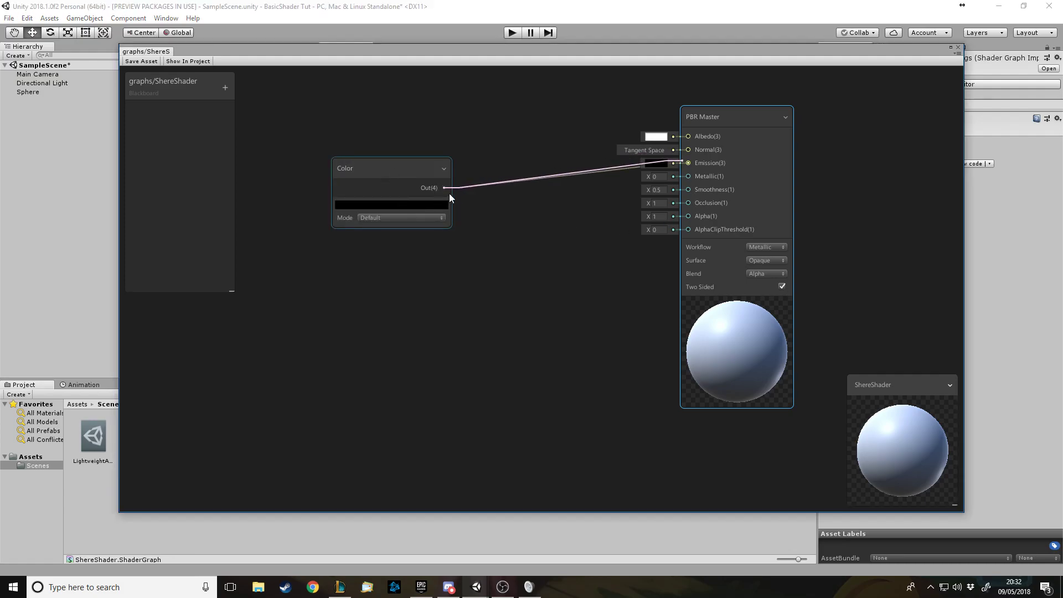
Try out the Color node's color picker, then delete the node from the graph
{"action": "left_click", "coordinate": [404, 201]}
{"action": "mouse_move", "coordinate": [207, 158]}
{"action": "left_mouse_down"}
{"action": "mouse_move", "coordinate": [192, 149]}
{"action": "mouse_move", "coordinate": [166, 220]}
{"action": "left_mouse_up"}
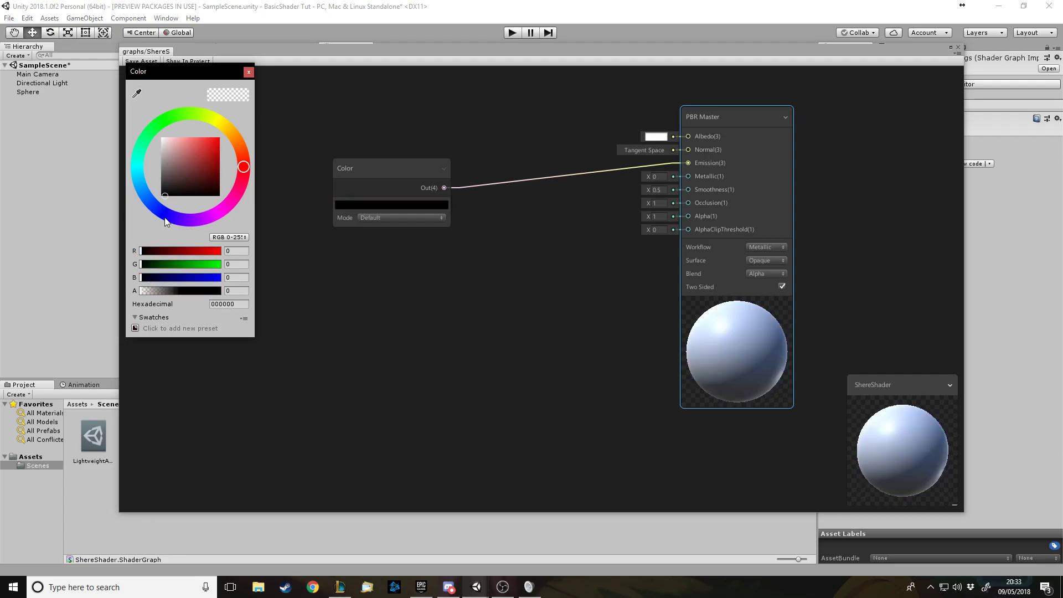
{"action": "left_click", "coordinate": [248, 76]}
{"action": "left_click", "coordinate": [373, 168]}
{"action": "right_click", "coordinate": [374, 167]}
{"action": "left_click", "coordinate": [401, 219]}
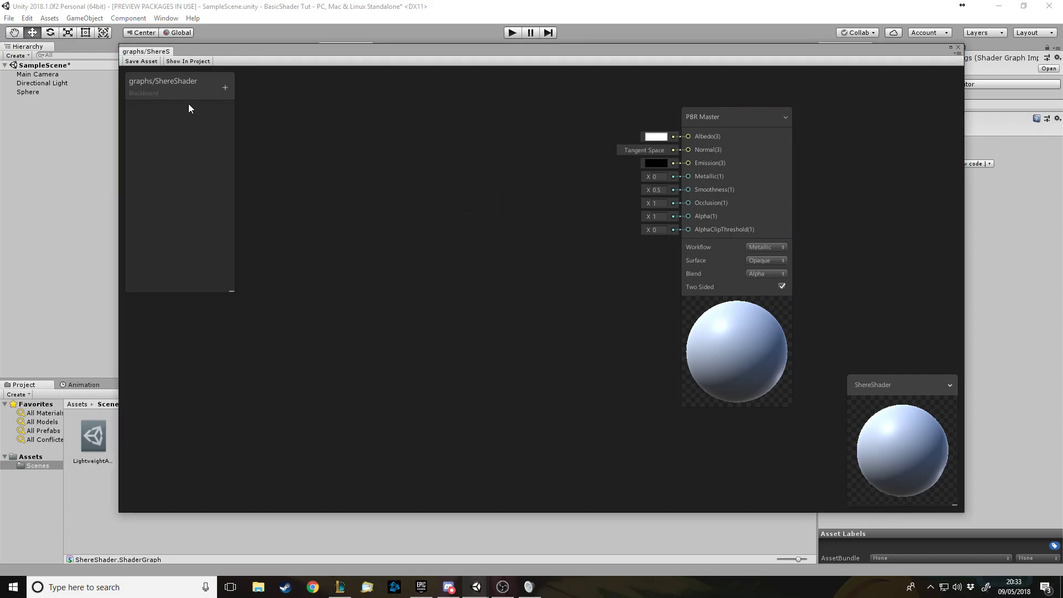
Add a Color property named SphereColour to the shader's Blackboard
{"action": "left_click", "coordinate": [224, 87]}
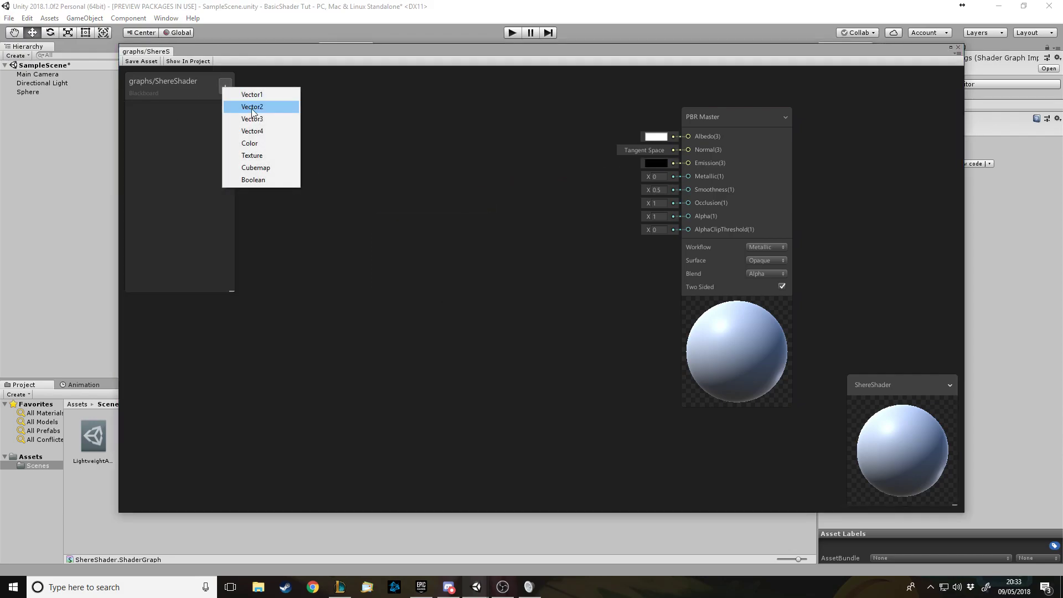
{"action": "left_click", "coordinate": [255, 144]}
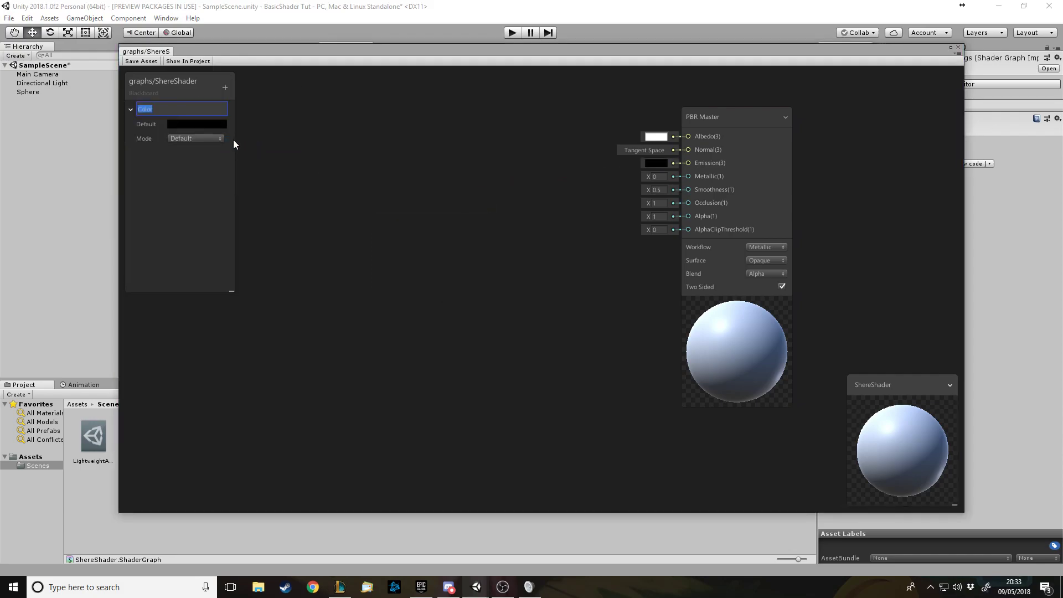
{"action": "type", "text": "SphereColour"}
{"action": "key", "text": "Return"}
Place the SphereColour property in the graph, connect it to the PBR Master's Emission input, and save the shader asset
{"action": "left_click_drag", "start_coordinate": [175, 107], "coordinate": [403, 123]}
{"action": "left_click_drag", "start_coordinate": [430, 164], "coordinate": [688, 165]}
{"action": "left_click_drag", "start_coordinate": [435, 155], "coordinate": [424, 165]}
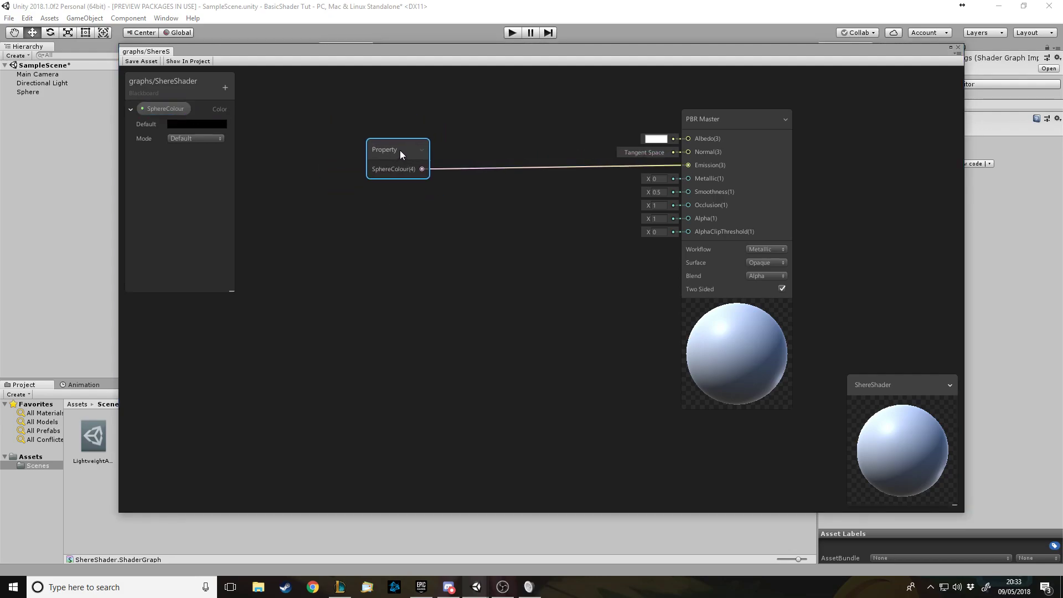
{"action": "left_click", "coordinate": [141, 60]}
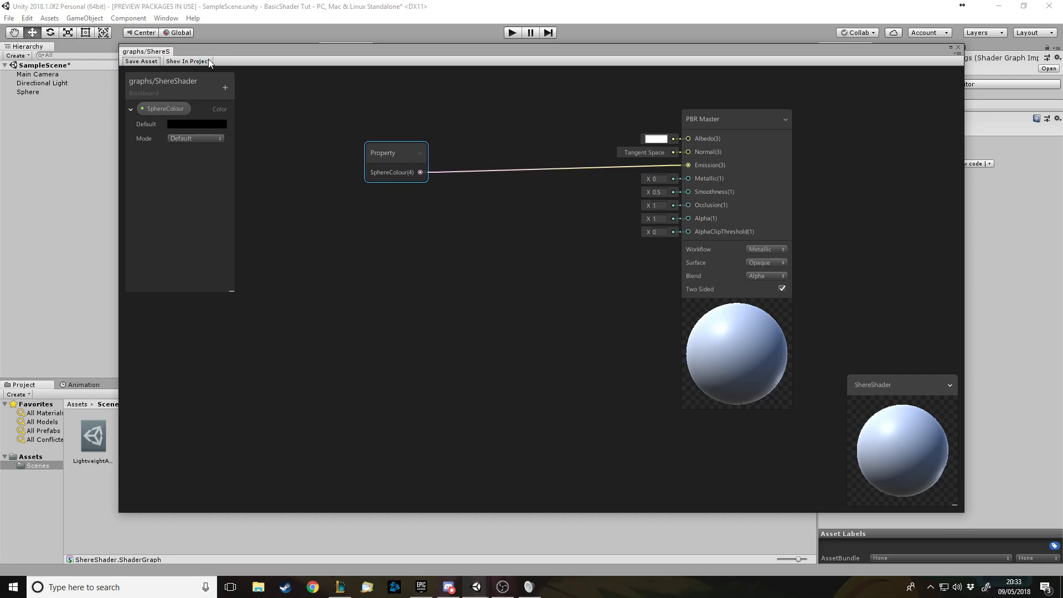
Try out the SphereColour setting on the Sphere material, leave it black, and bring the shader editor back into view
{"action": "left_click_drag", "start_coordinate": [208, 59], "coordinate": [214, 480]}
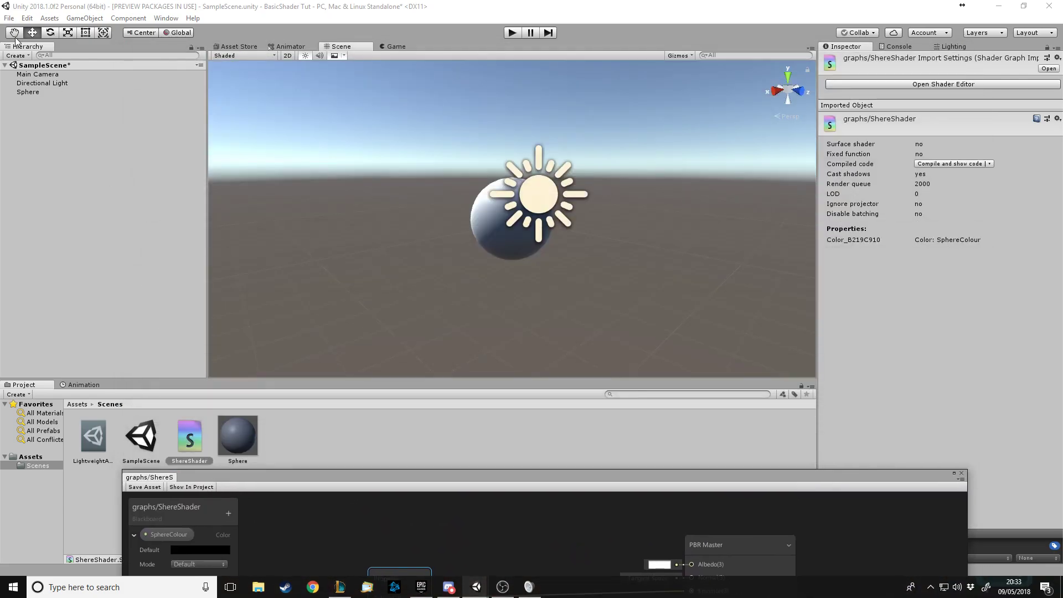
{"action": "left_click", "coordinate": [34, 92]}
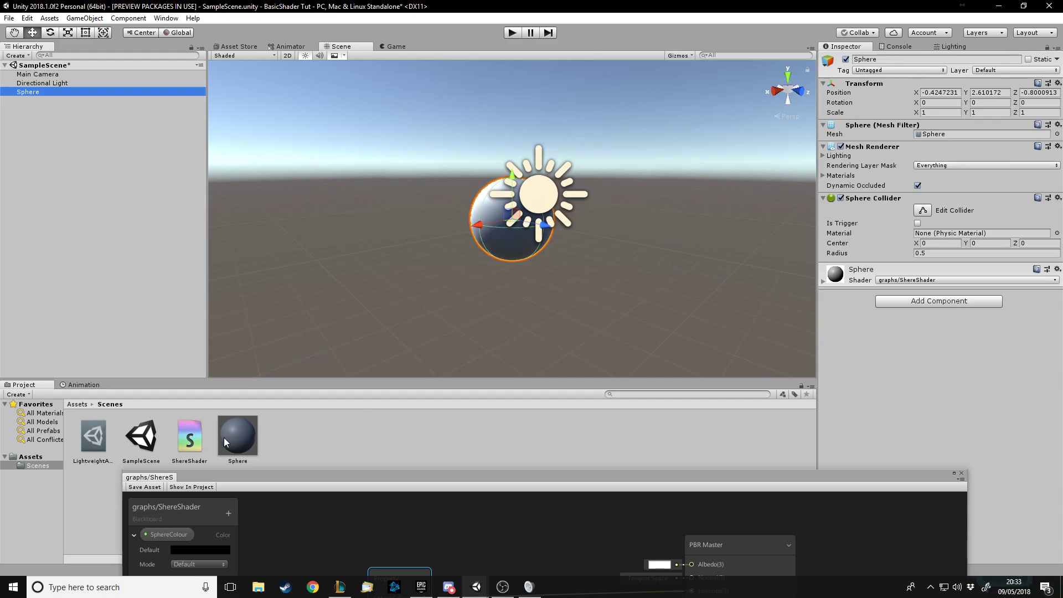
{"action": "left_click", "coordinate": [256, 442]}
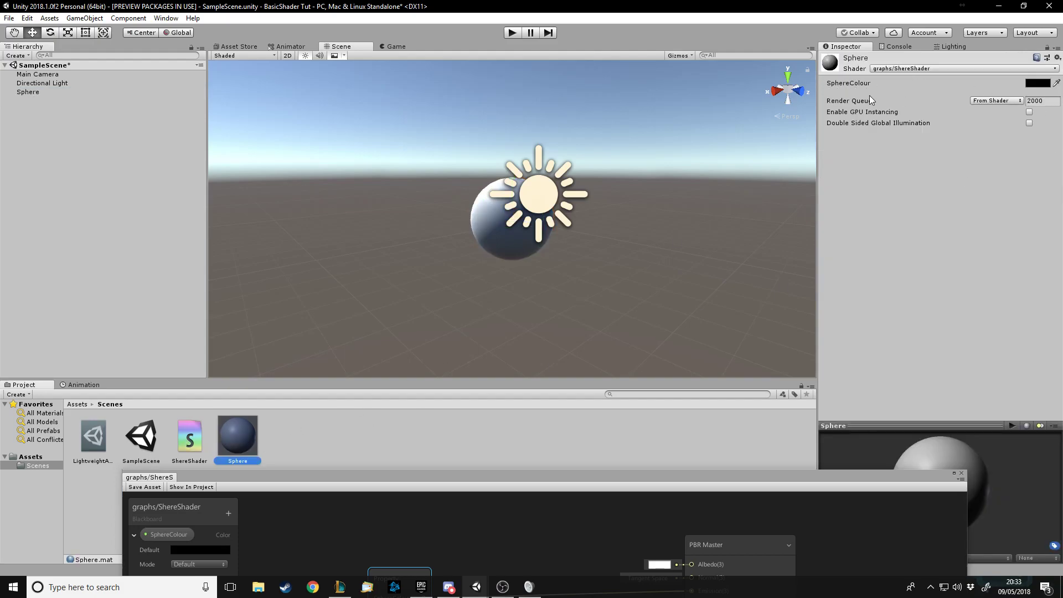
{"action": "left_click", "coordinate": [1039, 83]}
{"action": "left_click", "coordinate": [204, 159]}
{"action": "mouse_move", "coordinate": [203, 160]}
{"action": "left_mouse_down"}
{"action": "mouse_move", "coordinate": [181, 158]}
{"action": "mouse_move", "coordinate": [204, 179]}
{"action": "mouse_move", "coordinate": [215, 145]}
{"action": "mouse_move", "coordinate": [200, 166]}
{"action": "mouse_move", "coordinate": [162, 124]}
{"action": "mouse_move", "coordinate": [126, 209]}
{"action": "left_mouse_up"}
{"action": "left_click", "coordinate": [249, 72]}
{"action": "left_click_drag", "start_coordinate": [396, 479], "coordinate": [362, 82]}
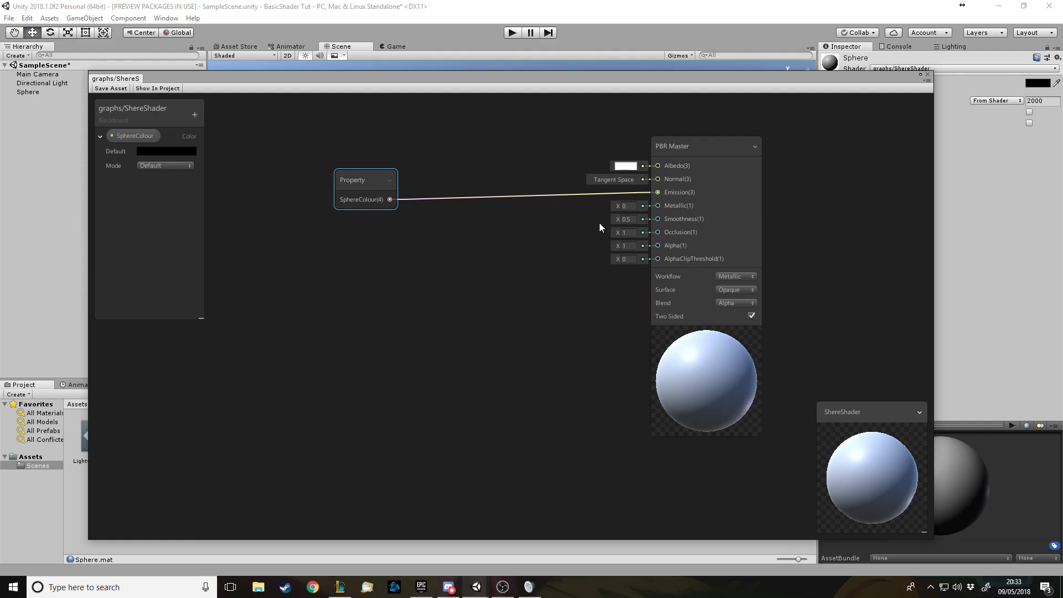
Move the SphereColour node farther from PBR Master and add a Fresnel Effect node between them
{"action": "left_click_drag", "start_coordinate": [372, 178], "coordinate": [277, 186]}
{"action": "scroll", "coordinate": [446, 305], "scroll_direction": "down", "scroll_amount": 1}
{"action": "scroll", "coordinate": [442, 380], "scroll_direction": "up", "scroll_amount": 1}
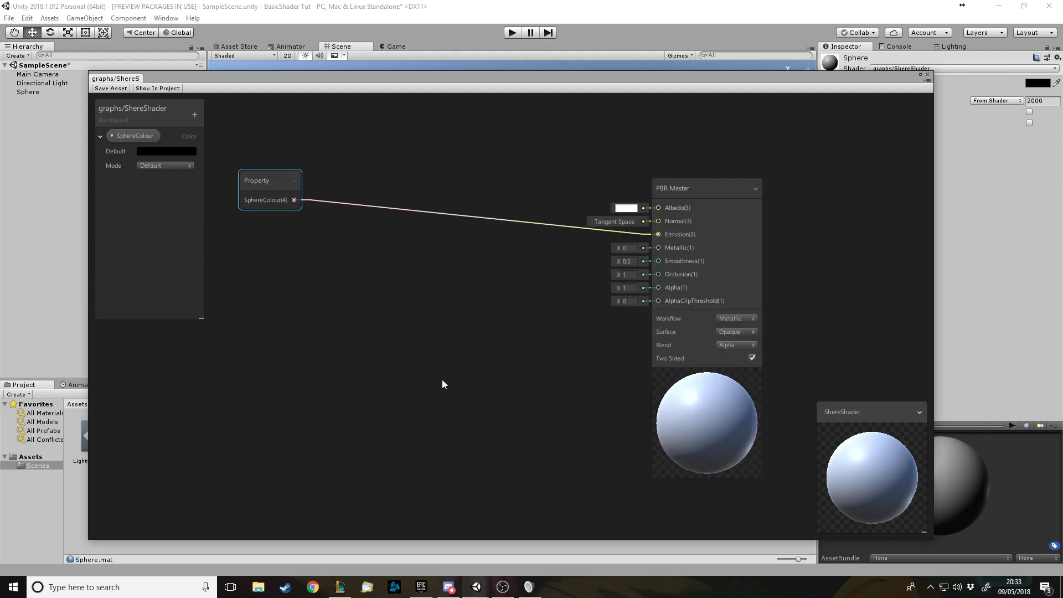
{"action": "right_click", "coordinate": [364, 234]}
{"action": "left_click", "coordinate": [386, 236]}
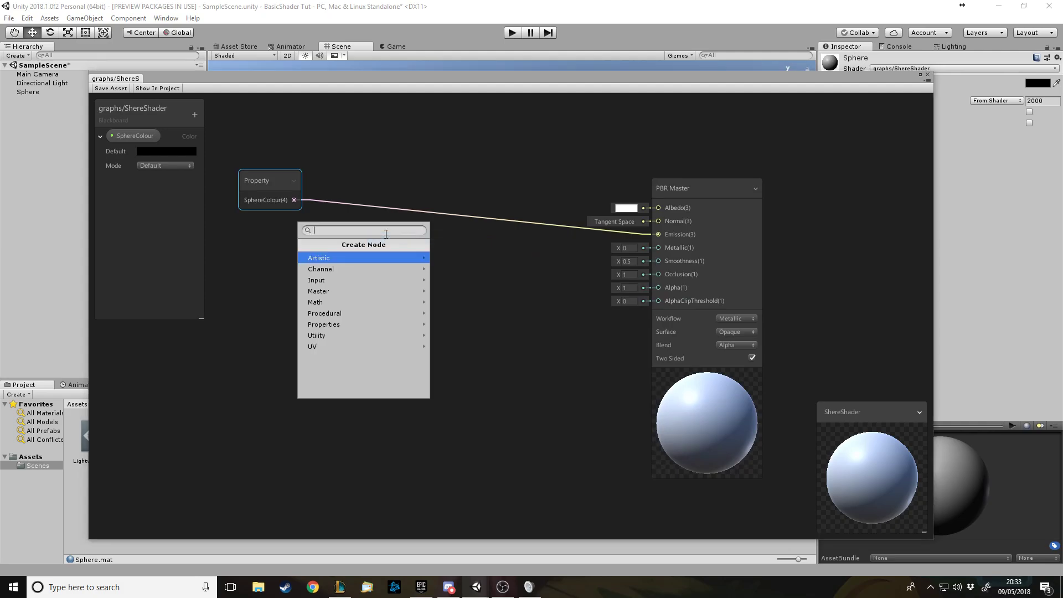
{"action": "type", "text": "fr"}
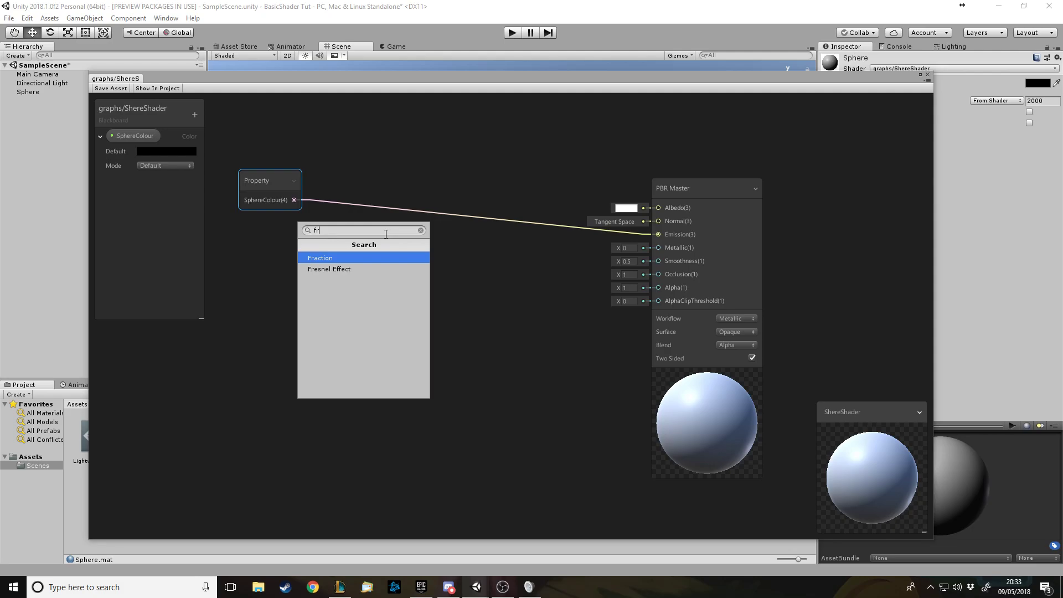
{"action": "key", "text": "Down"}
{"action": "key", "text": "Return"}
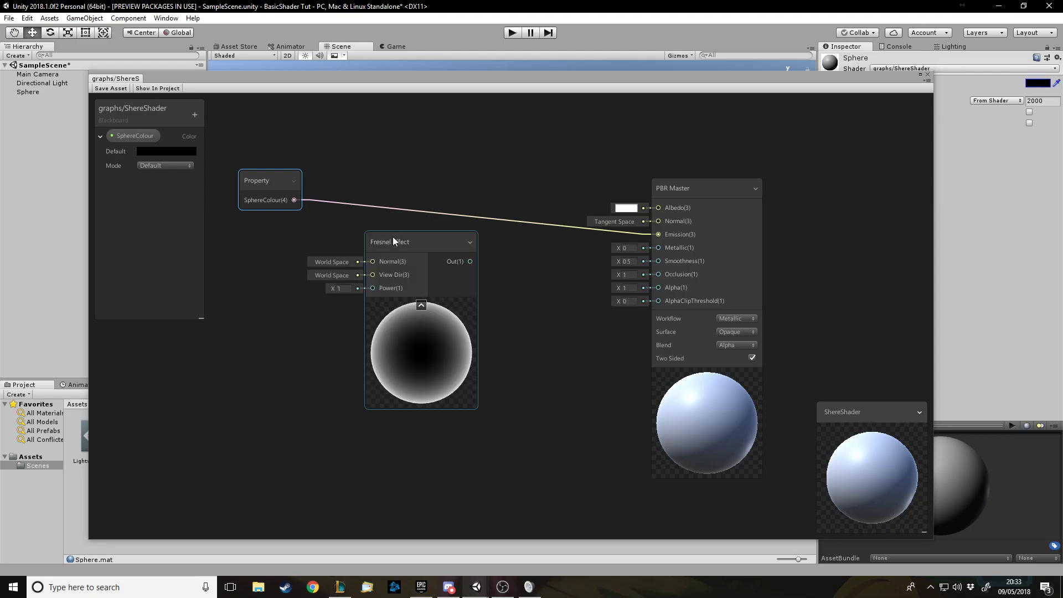
{"action": "left_click", "coordinate": [389, 235]}
{"action": "left_click", "coordinate": [593, 229]}
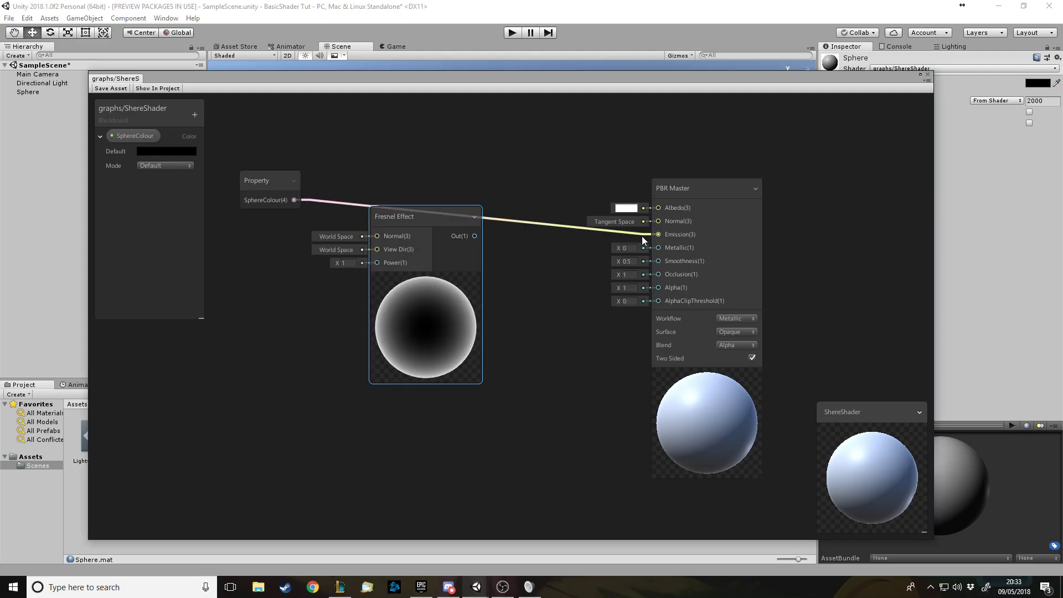
{"action": "left_click", "coordinate": [440, 217]}
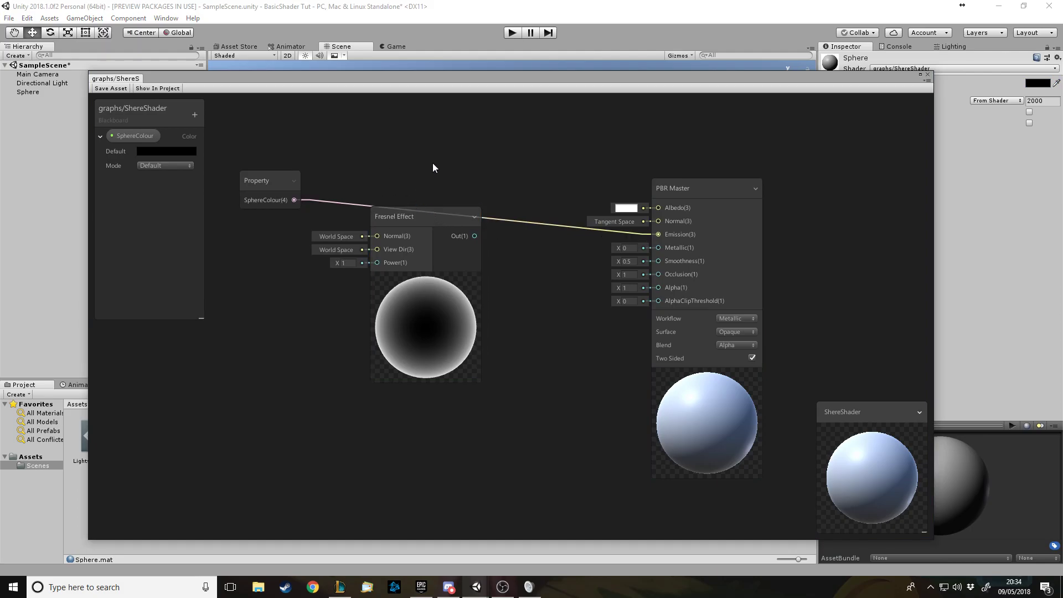
{"action": "left_click_drag", "start_coordinate": [433, 215], "coordinate": [442, 171]}
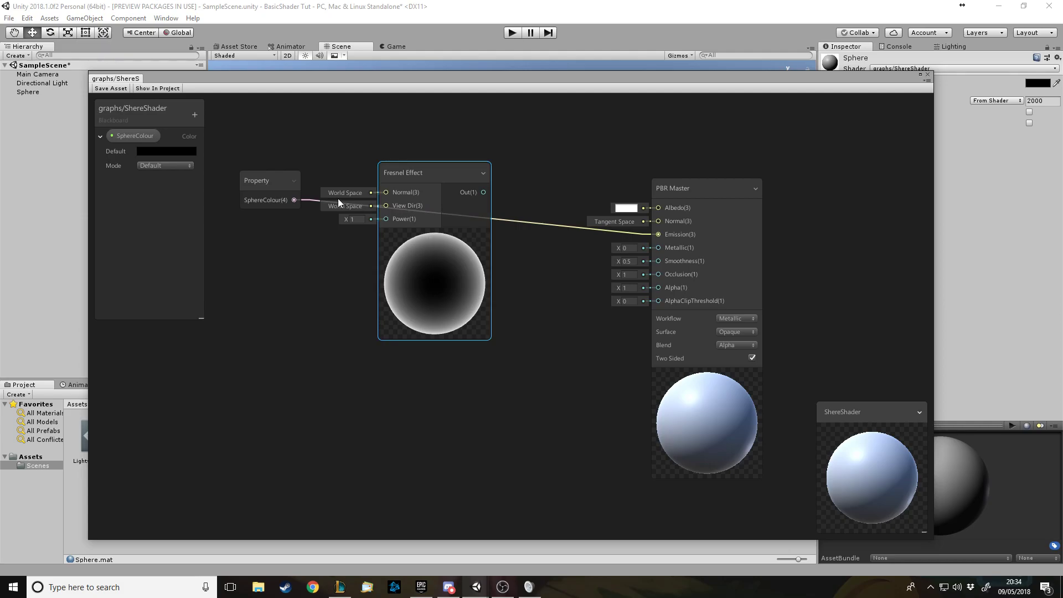
Try rerouting the SphereColour output from Emission to the Fresnel Effect node's Power input, then reconnect it to Emission
{"action": "left_click_drag", "start_coordinate": [645, 234], "coordinate": [360, 181]}
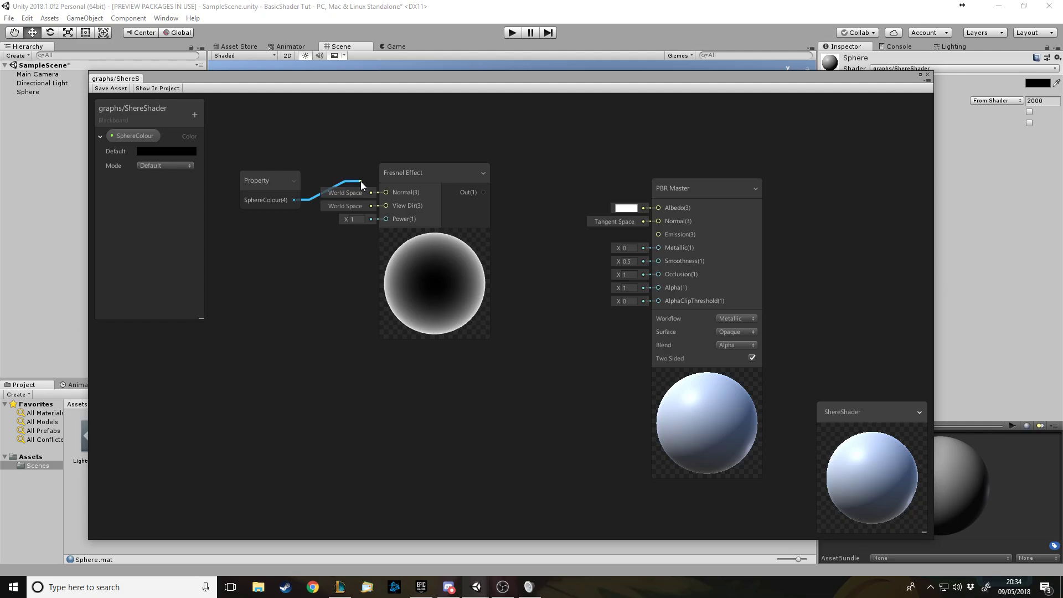
{"action": "mouse_move", "coordinate": [360, 181]}
{"action": "left_mouse_down"}
{"action": "mouse_move", "coordinate": [350, 210]}
{"action": "mouse_move", "coordinate": [379, 218]}
{"action": "left_mouse_up"}
{"action": "left_click_drag", "start_coordinate": [376, 218], "coordinate": [359, 227]}
{"action": "left_click_drag", "start_coordinate": [340, 228], "coordinate": [323, 197]}
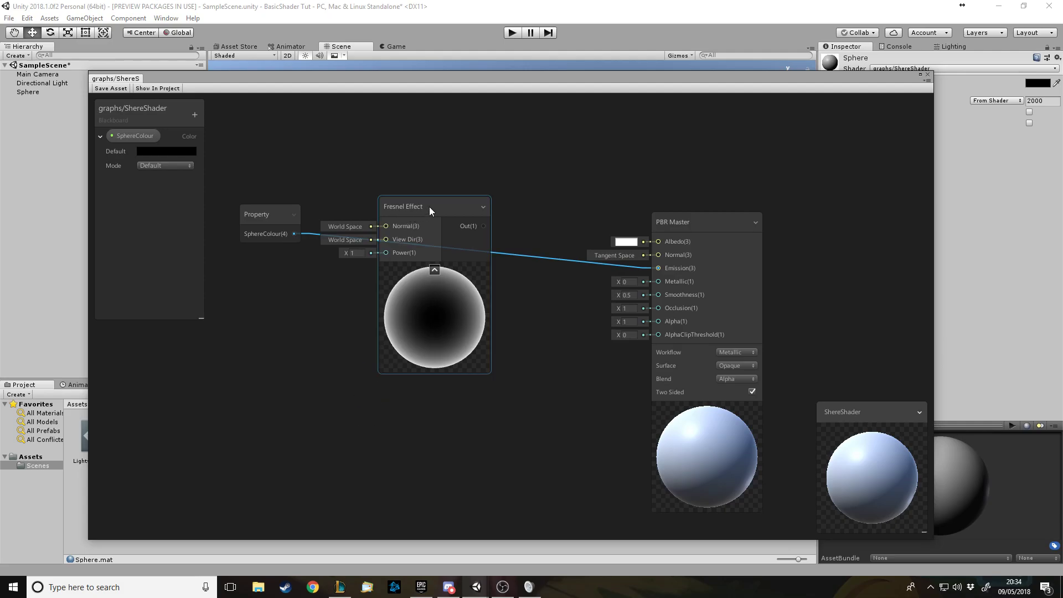
Arrange the Fresnel Effect node above the SphereColour property node, leaving open space before PBR Master
{"action": "left_click_drag", "start_coordinate": [430, 207], "coordinate": [441, 138]}
{"action": "left_click_drag", "start_coordinate": [284, 258], "coordinate": [336, 394]}
{"action": "left_click_drag", "start_coordinate": [442, 142], "coordinate": [344, 140]}
Add a Multiply node in the space between the Fresnel Effect node and PBR Master
{"action": "scroll", "coordinate": [343, 207], "scroll_direction": "down", "scroll_amount": 5}
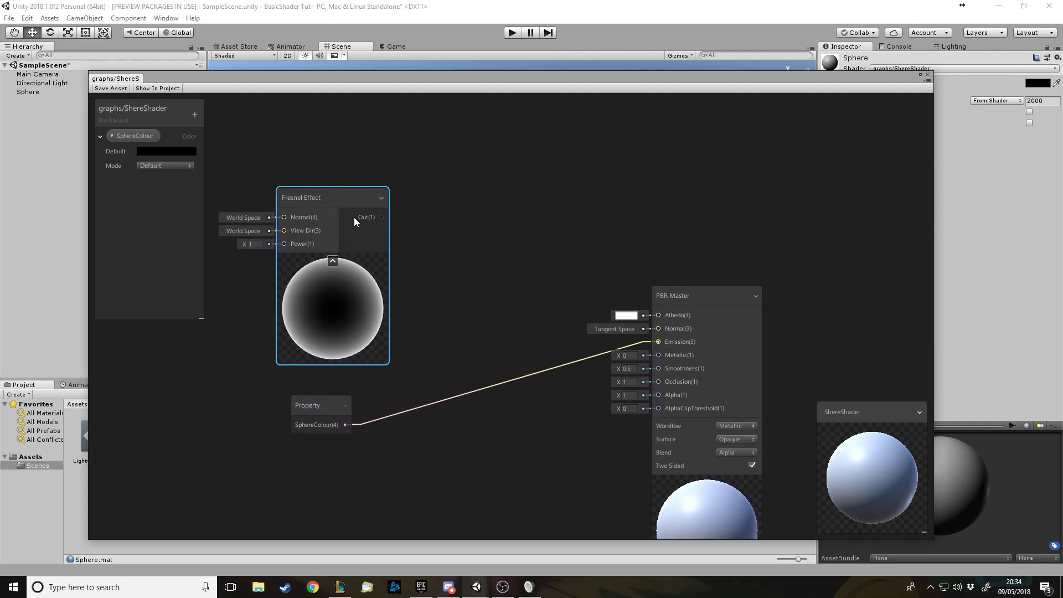
{"action": "scroll", "coordinate": [446, 497], "scroll_direction": "up", "scroll_amount": 4}
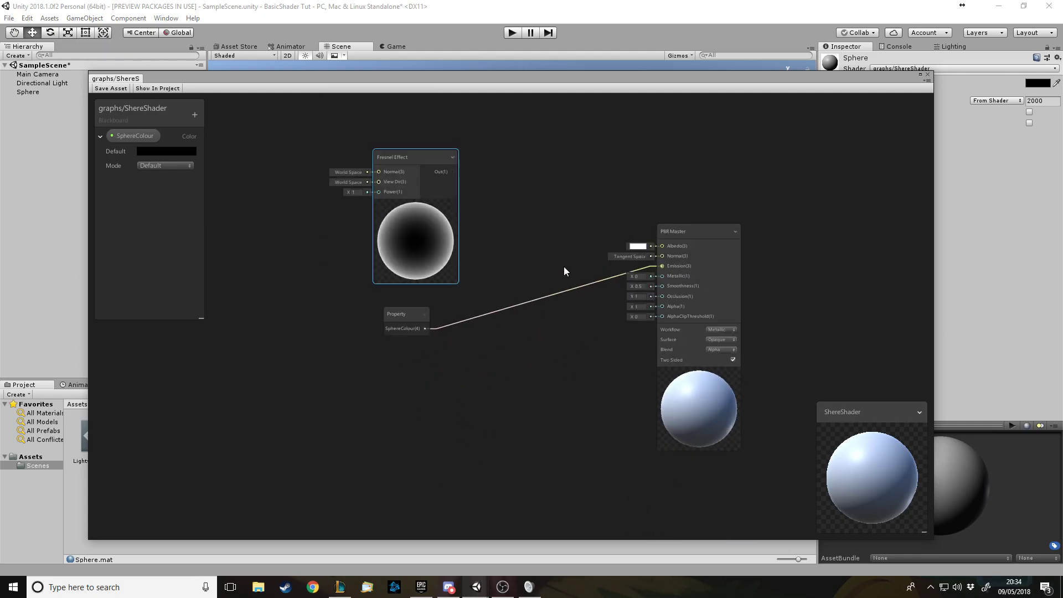
{"action": "scroll", "coordinate": [587, 242], "scroll_direction": "up", "scroll_amount": 2}
{"action": "scroll", "coordinate": [525, 415], "scroll_direction": "down", "scroll_amount": 1}
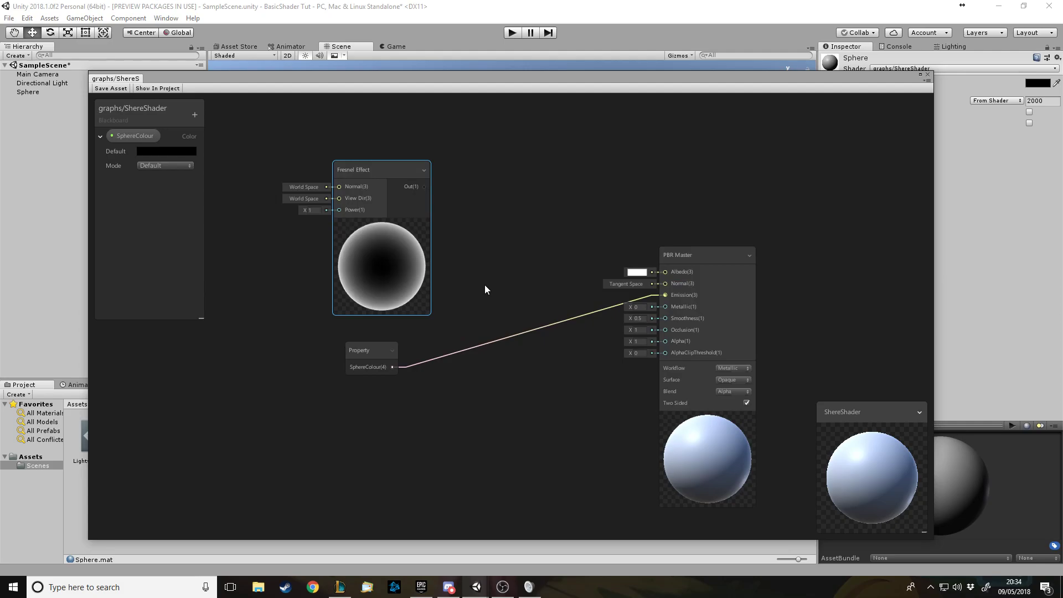
{"action": "key", "text": "space"}
{"action": "type", "text": "mul"}
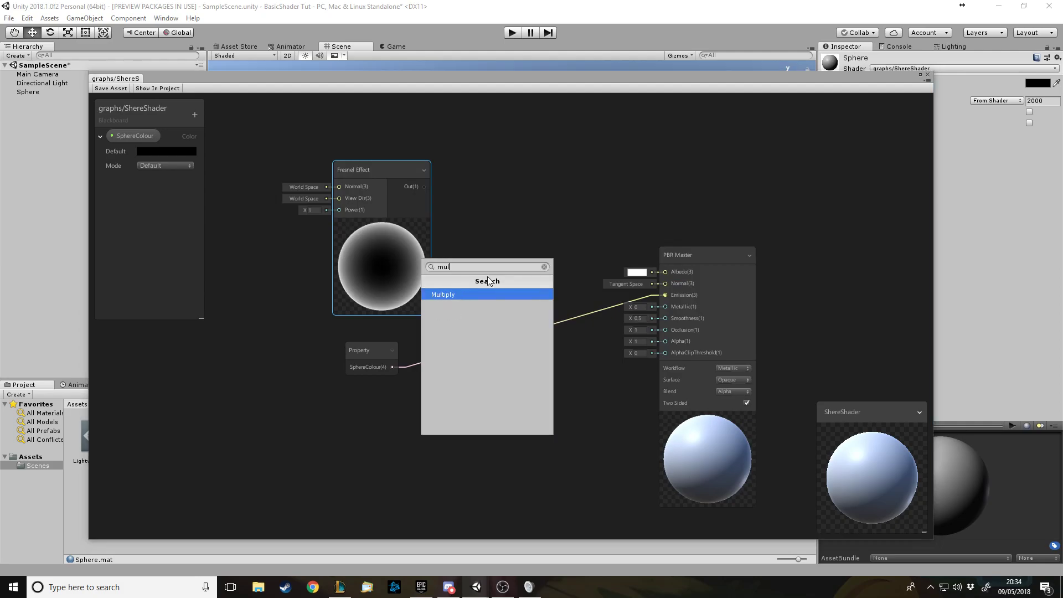
{"action": "key", "text": "Return"}
{"action": "left_click_drag", "start_coordinate": [518, 282], "coordinate": [503, 220]}
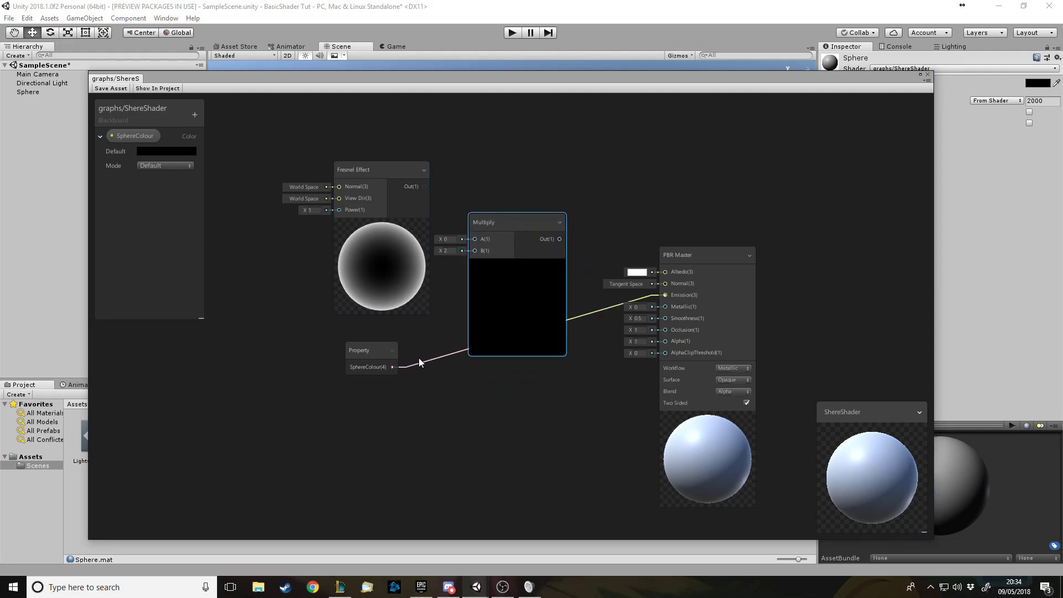
Disconnect SphereColour from PBR Master's Emission input and feed the Multiply node's output into it instead
{"action": "left_click_drag", "start_coordinate": [665, 295], "coordinate": [527, 383]}
{"action": "left_click", "coordinate": [580, 374]}
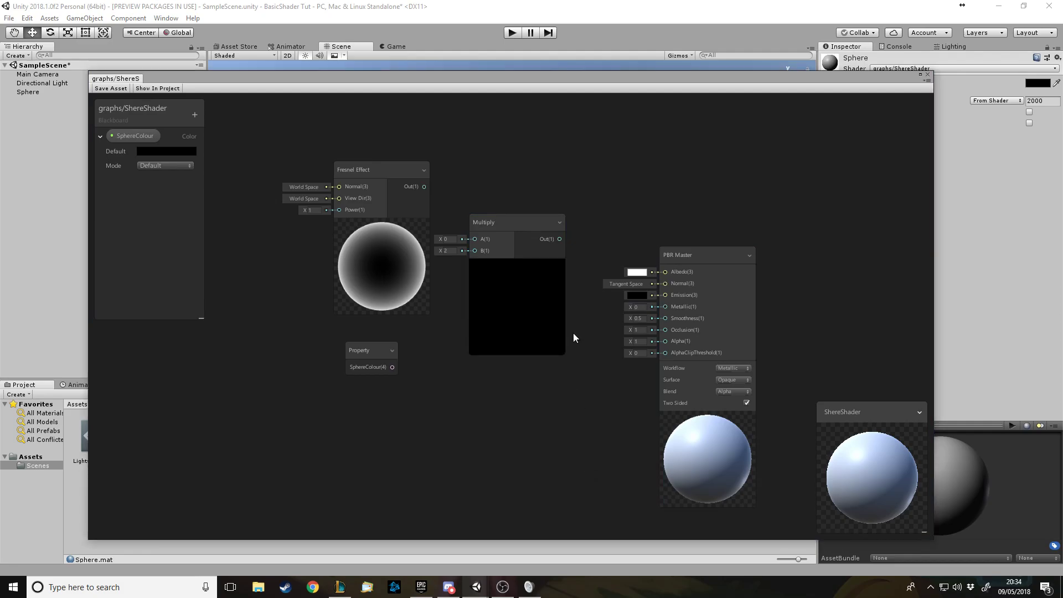
{"action": "left_click_drag", "start_coordinate": [560, 239], "coordinate": [662, 300]}
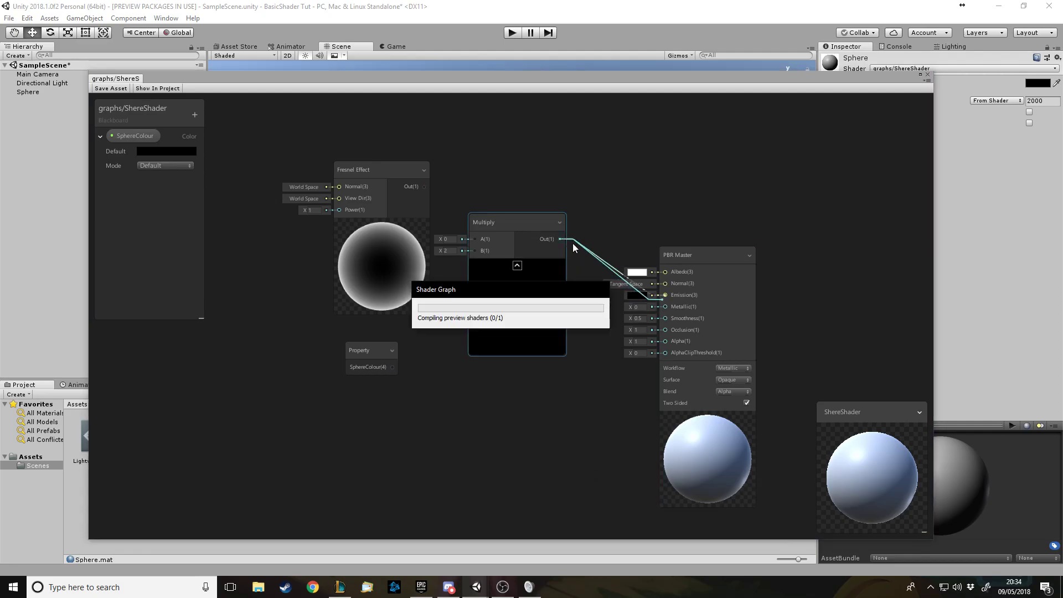
Connect the Fresnel Effect output to Multiply's A input and SphereColour to its B input, spacing out the nodes
{"action": "left_click_drag", "start_coordinate": [539, 233], "coordinate": [545, 274]}
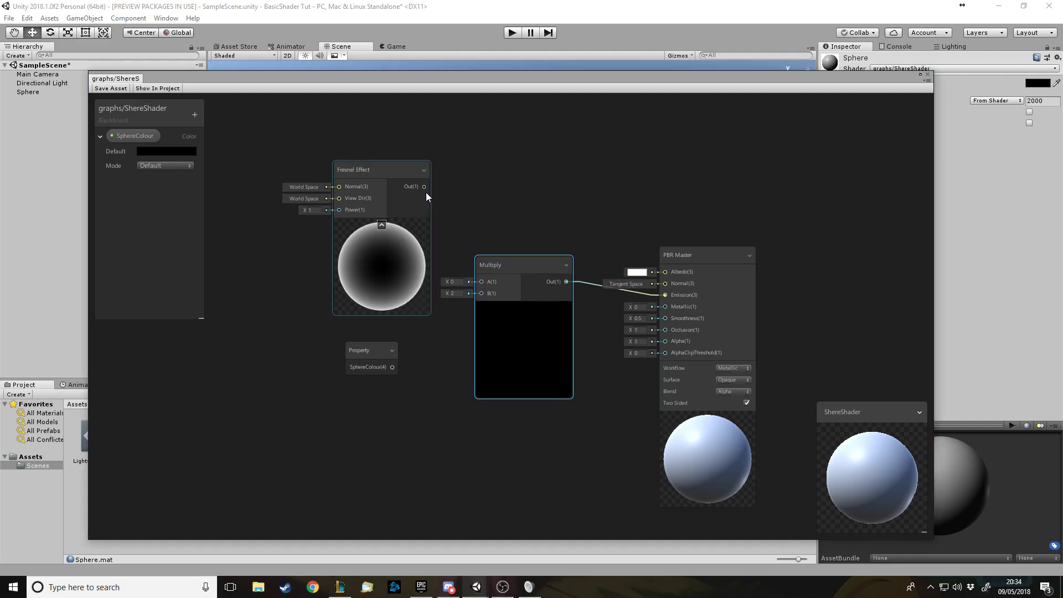
{"action": "left_click_drag", "start_coordinate": [459, 251], "coordinate": [481, 281]}
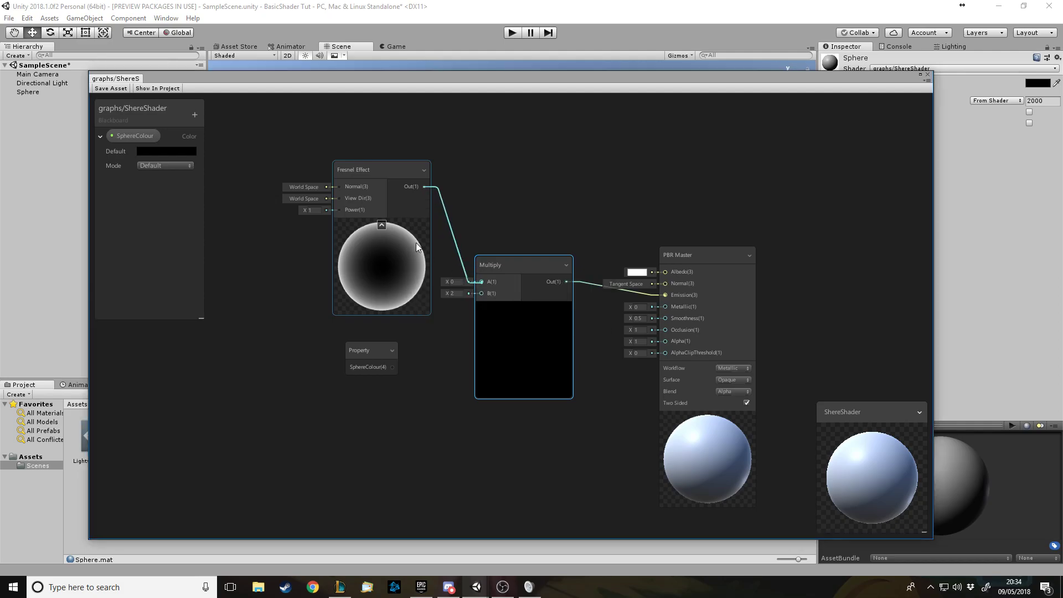
{"action": "left_click_drag", "start_coordinate": [392, 367], "coordinate": [481, 293]}
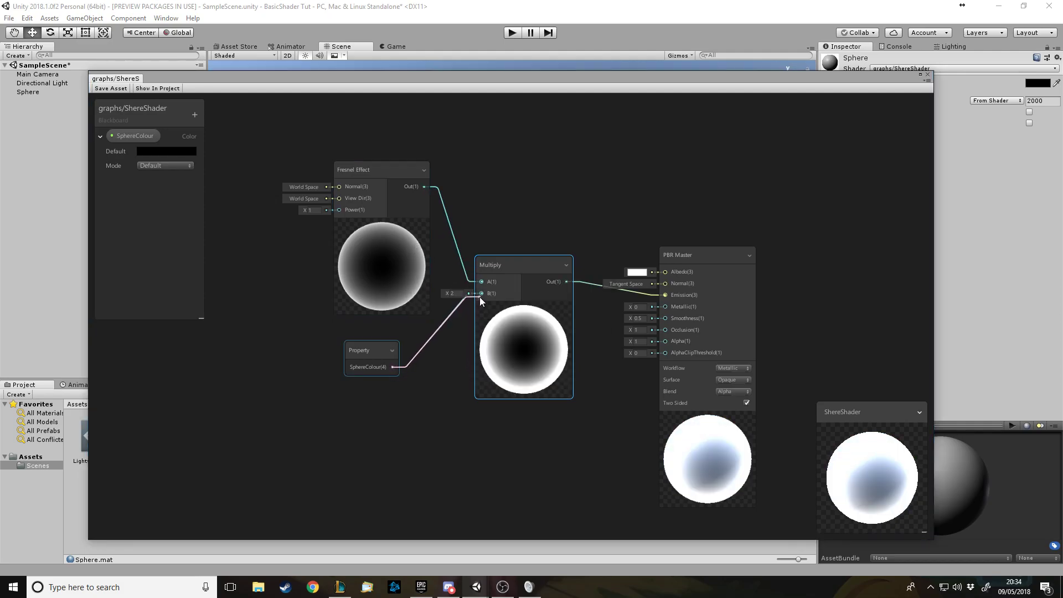
{"action": "left_click_drag", "start_coordinate": [387, 351], "coordinate": [313, 338]}
Set the SphereColour property's default to bright red, reposition its node below Fresnel Effect, and inspect the shader preview
{"action": "left_click", "coordinate": [184, 151]}
{"action": "left_click", "coordinate": [219, 135]}
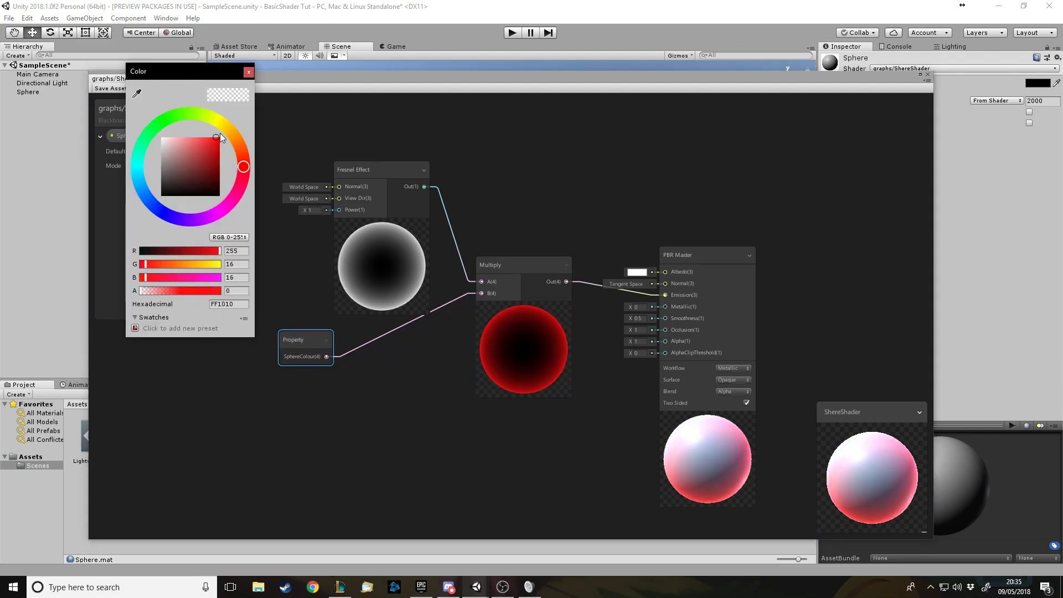
{"action": "left_click", "coordinate": [249, 71]}
{"action": "left_click_drag", "start_coordinate": [303, 330], "coordinate": [334, 350]}
{"action": "scroll", "coordinate": [861, 494], "scroll_direction": "up", "scroll_amount": 4}
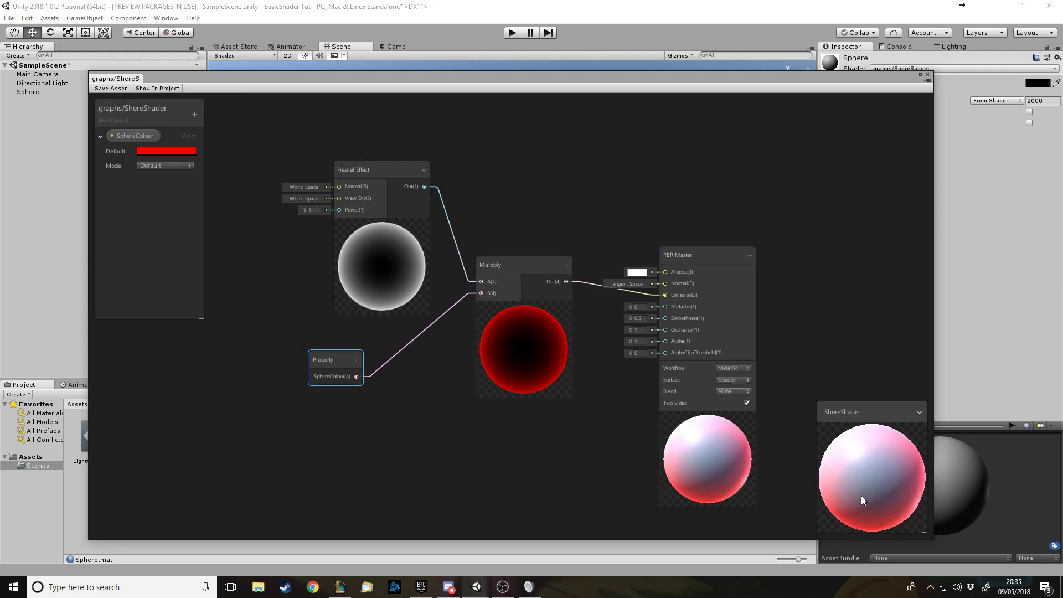
{"action": "scroll", "coordinate": [861, 496], "scroll_direction": "down", "scroll_amount": 2}
{"action": "mouse_move", "coordinate": [861, 496]}
{"action": "left_mouse_down"}
{"action": "mouse_move", "coordinate": [858, 461]}
{"action": "mouse_move", "coordinate": [864, 483]}
{"action": "left_mouse_up"}
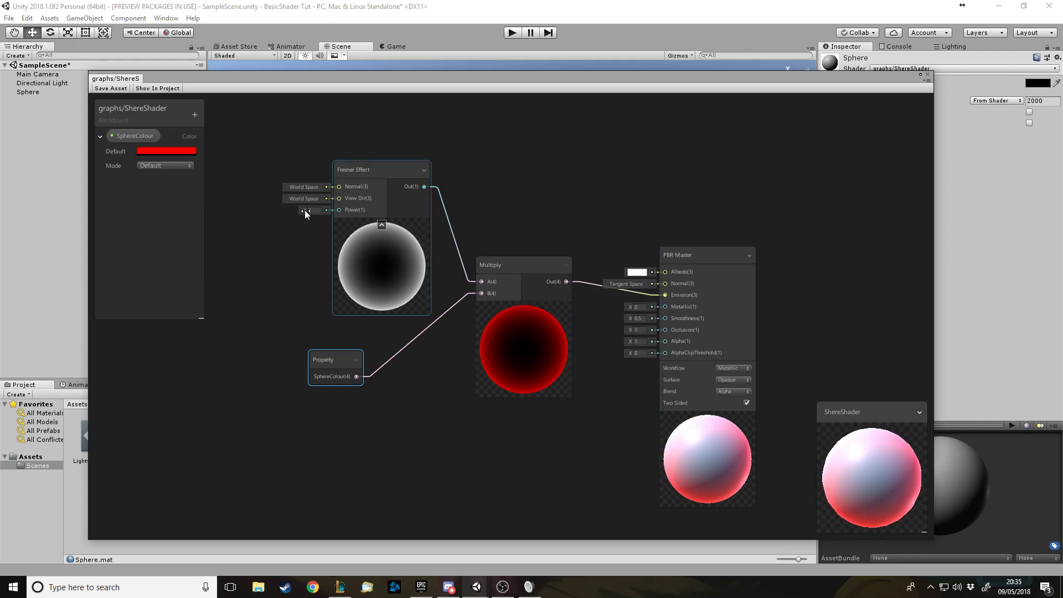
Try Fresnel Effect Power values of 0.88 and 1.26, and restore PBR Master's Smoothness to 0.5 after experimenting with it
{"action": "mouse_move", "coordinate": [304, 210]}
{"action": "left_mouse_down"}
{"action": "mouse_move", "coordinate": [337, 217]}
{"action": "mouse_move", "coordinate": [300, 220]}
{"action": "left_mouse_up"}
{"action": "left_click_drag", "start_coordinate": [628, 320], "coordinate": [613, 319]}
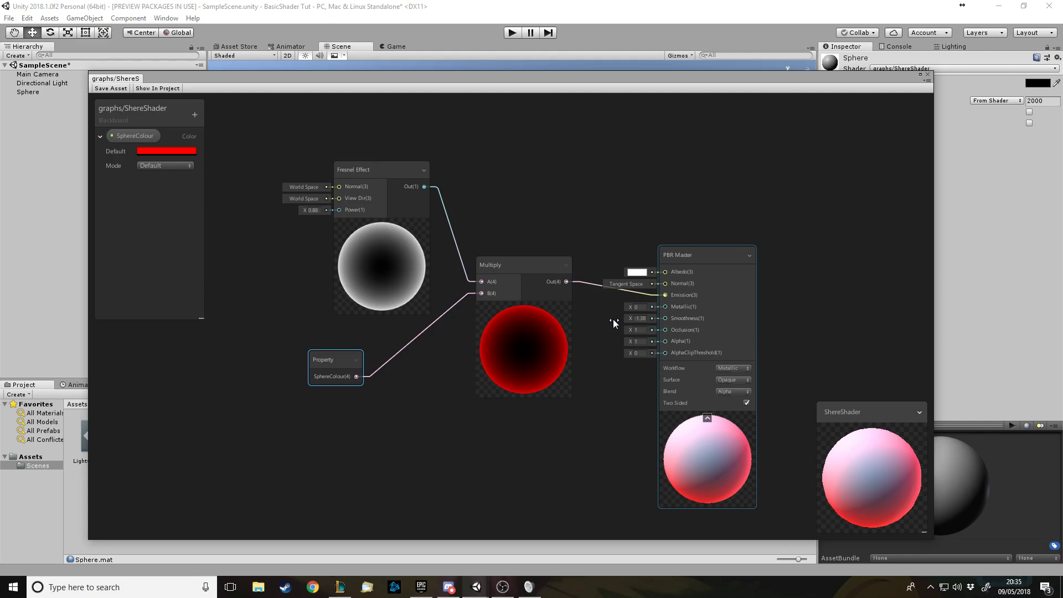
{"action": "left_click", "coordinate": [642, 318]}
{"action": "type", "text": "0.5"}
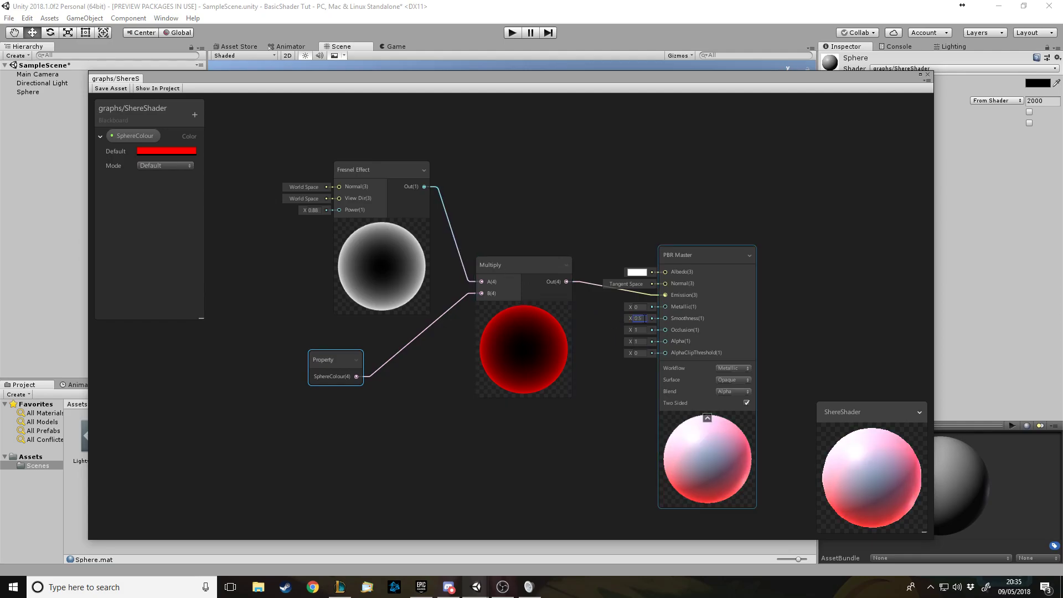
{"action": "mouse_move", "coordinate": [307, 210]}
{"action": "left_mouse_down"}
{"action": "mouse_move", "coordinate": [298, 210]}
{"action": "mouse_move", "coordinate": [354, 217]}
{"action": "mouse_move", "coordinate": [243, 227]}
{"action": "mouse_move", "coordinate": [310, 226]}
{"action": "left_mouse_up"}
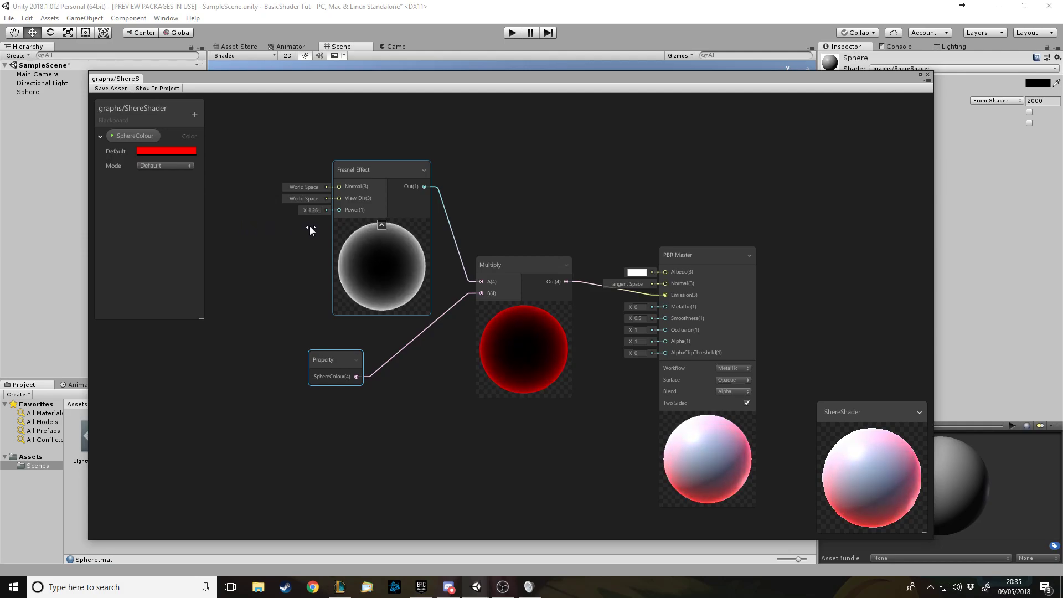
Add a Vector1 property named Fresnel Intensity to the shader graph
{"action": "left_click_drag", "start_coordinate": [540, 84], "coordinate": [570, 117]}
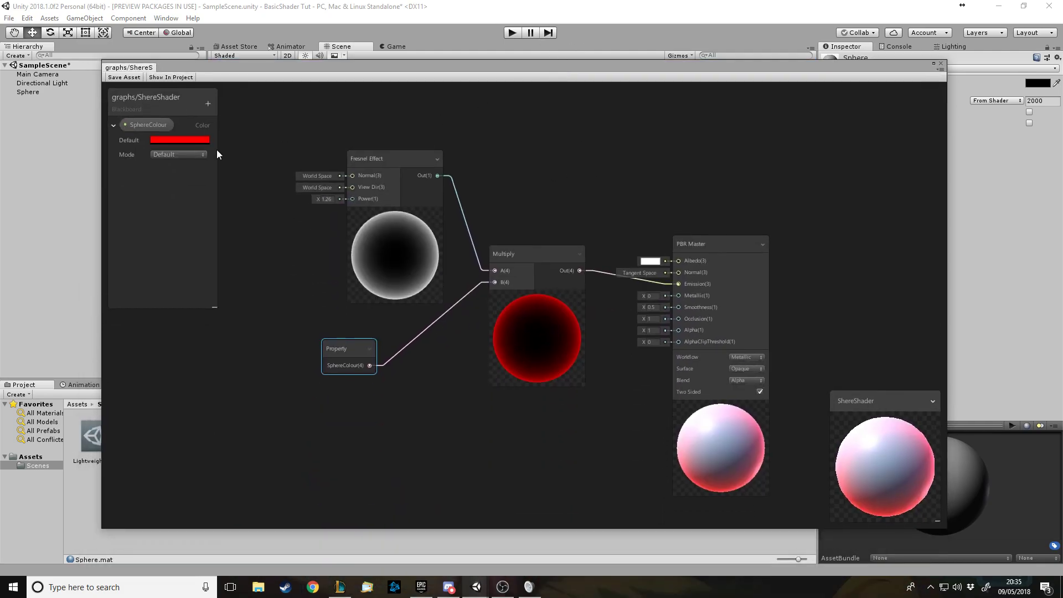
{"action": "left_click", "coordinate": [208, 103]}
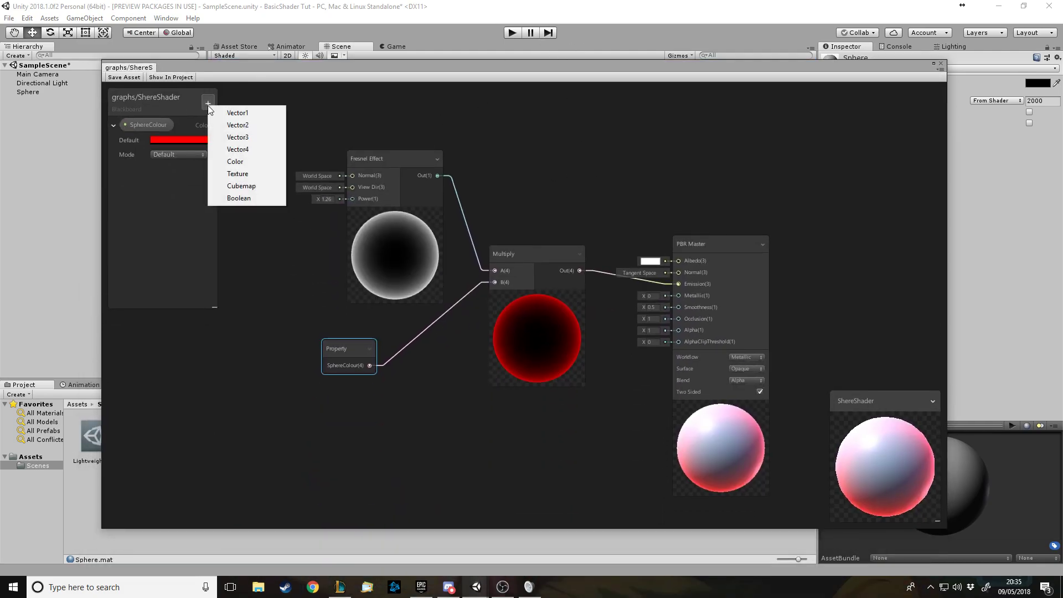
{"action": "left_click", "coordinate": [233, 114]}
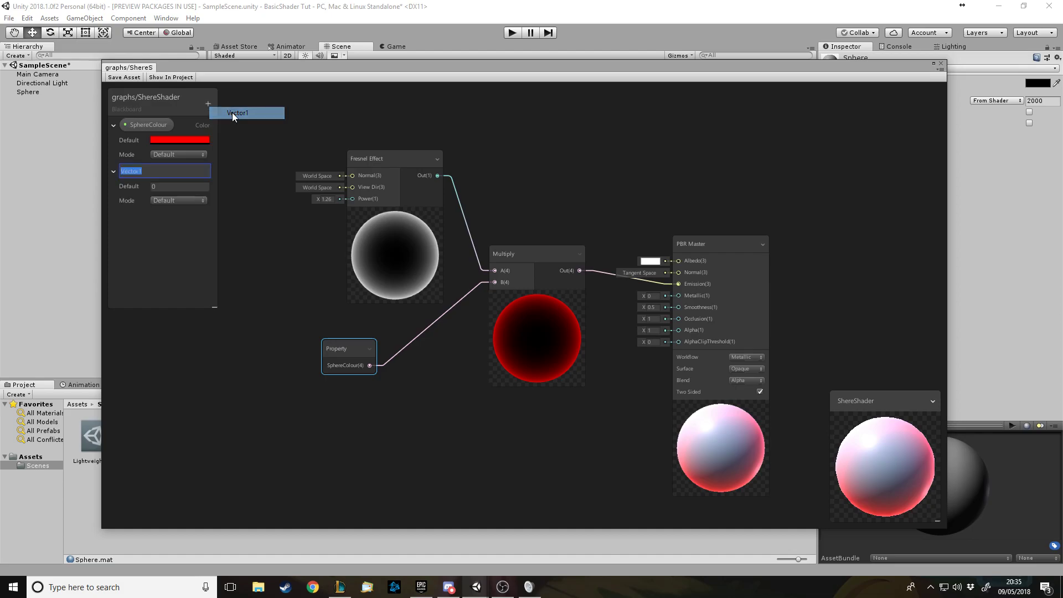
{"action": "type", "text": "Fresnel Intensi"}
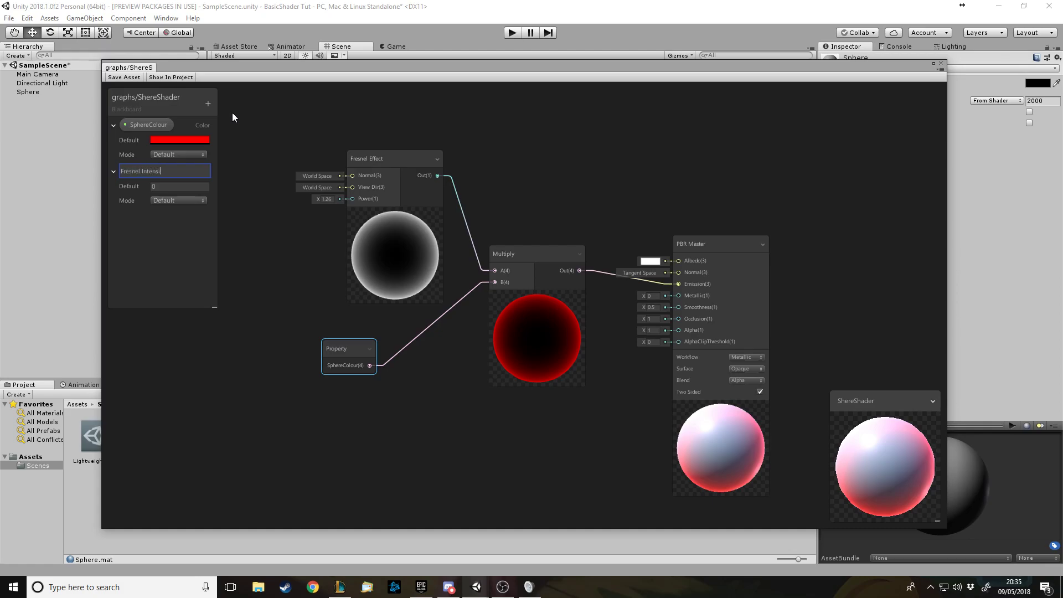
{"action": "type", "text": "ty"}
{"action": "key", "text": "Return"}
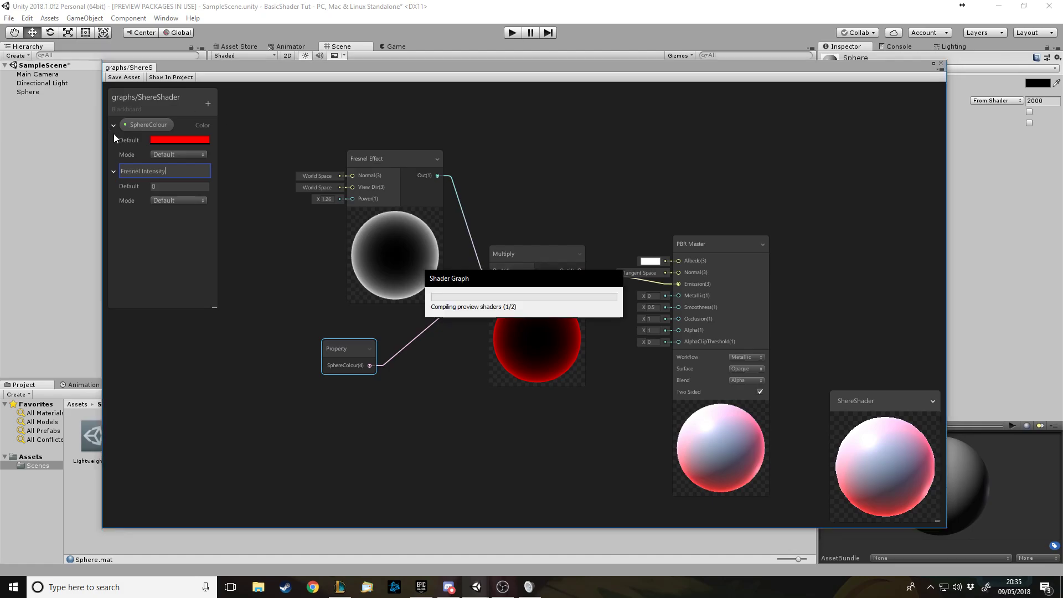
Place a Fresnel Intensity node in the graph, connect it to the Fresnel Effect's Power input, and position it beside that input
{"action": "left_click_drag", "start_coordinate": [161, 174], "coordinate": [240, 178]}
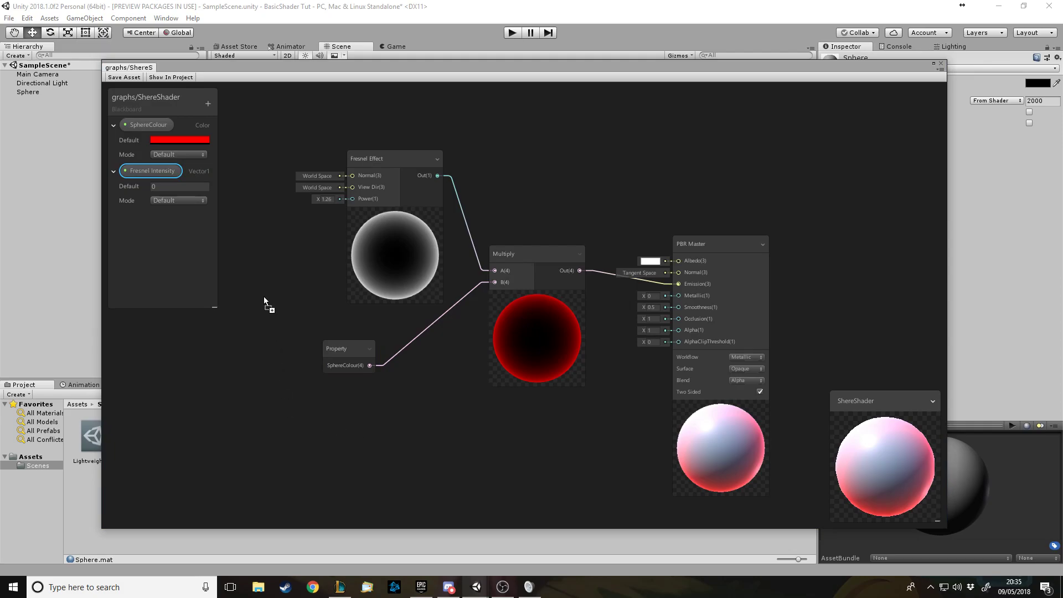
{"action": "left_click_drag", "start_coordinate": [264, 313], "coordinate": [263, 283]}
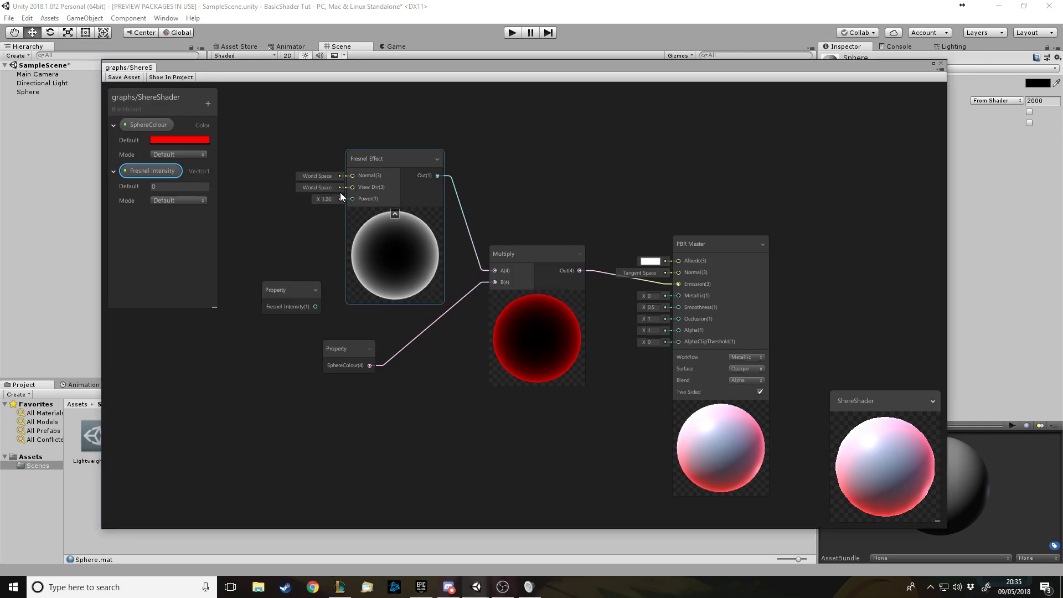
{"action": "left_click_drag", "start_coordinate": [320, 202], "coordinate": [319, 210]}
{"action": "left_click_drag", "start_coordinate": [316, 307], "coordinate": [355, 198]}
{"action": "left_click_drag", "start_coordinate": [309, 291], "coordinate": [282, 230]}
Set the Fresnel Intensity property's default to 1 and save the shader asset
{"action": "left_click", "coordinate": [199, 189]}
{"action": "type", "text": "1"}
{"action": "key", "text": "BackSpace"}
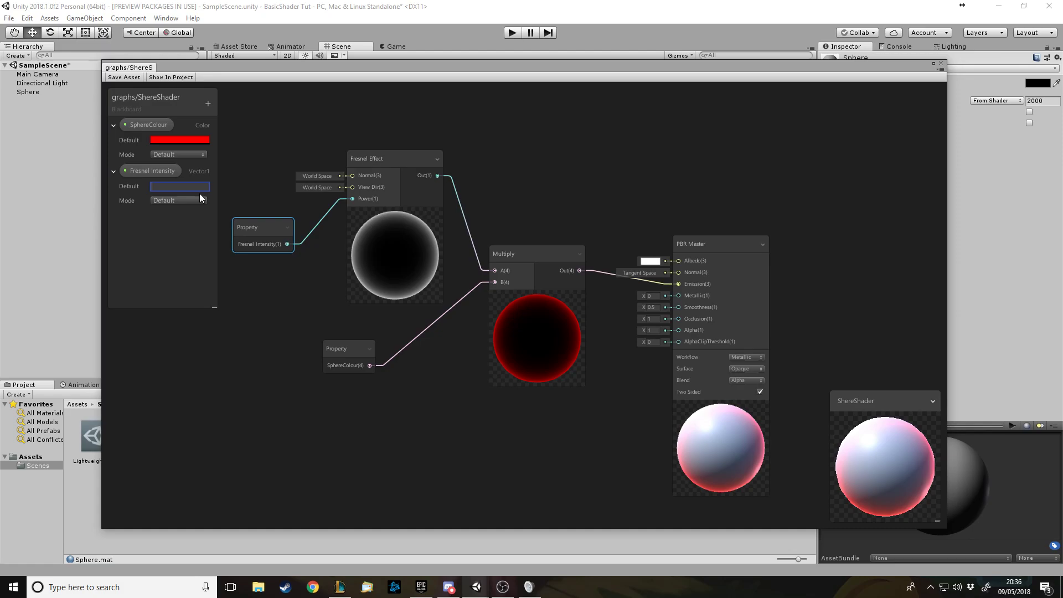
{"action": "type", "text": "1"}
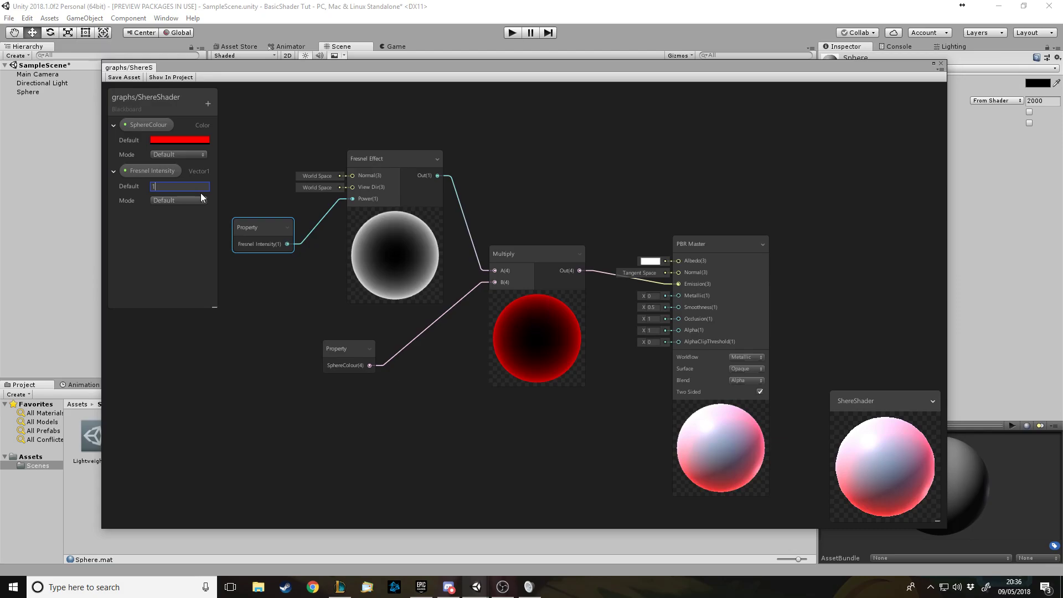
{"action": "left_click", "coordinate": [127, 77]}
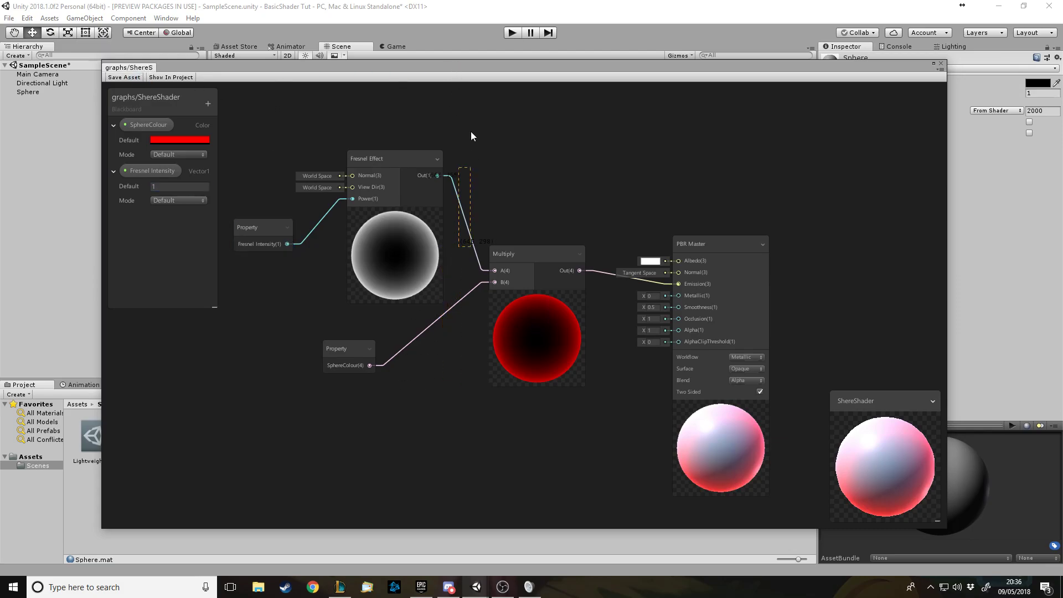
Uncover the scene, frame the sphere, and set the Sphere material's SphereColour to magenta
{"action": "left_click_drag", "start_coordinate": [489, 71], "coordinate": [470, 431]}
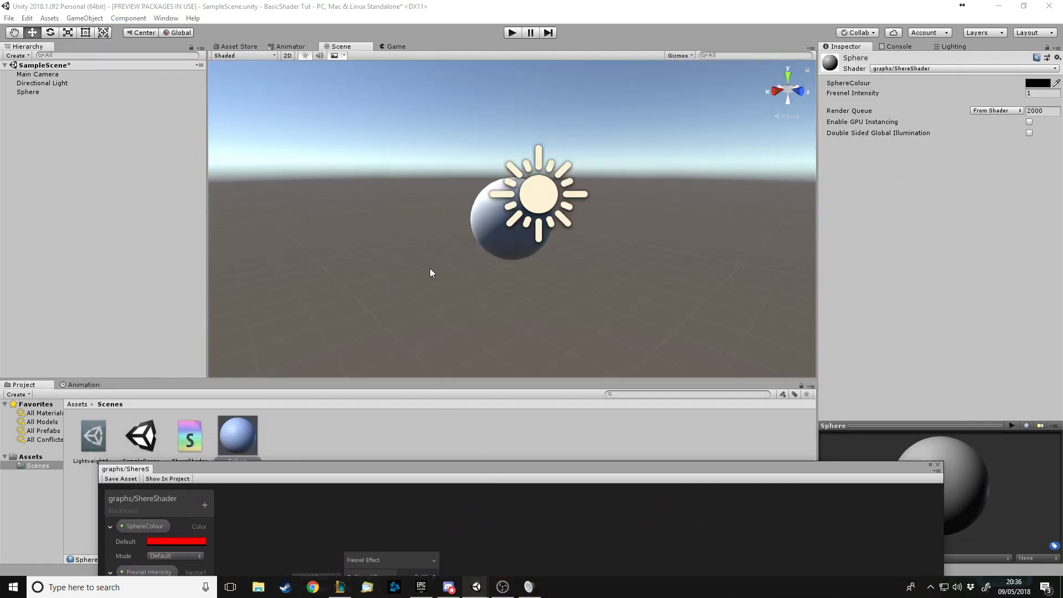
{"action": "key", "text": "f"}
{"action": "left_click", "coordinate": [1038, 83]}
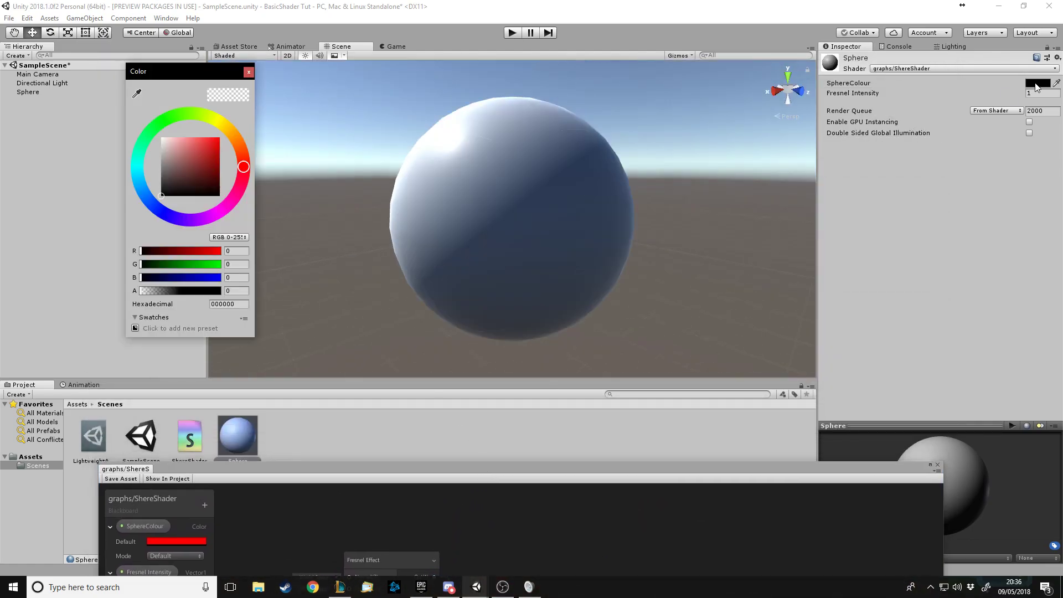
{"action": "left_click", "coordinate": [224, 206]}
{"action": "left_click_drag", "start_coordinate": [205, 176], "coordinate": [211, 140]}
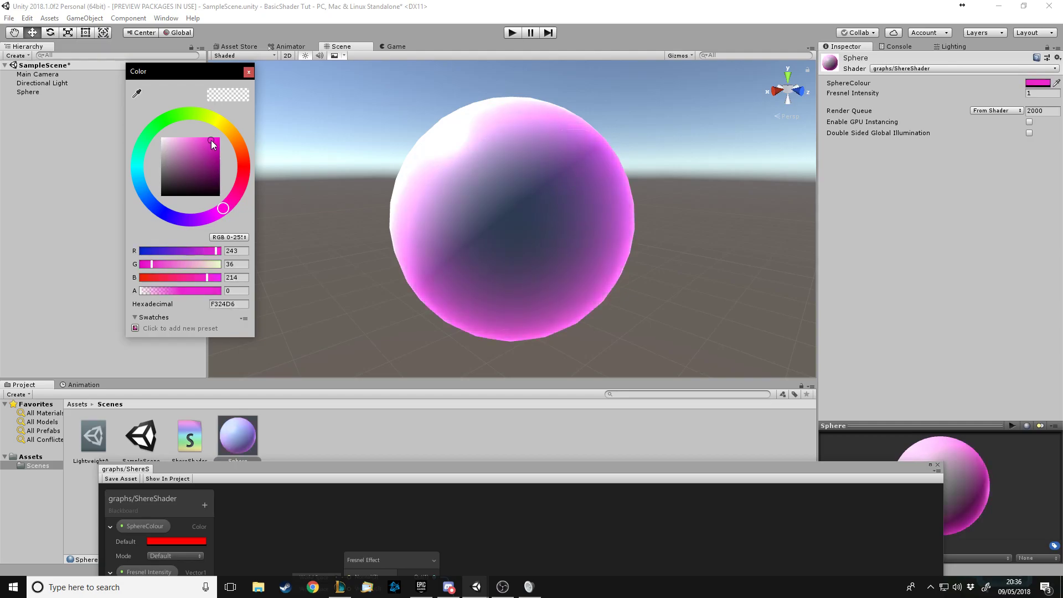
Raise the Sphere material's Fresnel Intensity to 1.83 and inspect the sphere's rim glow from other angles
{"action": "mouse_move", "coordinate": [897, 93]}
{"action": "left_mouse_down"}
{"action": "mouse_move", "coordinate": [908, 93]}
{"action": "mouse_move", "coordinate": [886, 104]}
{"action": "left_mouse_up"}
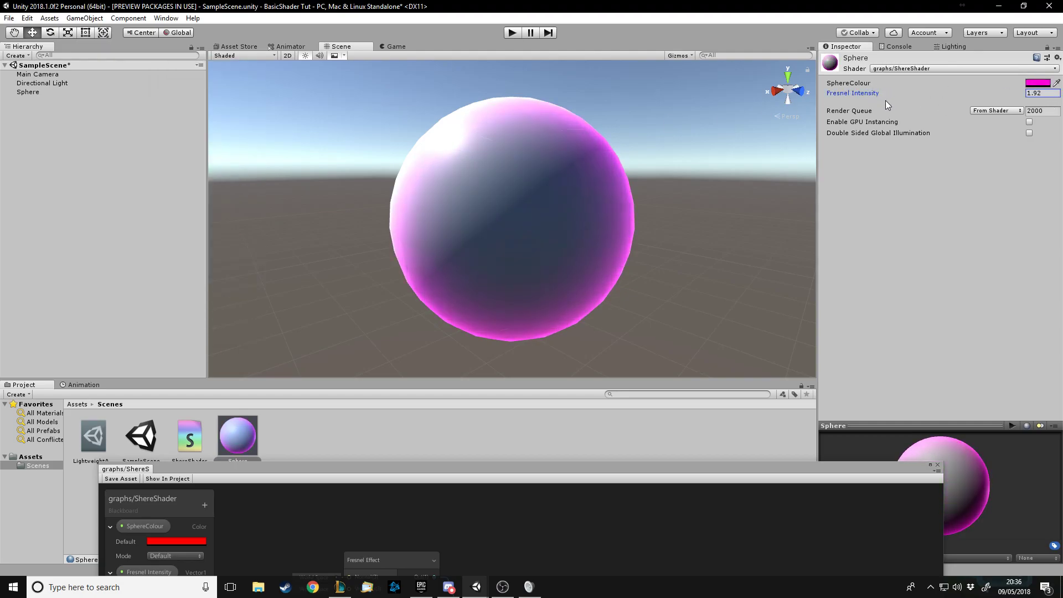
{"action": "left_click_drag", "start_coordinate": [704, 165], "coordinate": [393, 51], "text": "alt"}
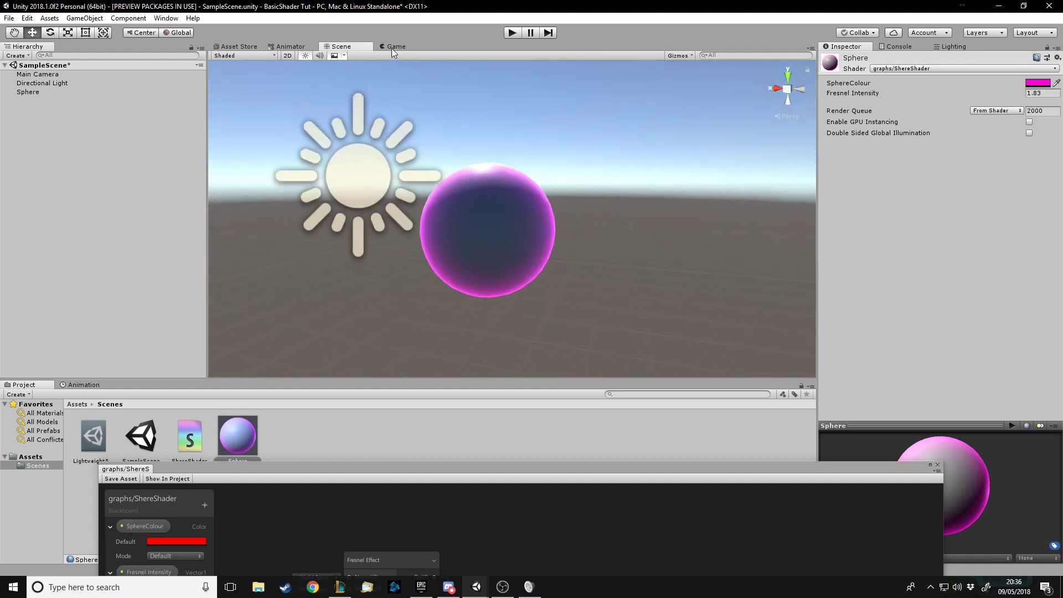
{"action": "left_click", "coordinate": [378, 48]}
{"action": "left_click", "coordinate": [361, 45]}
{"action": "left_click_drag", "start_coordinate": [471, 111], "coordinate": [8, 203], "text": "alt"}
{"action": "key", "text": "f"}
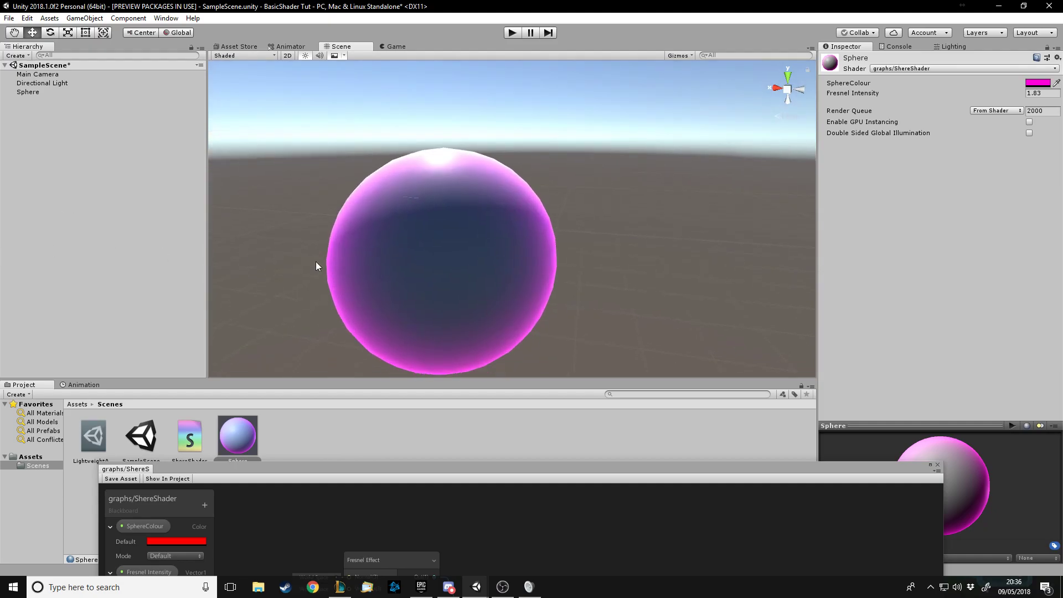
Bring the shader editor back over the scene with the whole node graph in view
{"action": "left_click_drag", "start_coordinate": [609, 478], "coordinate": [599, 302]}
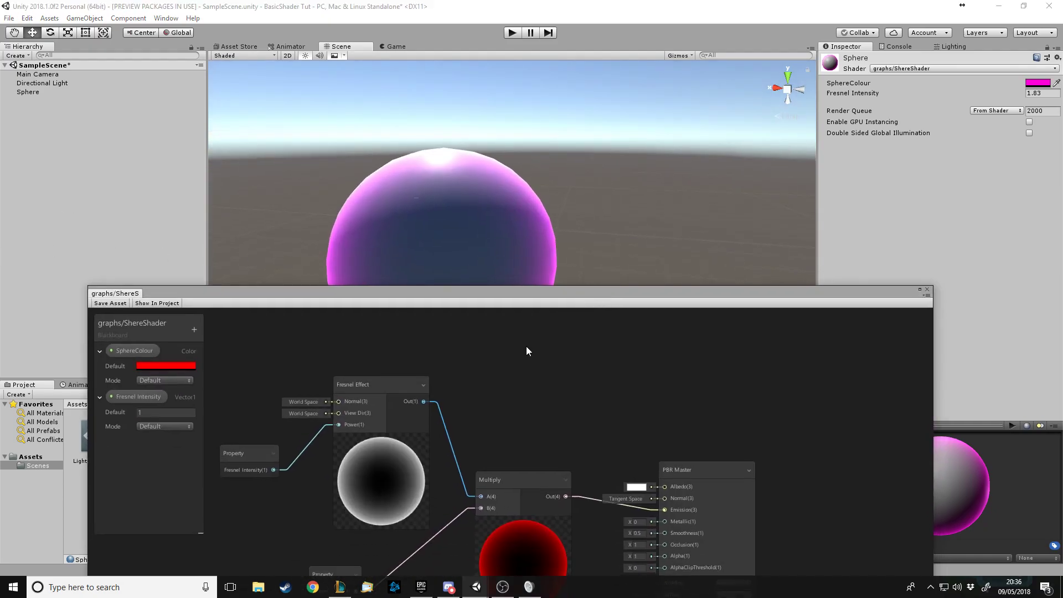
{"action": "left_click_drag", "start_coordinate": [705, 301], "coordinate": [712, 63]}
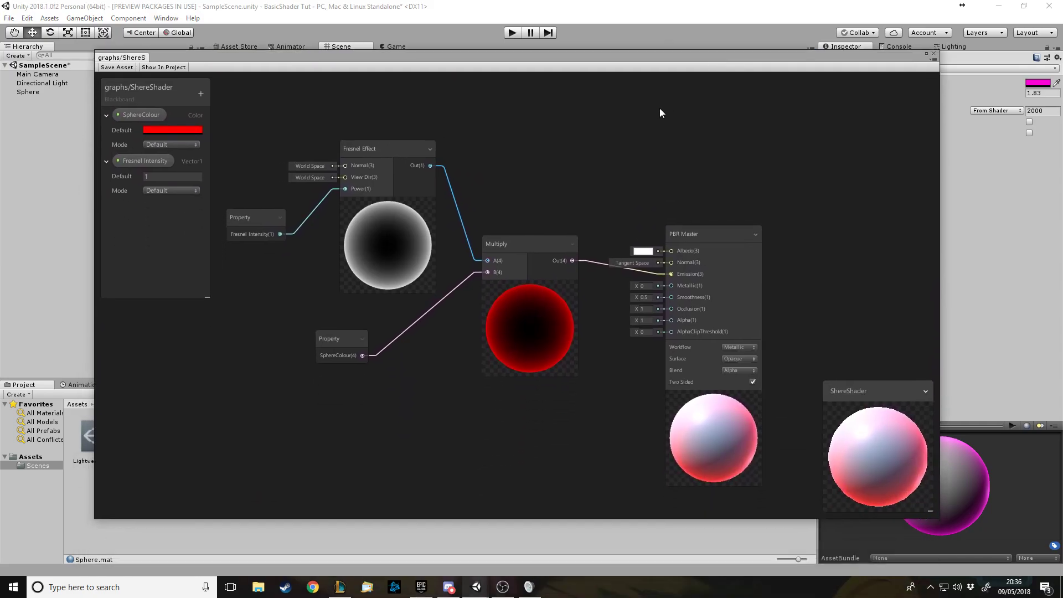
{"action": "left_click_drag", "start_coordinate": [656, 65], "coordinate": [663, 42]}
{"action": "scroll", "coordinate": [526, 348], "scroll_direction": "down", "scroll_amount": 3}
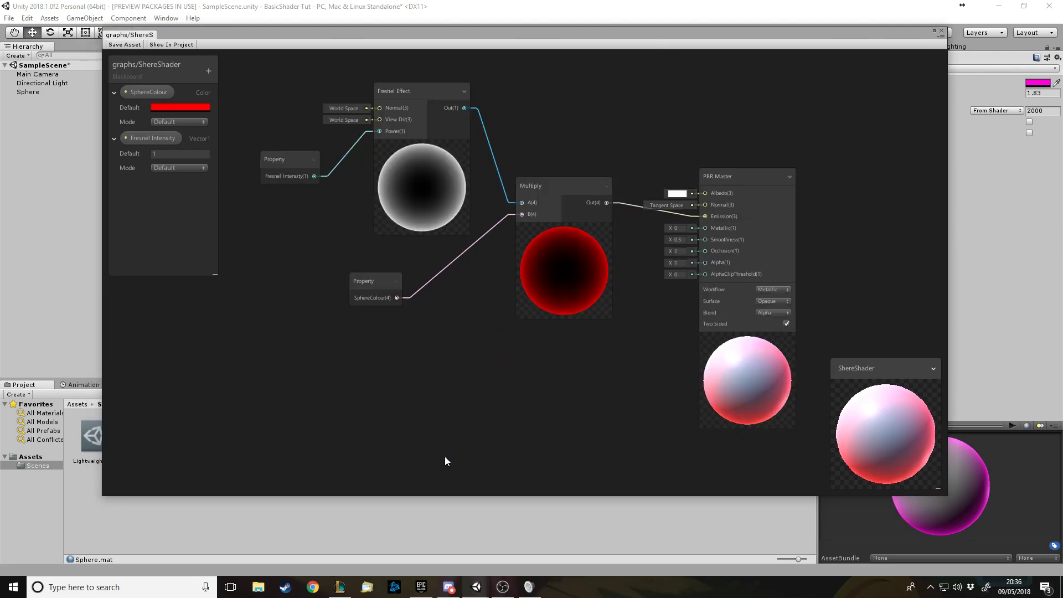
Add a Step node in the empty space below the Multiply node
{"action": "scroll", "coordinate": [445, 458], "scroll_direction": "up", "scroll_amount": 3}
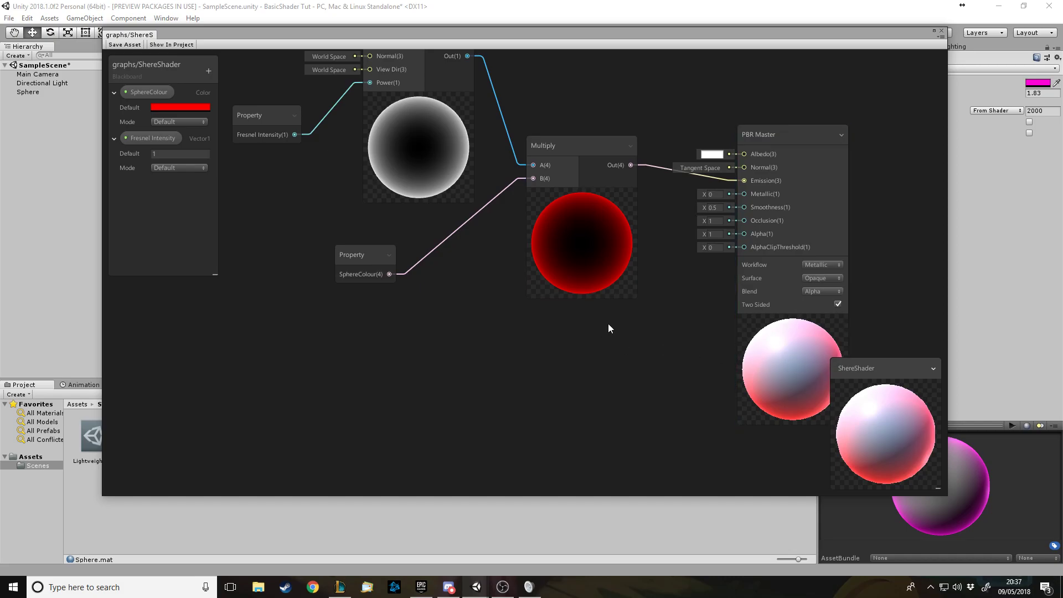
{"action": "scroll", "coordinate": [545, 324], "scroll_direction": "down", "scroll_amount": 1}
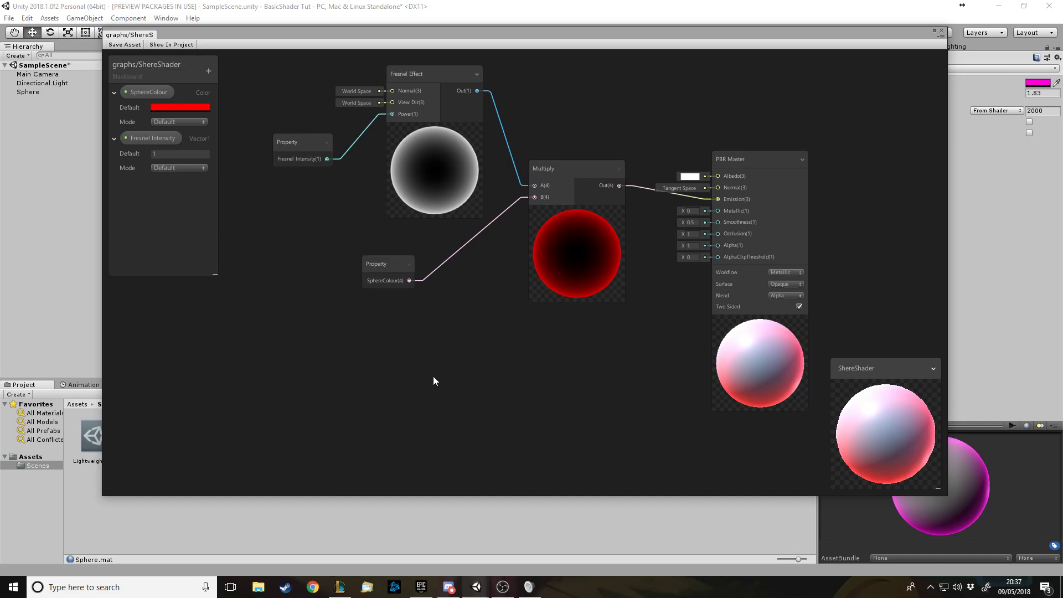
{"action": "key", "text": "space"}
{"action": "type", "text": "step"}
{"action": "key", "text": "Return"}
{"action": "left_click_drag", "start_coordinate": [450, 374], "coordinate": [475, 330]}
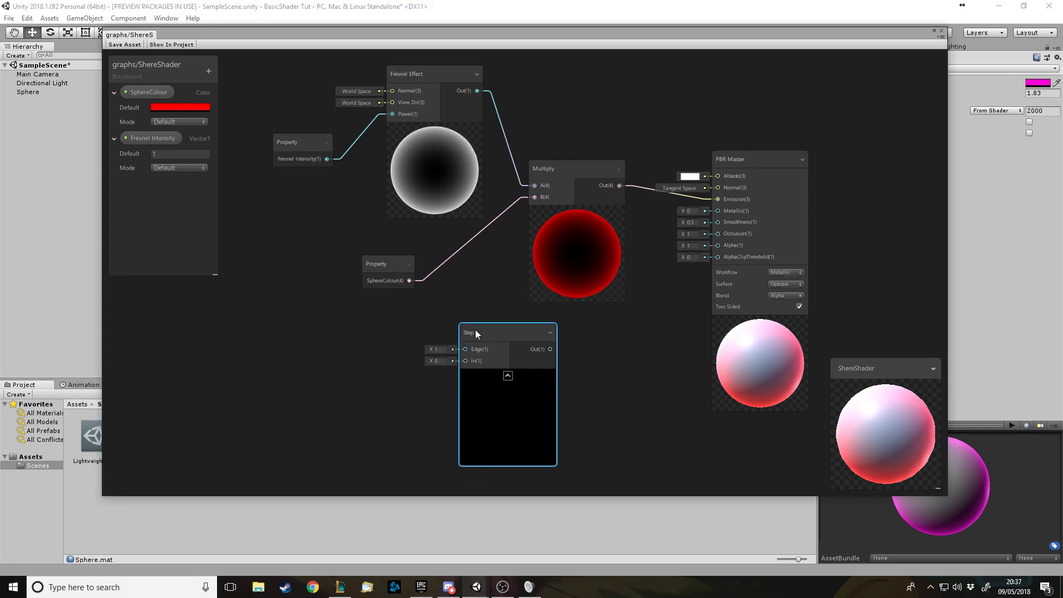
Add a Twirl node beside the Step node and connect its output to Step's In input
{"action": "left_click", "coordinate": [331, 380]}
{"action": "key", "text": "space"}
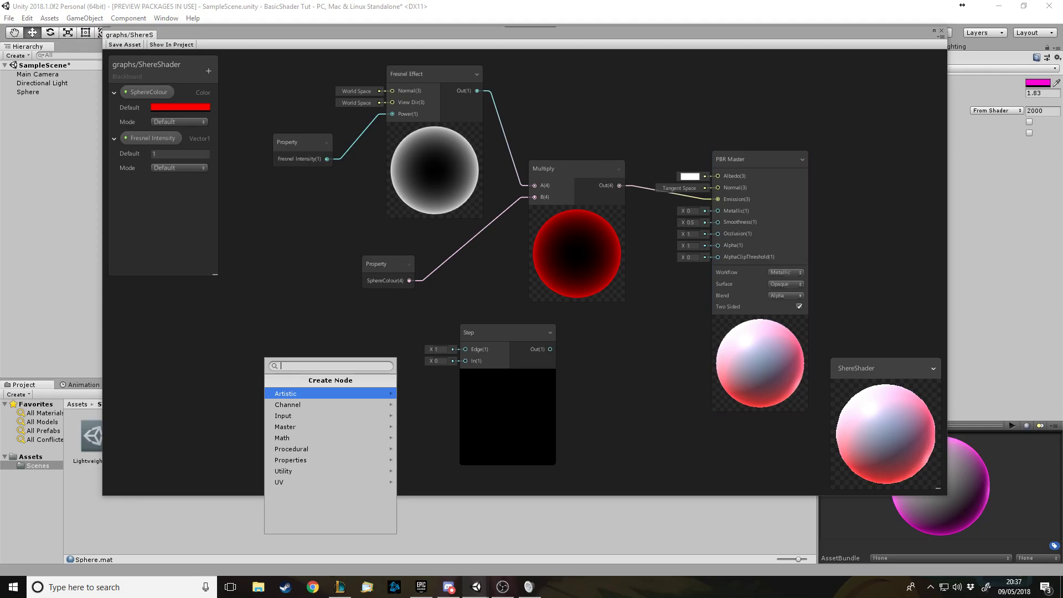
{"action": "type", "text": "twi"}
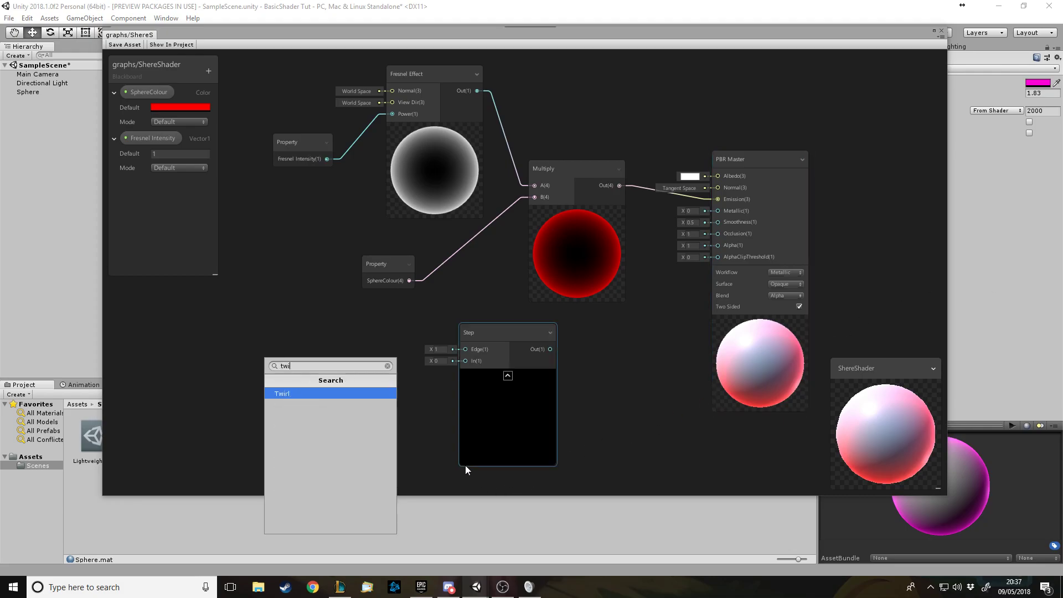
{"action": "key", "text": "Return"}
{"action": "left_click_drag", "start_coordinate": [380, 373], "coordinate": [459, 360]}
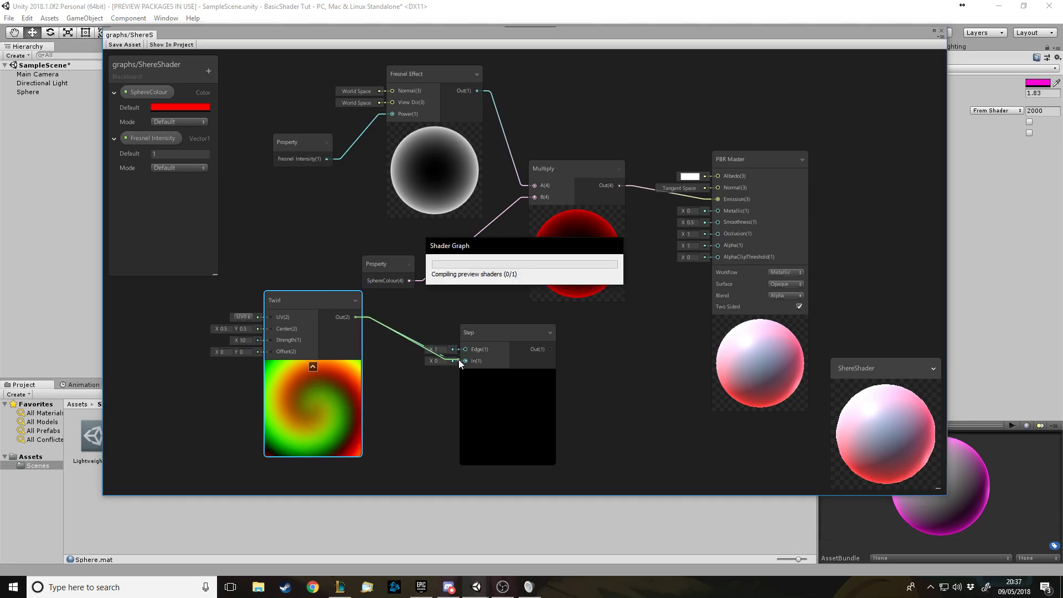
{"action": "scroll", "coordinate": [514, 407], "scroll_direction": "down", "scroll_amount": 2}
{"action": "scroll", "coordinate": [517, 413], "scroll_direction": "up", "scroll_amount": 3}
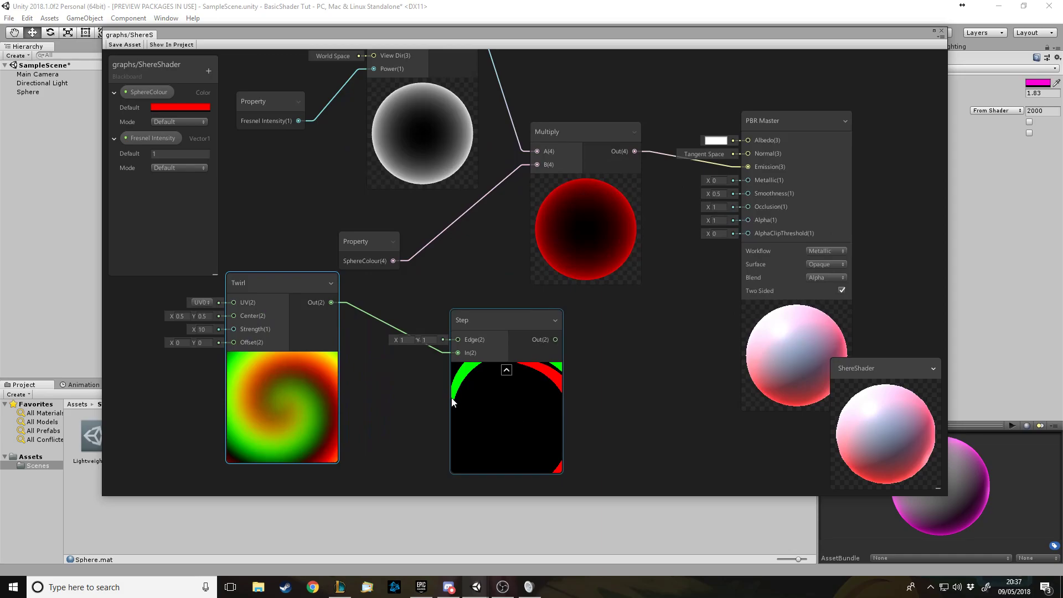
{"action": "scroll", "coordinate": [455, 401], "scroll_direction": "down", "scroll_amount": 1}
{"action": "left_click_drag", "start_coordinate": [228, 339], "coordinate": [313, 369]}
{"action": "left_click_drag", "start_coordinate": [232, 326], "coordinate": [223, 330]}
{"action": "key", "text": "ctrl+z"}
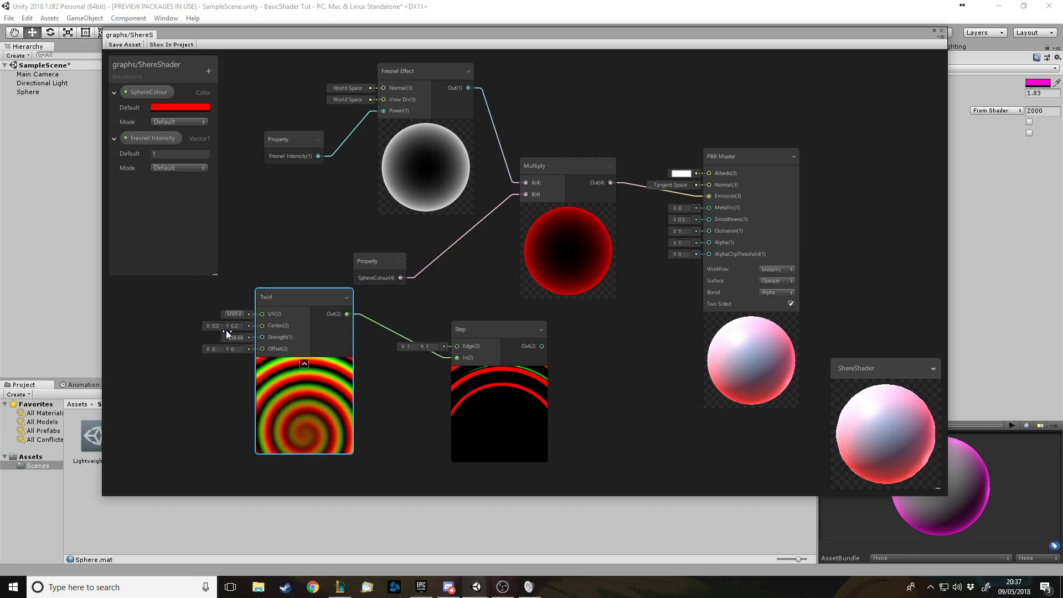
{"action": "key", "text": "ctrl+z"}
{"action": "key", "text": "ctrl+z"}
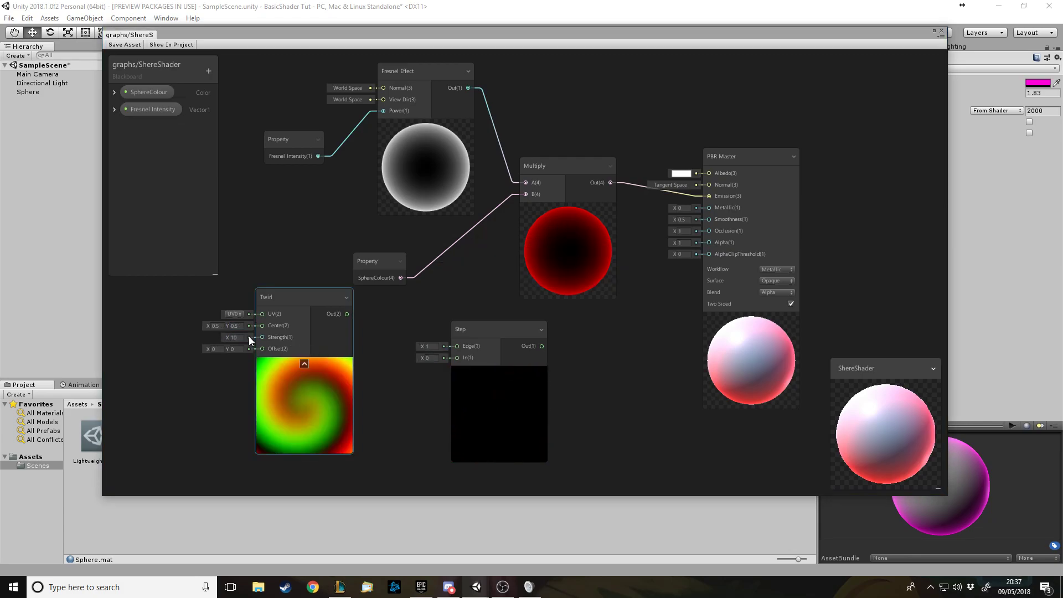
Set the Twirl node's Strength to 23.9 and connect its output to Step's In input again
{"action": "left_click_drag", "start_coordinate": [224, 338], "coordinate": [335, 307]}
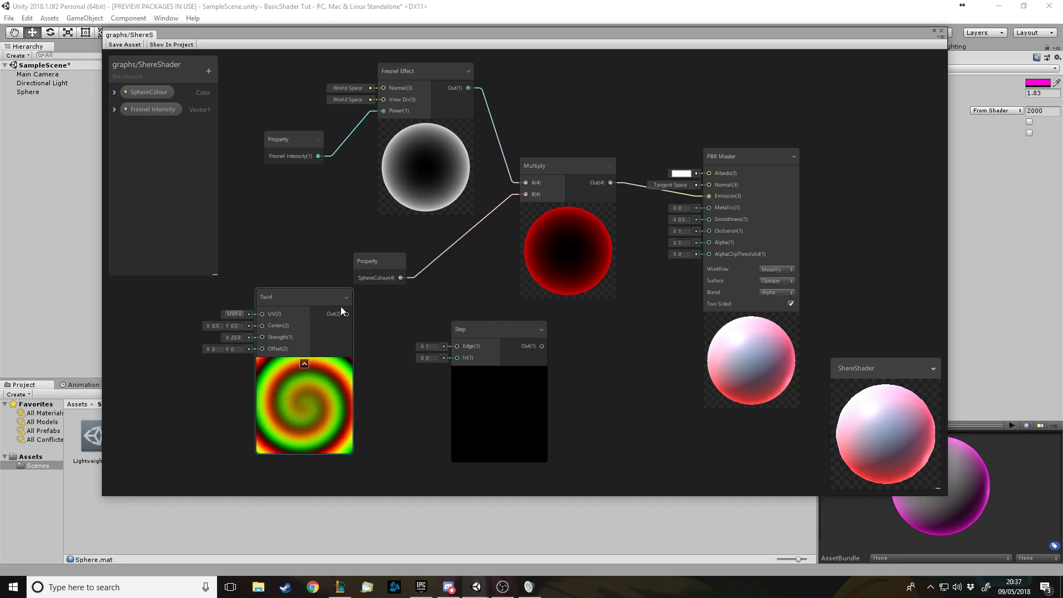
{"action": "left_click_drag", "start_coordinate": [394, 340], "coordinate": [455, 357]}
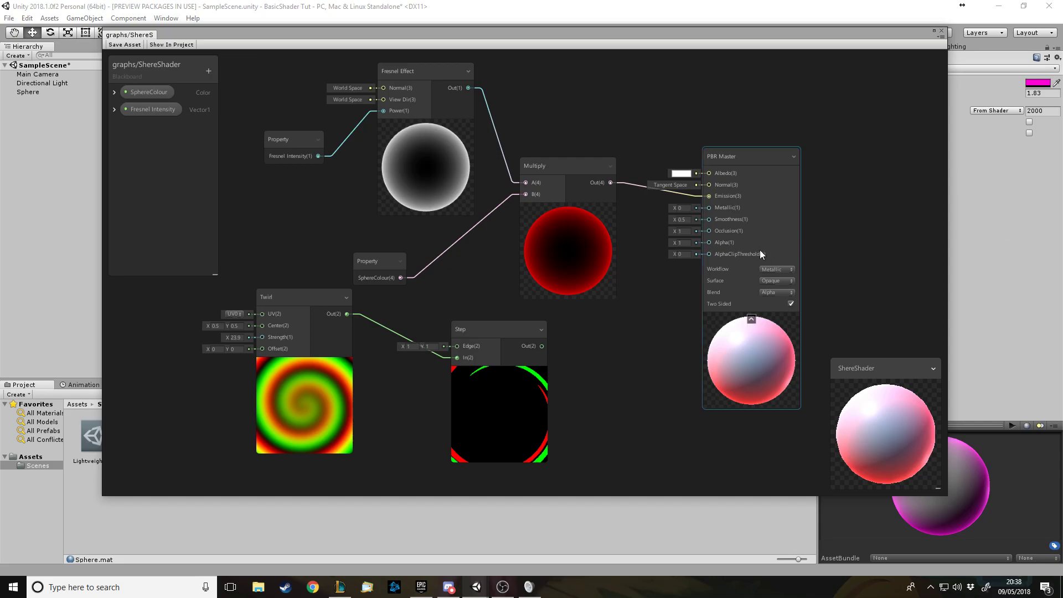
Connect Step's output to the PBR Master's AlphaClipThreshold, set Alpha to 0.5, and rotate the main preview to check the cut-out
{"action": "left_click_drag", "start_coordinate": [541, 346], "coordinate": [702, 262]}
{"action": "left_click", "coordinate": [575, 335]}
{"action": "left_click_drag", "start_coordinate": [541, 346], "coordinate": [697, 254]}
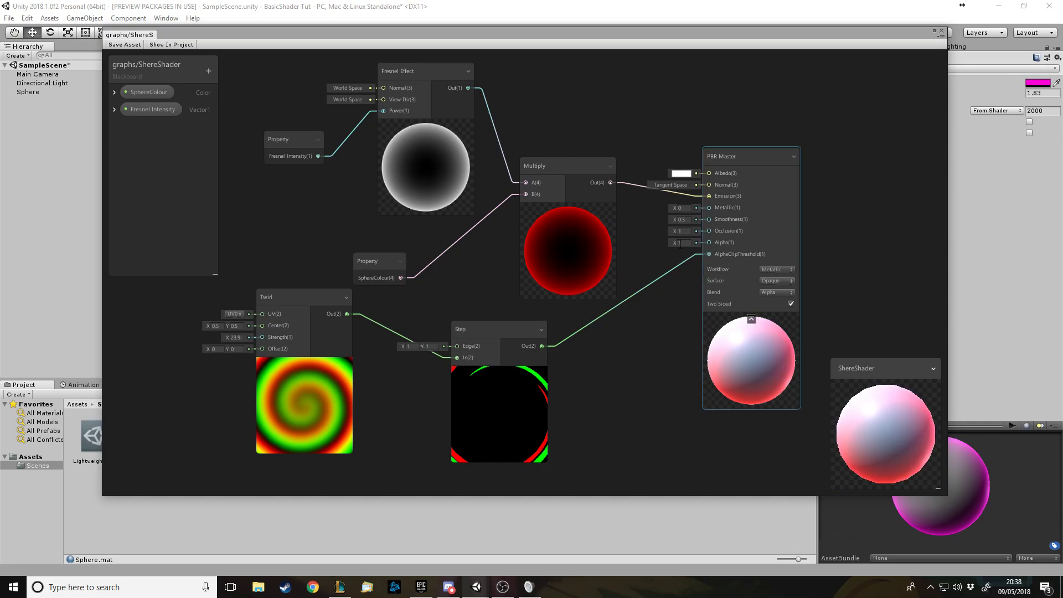
{"action": "type", "text": "5"}
{"action": "key", "text": "Return"}
{"action": "mouse_move", "coordinate": [855, 407]}
{"action": "left_mouse_down"}
{"action": "mouse_move", "coordinate": [902, 406]}
{"action": "mouse_move", "coordinate": [862, 418]}
{"action": "mouse_move", "coordinate": [862, 397]}
{"action": "left_mouse_up"}
{"action": "scroll", "coordinate": [877, 421], "scroll_direction": "down", "scroll_amount": 2}
{"action": "mouse_move", "coordinate": [882, 440]}
{"action": "left_mouse_down"}
{"action": "mouse_move", "coordinate": [880, 410]}
{"action": "mouse_move", "coordinate": [885, 445]}
{"action": "left_mouse_up"}
{"action": "scroll", "coordinate": [884, 445], "scroll_direction": "up", "scroll_amount": 3}
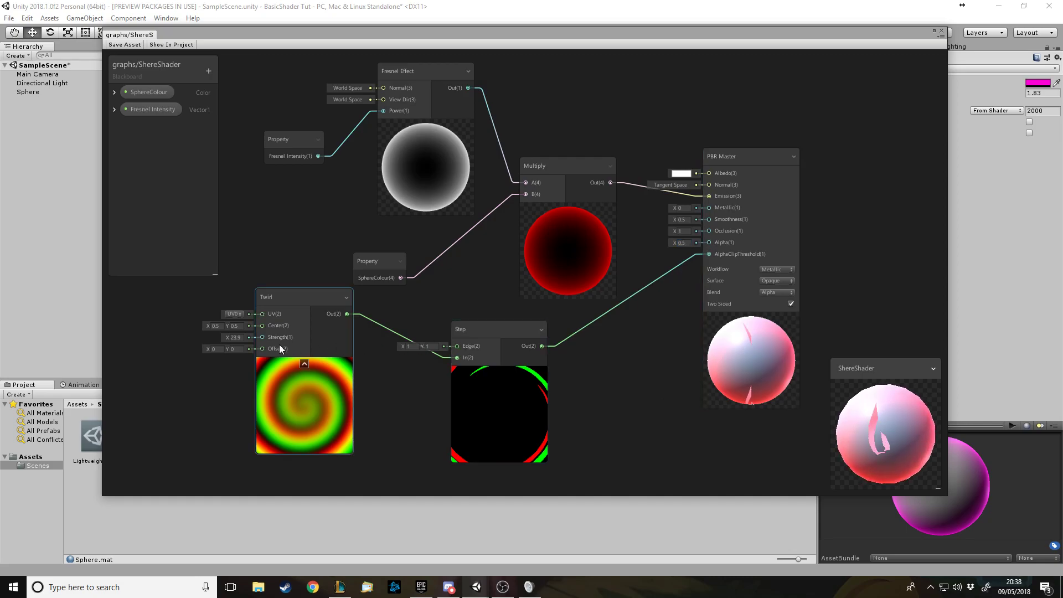
Raise the Twirl Strength to 117.9 and lower the Step node's Edge X to 0.22, checking the main preview
{"action": "left_click_drag", "start_coordinate": [225, 339], "coordinate": [417, 358]}
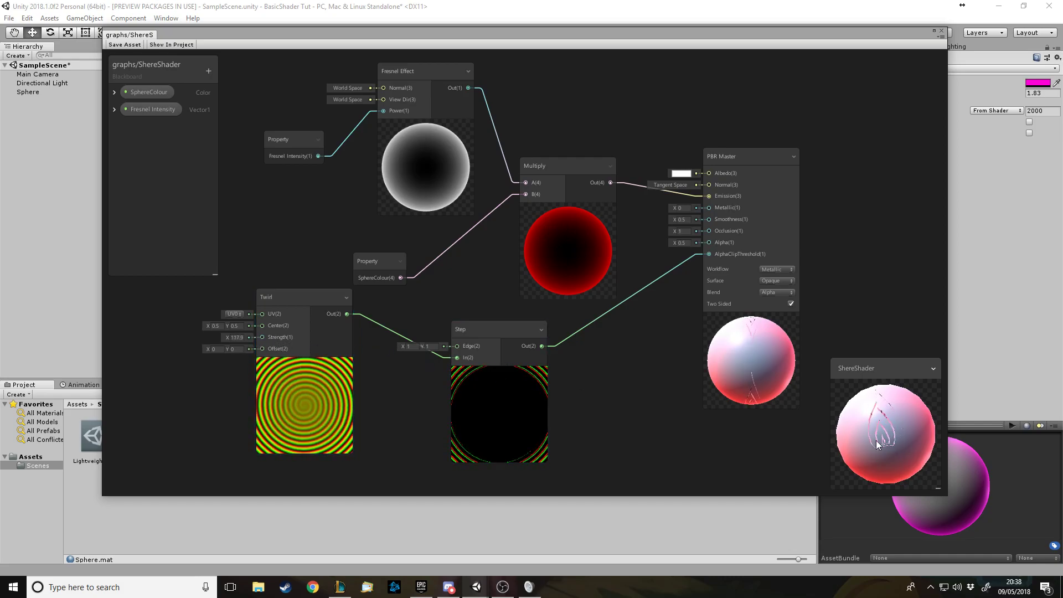
{"action": "left_click_drag", "start_coordinate": [844, 398], "coordinate": [853, 429]}
{"action": "left_click_drag", "start_coordinate": [403, 346], "coordinate": [397, 347]}
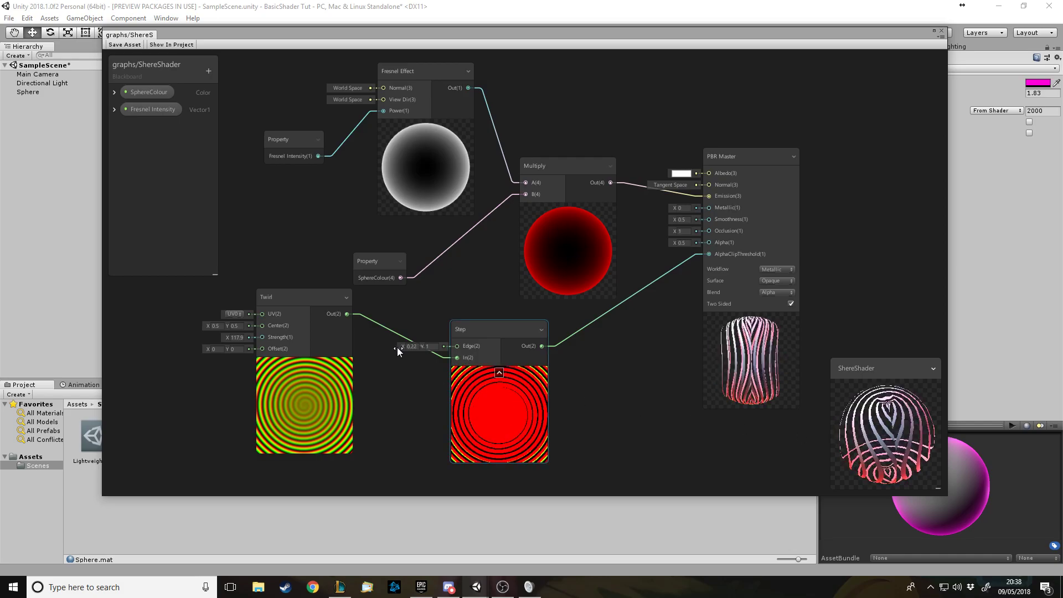
{"action": "mouse_move", "coordinate": [863, 420]}
{"action": "left_mouse_down"}
{"action": "mouse_move", "coordinate": [885, 446]}
{"action": "mouse_move", "coordinate": [833, 439]}
{"action": "mouse_move", "coordinate": [859, 418]}
{"action": "left_mouse_up"}
Save the shader asset, uncover the scene, and inspect the cut-out sphere from other angles
{"action": "left_click", "coordinate": [144, 45]}
{"action": "left_click_drag", "start_coordinate": [223, 33], "coordinate": [189, 439]}
{"action": "left_click_drag", "start_coordinate": [461, 228], "coordinate": [232, 261], "text": "alt"}
{"action": "scroll", "coordinate": [233, 262], "scroll_direction": "down", "scroll_amount": 3}
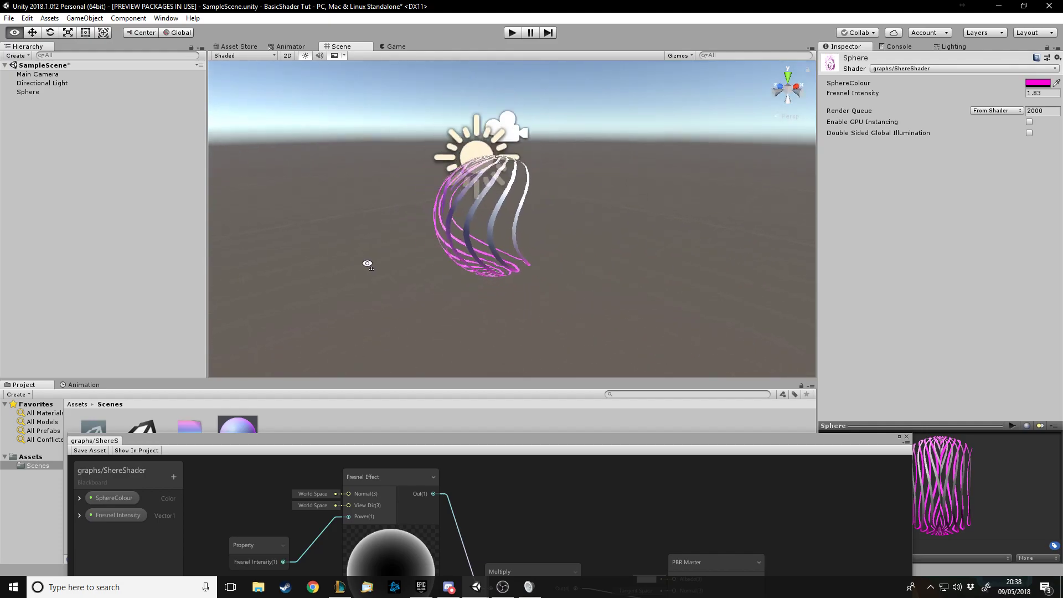
{"action": "left_click", "coordinate": [481, 219]}
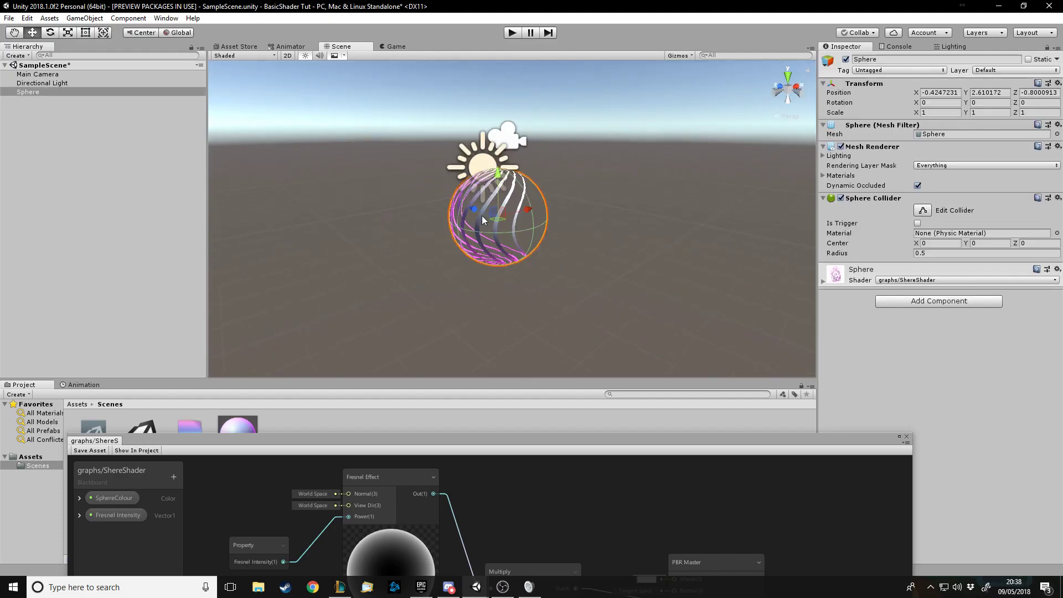
{"action": "left_click", "coordinate": [579, 245]}
Bring the shader editor back, set the Step node's Edge to X 0.52 and Y 0.72, and save the asset
{"action": "left_click_drag", "start_coordinate": [545, 433], "coordinate": [575, 145]}
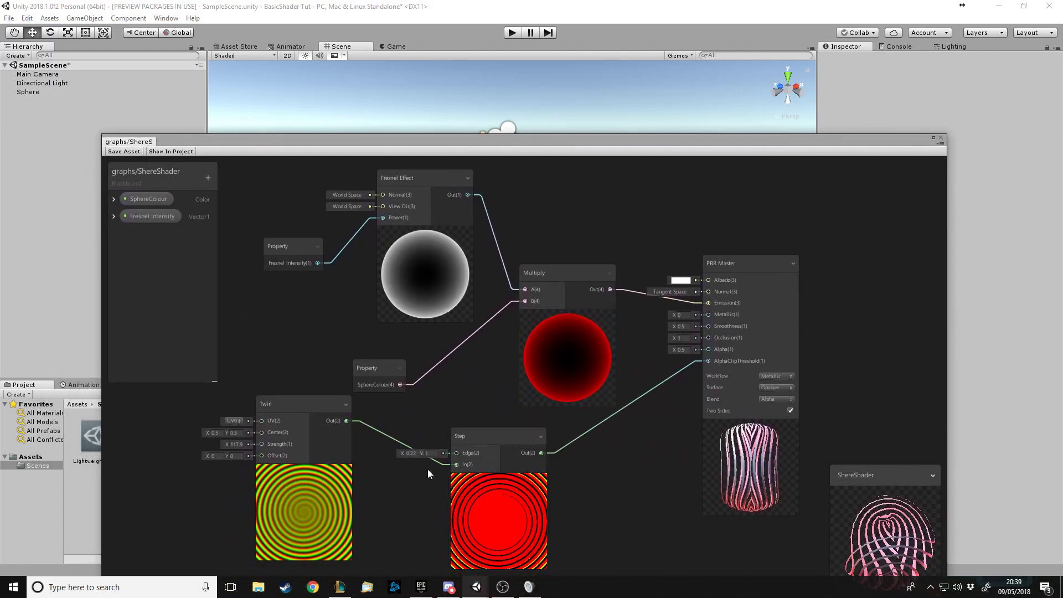
{"action": "mouse_move", "coordinate": [420, 450]}
{"action": "left_mouse_down"}
{"action": "mouse_move", "coordinate": [430, 456]}
{"action": "mouse_move", "coordinate": [392, 464]}
{"action": "mouse_move", "coordinate": [427, 464]}
{"action": "mouse_move", "coordinate": [406, 456]}
{"action": "left_mouse_up"}
{"action": "left_click", "coordinate": [393, 421]}
{"action": "left_click", "coordinate": [158, 152]}
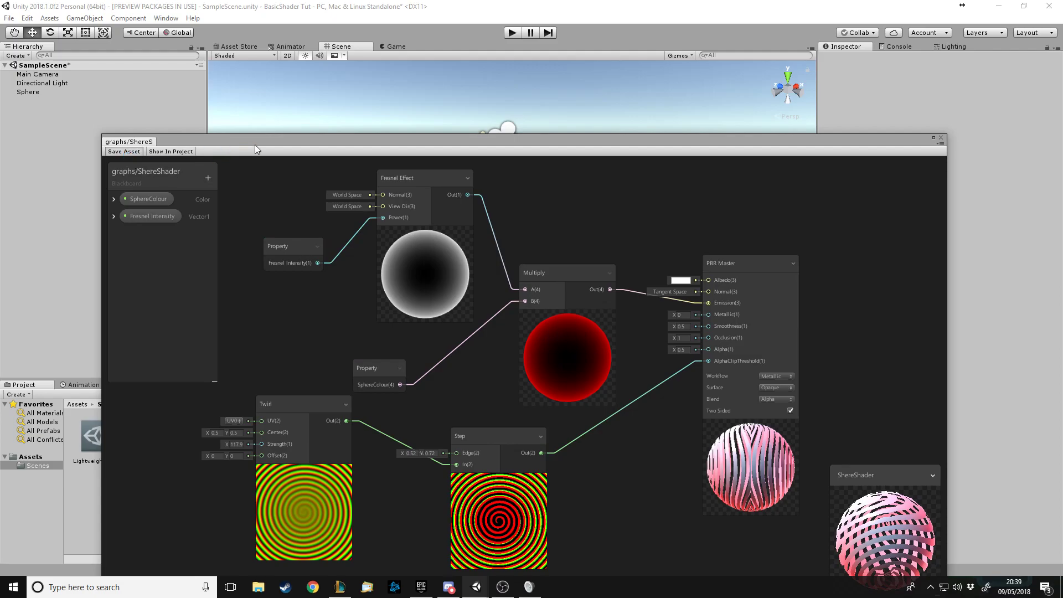
Uncover the scene and inspect the sphere's spiral stripes from several sides
{"action": "left_click_drag", "start_coordinate": [259, 140], "coordinate": [262, 506]}
{"action": "left_click_drag", "start_coordinate": [432, 278], "coordinate": [719, 216], "text": "alt"}
{"action": "scroll", "coordinate": [344, 242], "scroll_direction": "up", "scroll_amount": 5}
{"action": "scroll", "coordinate": [429, 247], "scroll_direction": "down", "scroll_amount": 3}
{"action": "scroll", "coordinate": [702, 215], "scroll_direction": "up", "scroll_amount": 3}
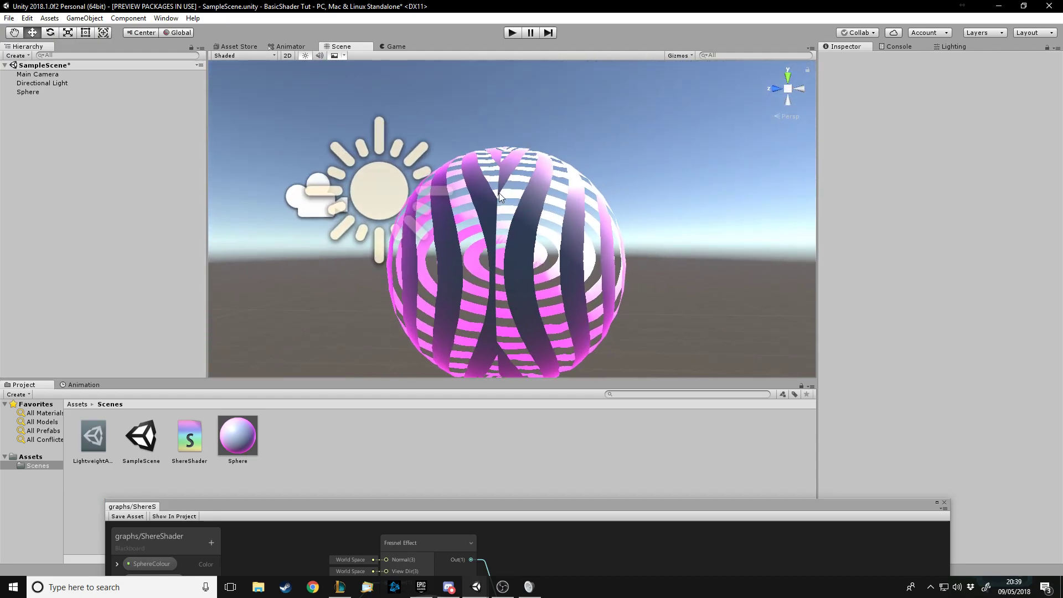
{"action": "left_click_drag", "start_coordinate": [502, 205], "coordinate": [838, 260], "text": "alt"}
{"action": "scroll", "coordinate": [504, 341], "scroll_direction": "up", "scroll_amount": 3}
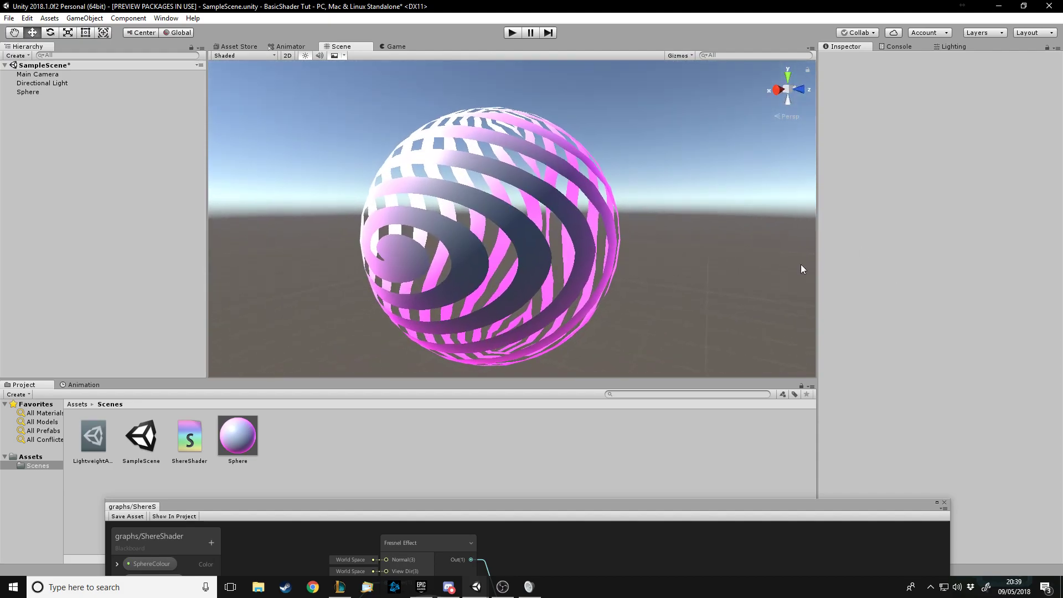
Bring the shader editor back, turn off Two Sided on the PBR Master, and save the asset
{"action": "left_click", "coordinate": [727, 510]}
{"action": "left_click_drag", "start_coordinate": [673, 512], "coordinate": [667, 153]}
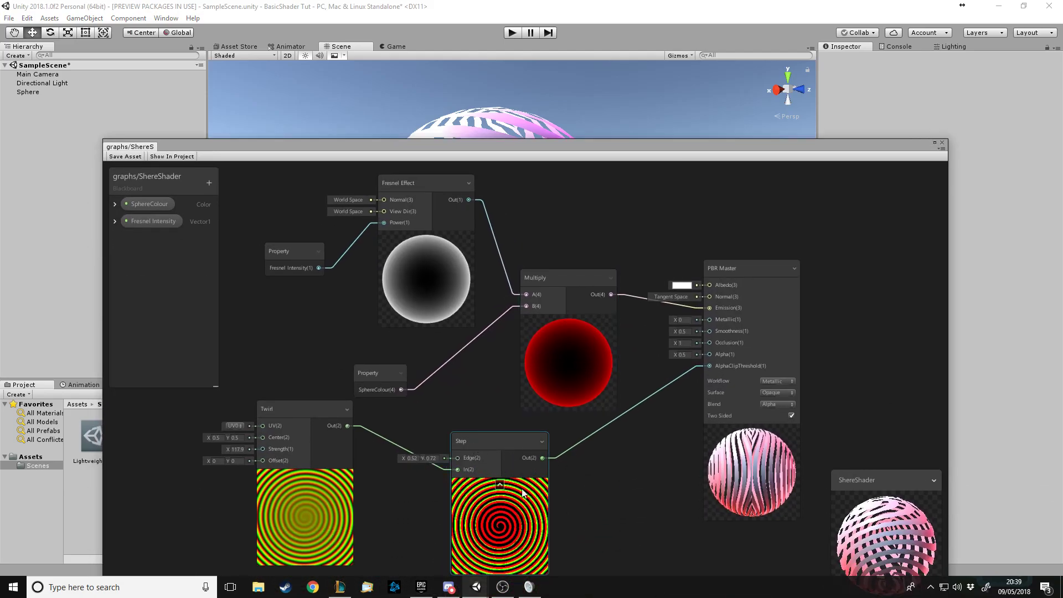
{"action": "left_click", "coordinate": [678, 394]}
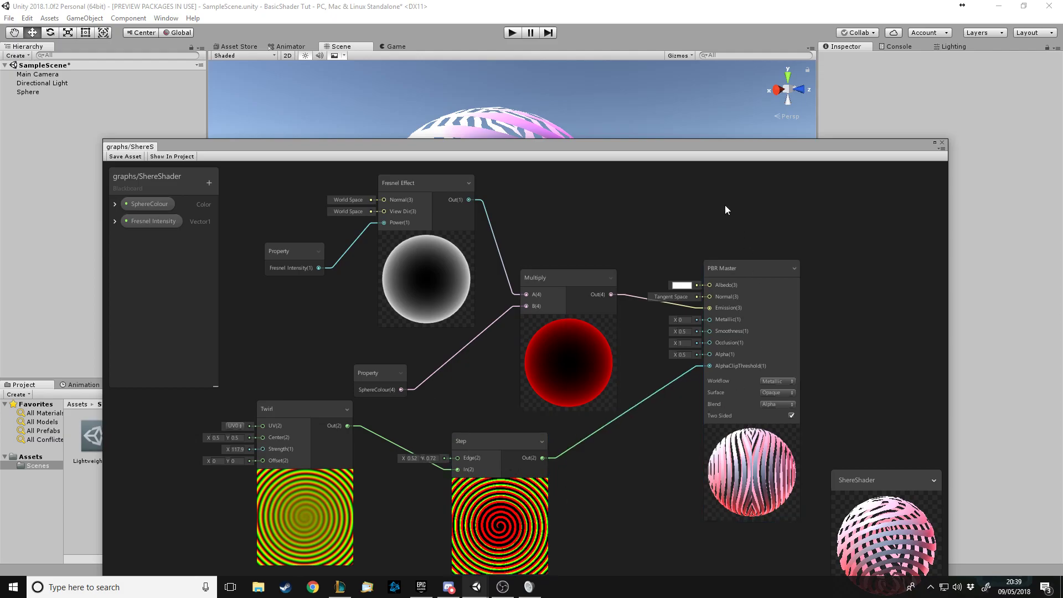
{"action": "left_click_drag", "start_coordinate": [611, 142], "coordinate": [469, 63]}
{"action": "left_click", "coordinate": [724, 396]}
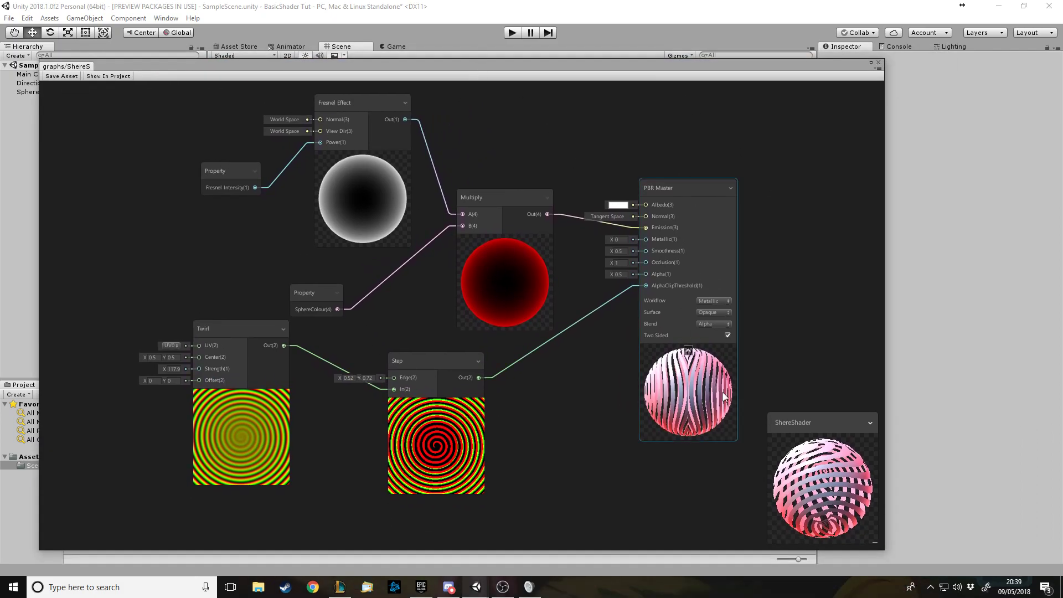
{"action": "left_click", "coordinate": [726, 335]}
{"action": "left_click", "coordinate": [60, 76]}
Uncover the scene and examine how the single-sided stripes look around the sphere
{"action": "left_click_drag", "start_coordinate": [475, 62], "coordinate": [536, 454]}
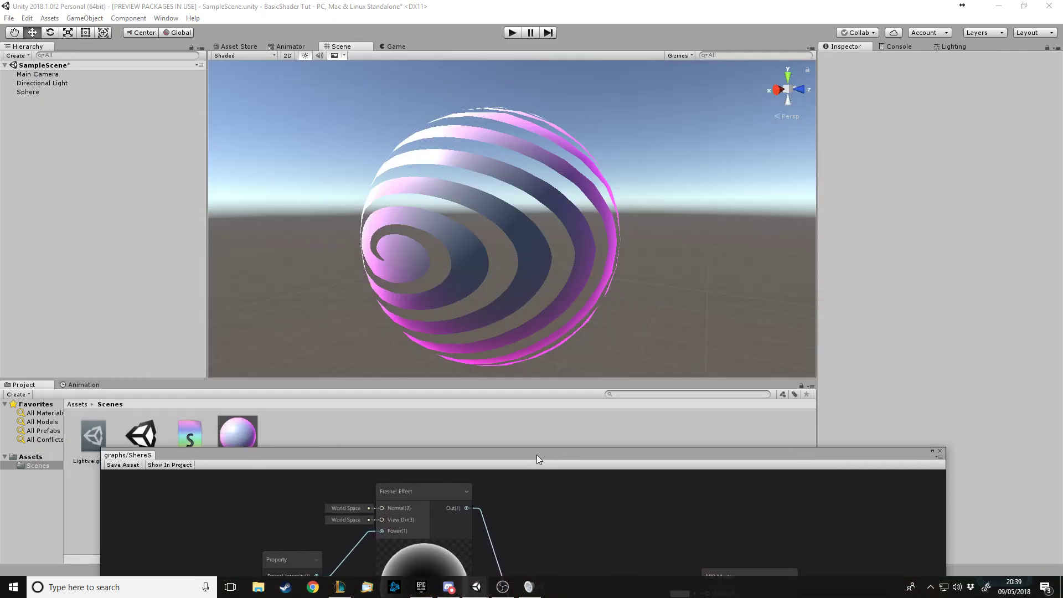
{"action": "left_click_drag", "start_coordinate": [587, 278], "coordinate": [354, 221], "text": "alt"}
{"action": "scroll", "coordinate": [470, 225], "scroll_direction": "up", "scroll_amount": 2}
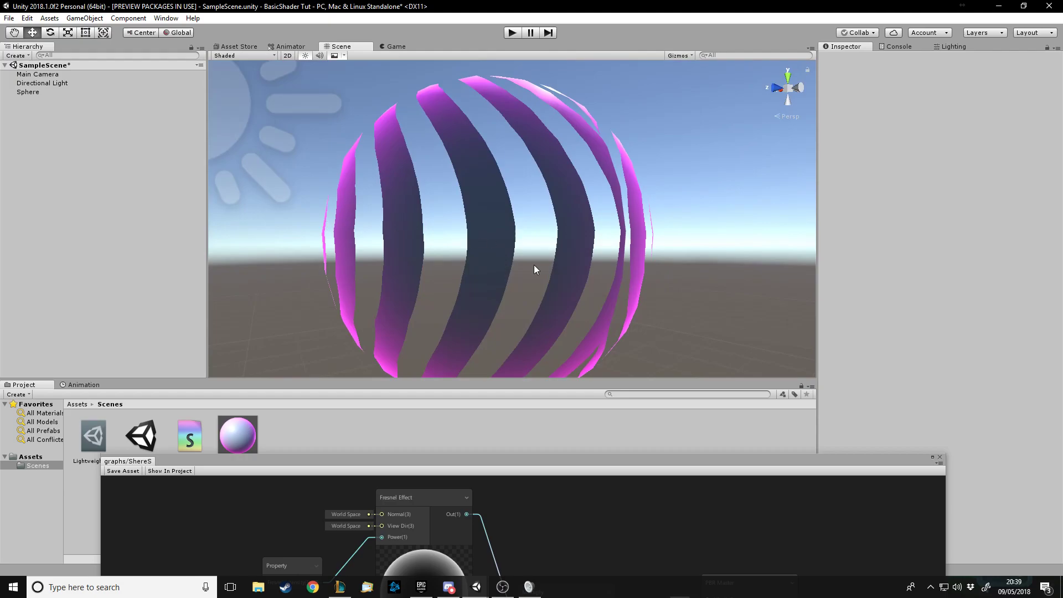
{"action": "scroll", "coordinate": [566, 274], "scroll_direction": "down", "scroll_amount": 10}
{"action": "left_click_drag", "start_coordinate": [567, 274], "coordinate": [623, 304], "text": "alt"}
{"action": "scroll", "coordinate": [732, 241], "scroll_direction": "up", "scroll_amount": 8}
{"action": "scroll", "coordinate": [458, 273], "scroll_direction": "up", "scroll_amount": 6}
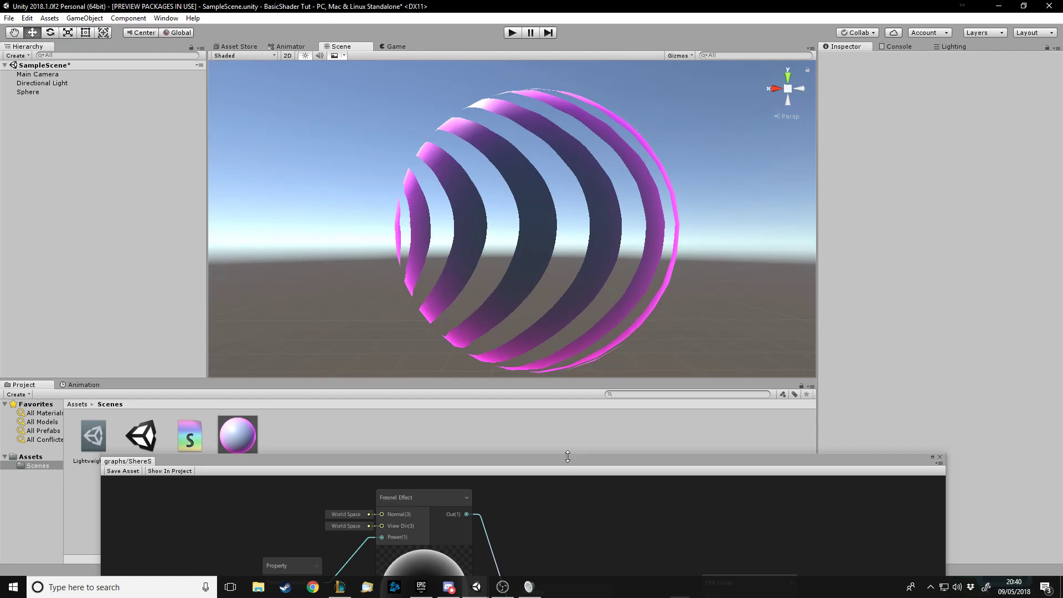
Turn Two Sided back on in the PBR Master, save the shader asset, and uncover the sphere in the scene
{"action": "left_click_drag", "start_coordinate": [568, 456], "coordinate": [546, 212]}
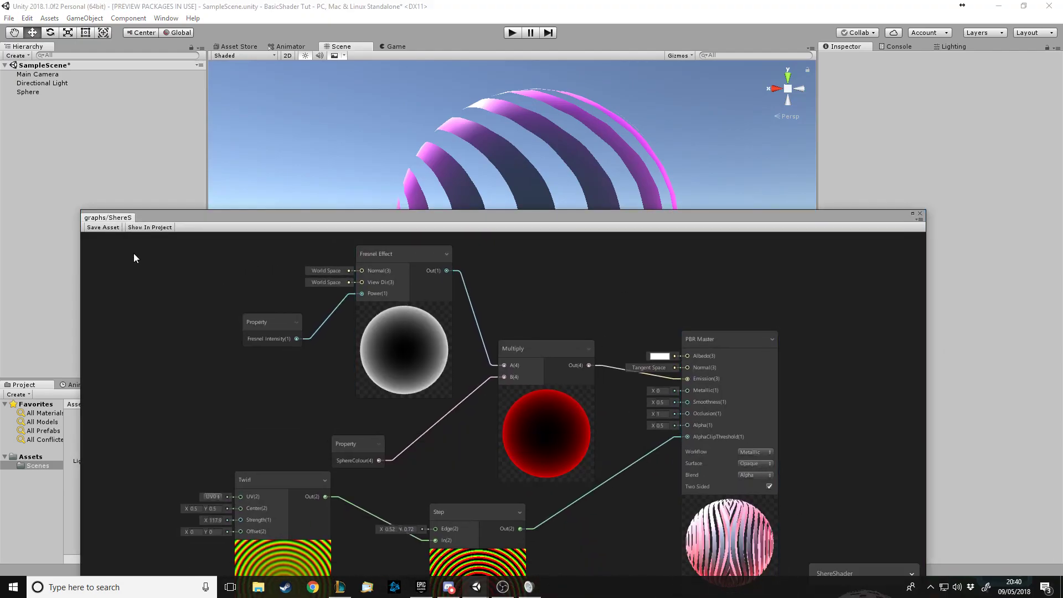
{"action": "left_click", "coordinate": [111, 229]}
{"action": "left_click_drag", "start_coordinate": [271, 214], "coordinate": [279, 494]}
{"action": "left_click_drag", "start_coordinate": [505, 247], "coordinate": [743, 327], "text": "alt"}
Set the Sphere material's SphereColour to blue and inspect the sphere from another angle
{"action": "right_click", "coordinate": [228, 448]}
{"action": "left_click", "coordinate": [270, 457]}
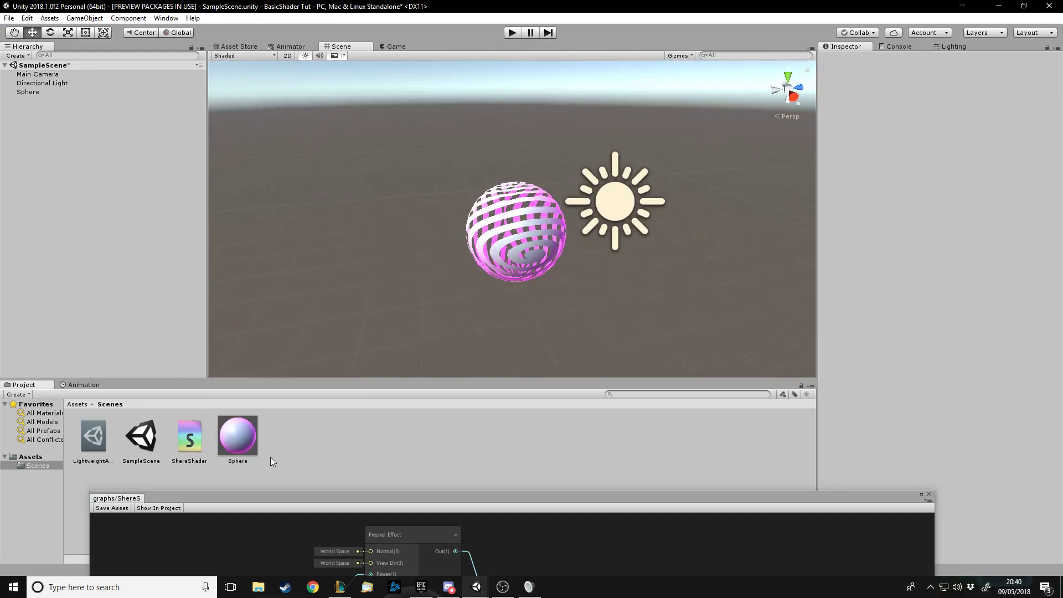
{"action": "left_click", "coordinate": [233, 444]}
{"action": "left_click", "coordinate": [1037, 82]}
{"action": "left_click_drag", "start_coordinate": [214, 121], "coordinate": [153, 264]}
{"action": "right_click_drag", "start_coordinate": [539, 287], "coordinate": [356, 301], "text": "alt"}
{"action": "left_click_drag", "start_coordinate": [356, 301], "coordinate": [214, 181], "text": "alt"}
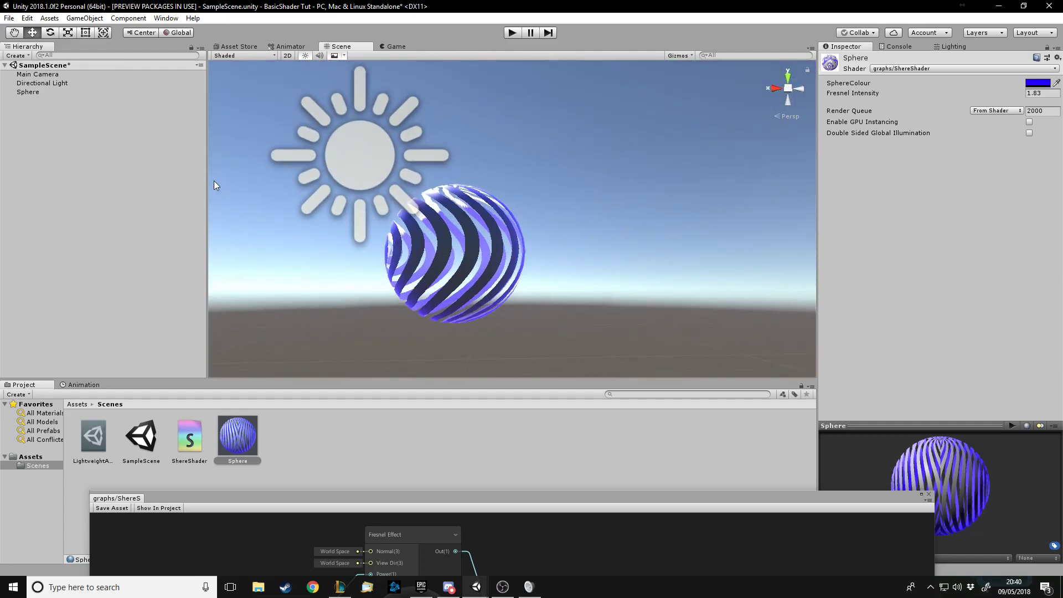
Bring the shader editor back over the scene and browse the Create Node categories
{"action": "left_click_drag", "start_coordinate": [512, 494], "coordinate": [503, 47]}
{"action": "scroll", "coordinate": [413, 140], "scroll_direction": "up", "scroll_amount": 1}
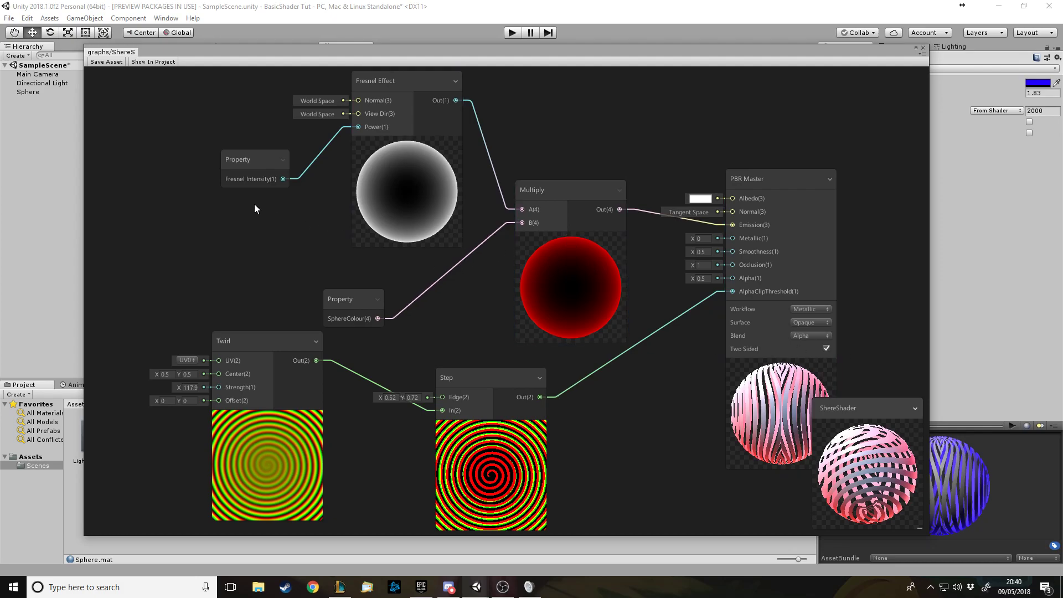
{"action": "key", "text": "space"}
{"action": "left_click", "coordinate": [253, 230]}
{"action": "left_click", "coordinate": [210, 214]}
{"action": "key", "text": "Right"}
{"action": "key", "text": "Left"}
{"action": "key", "text": "Right"}
{"action": "key", "text": "Left"}
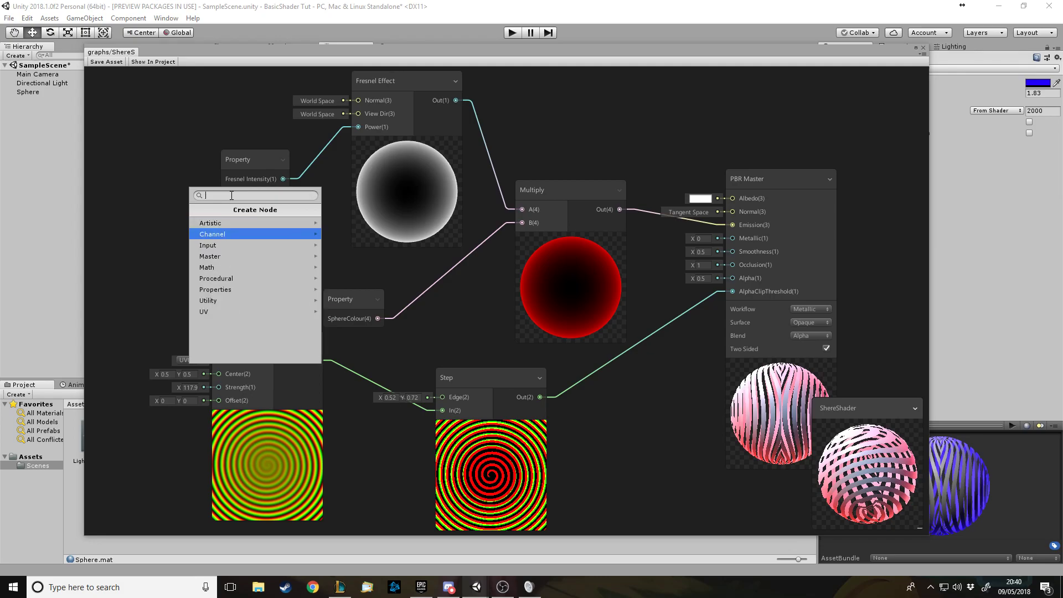
{"action": "key", "text": "Escape"}
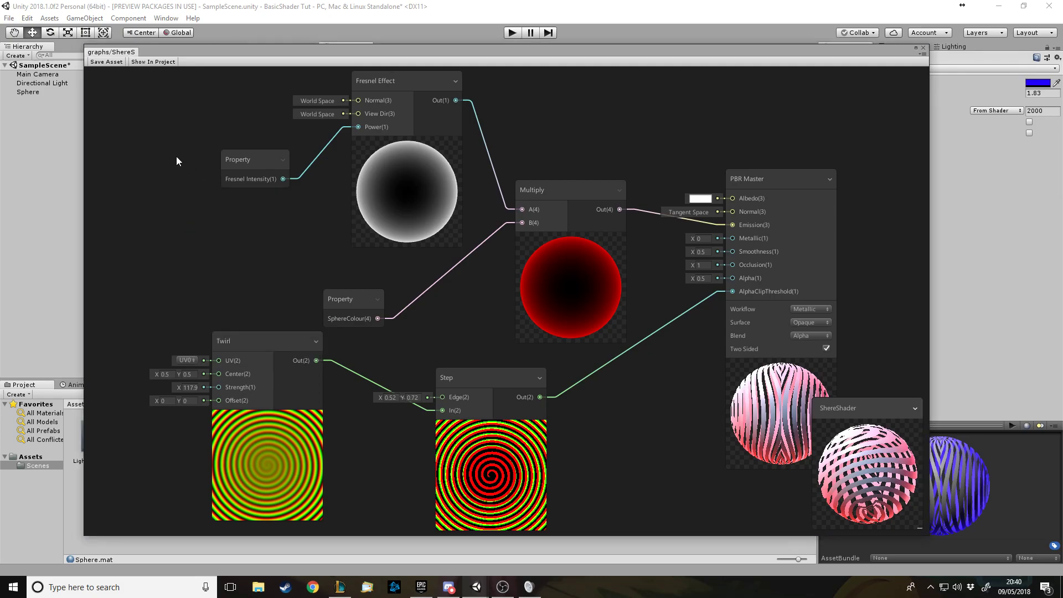